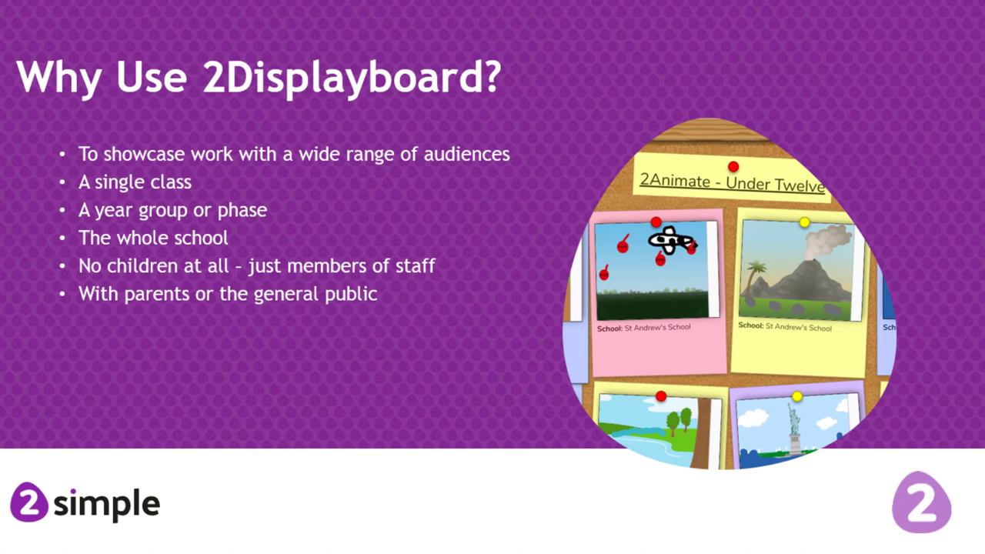
{"action": "left_click", "coordinate": [692, 230]}
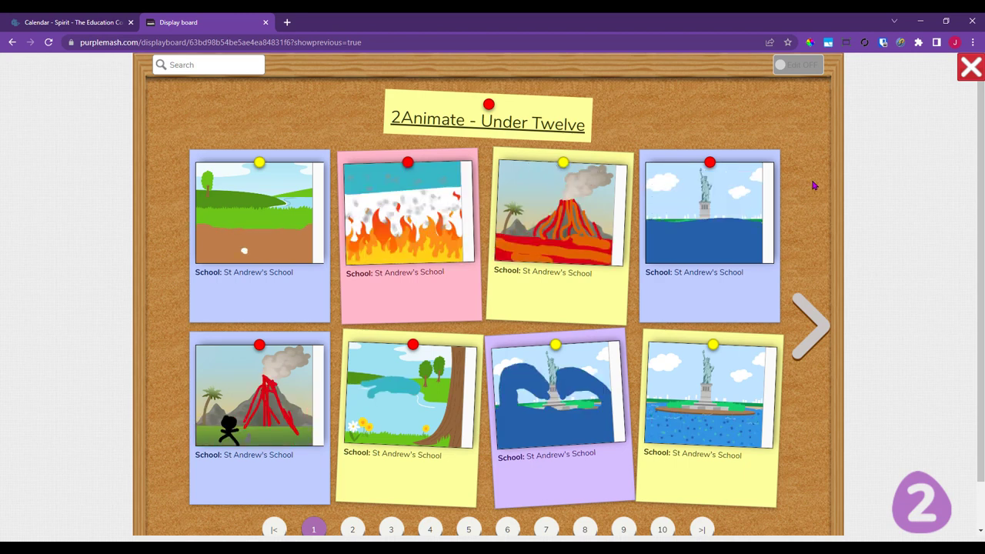
{"action": "left_click", "coordinate": [569, 242]}
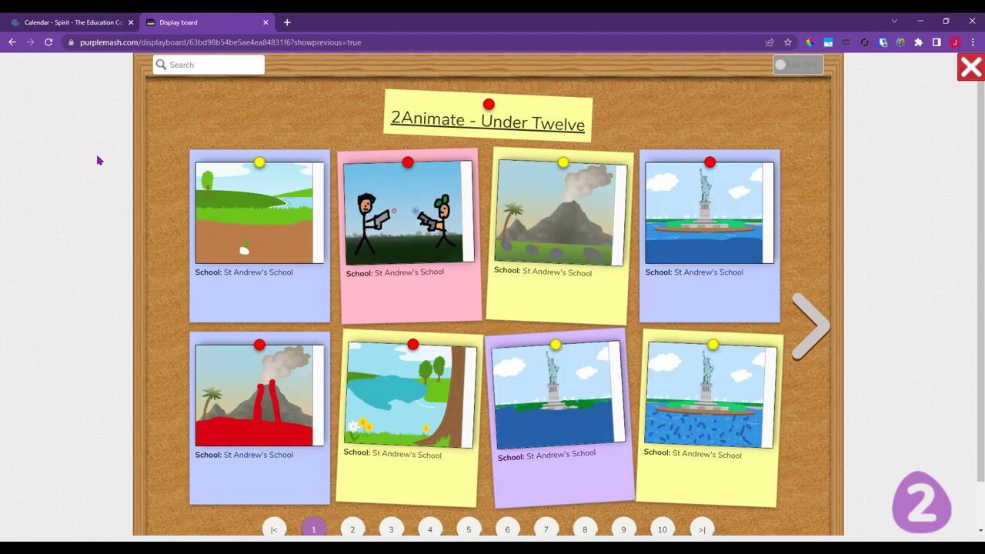
- Close the 2Animate - Under Twelve board and browse the global and school display boards in the sharing area
{"action": "left_click", "coordinate": [971, 68]}
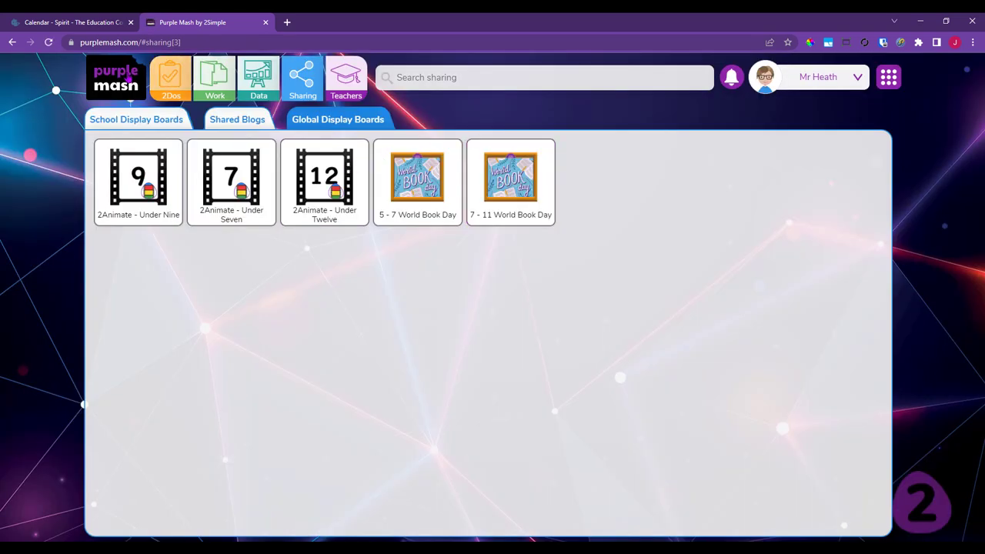
{"action": "left_click", "coordinate": [123, 76]}
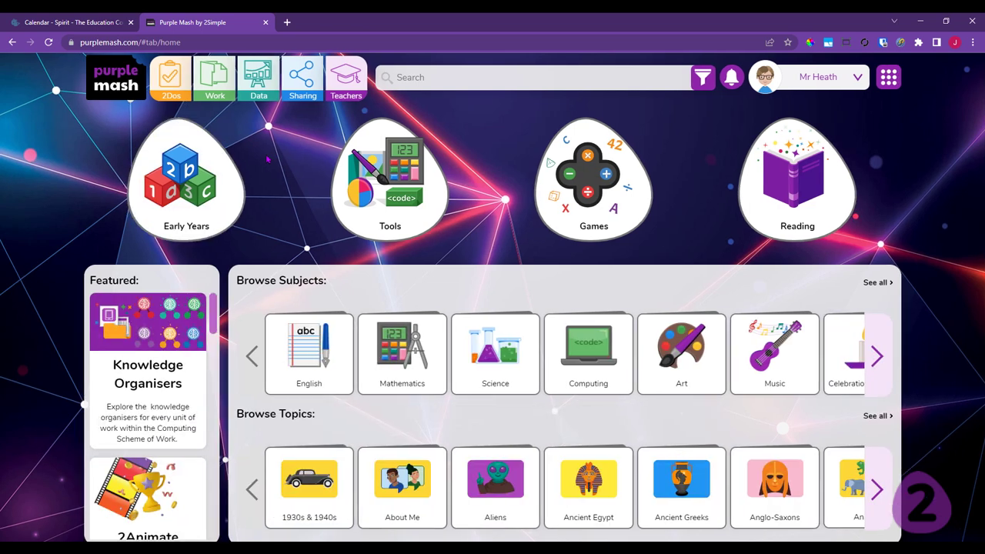
{"action": "left_click", "coordinate": [302, 80]}
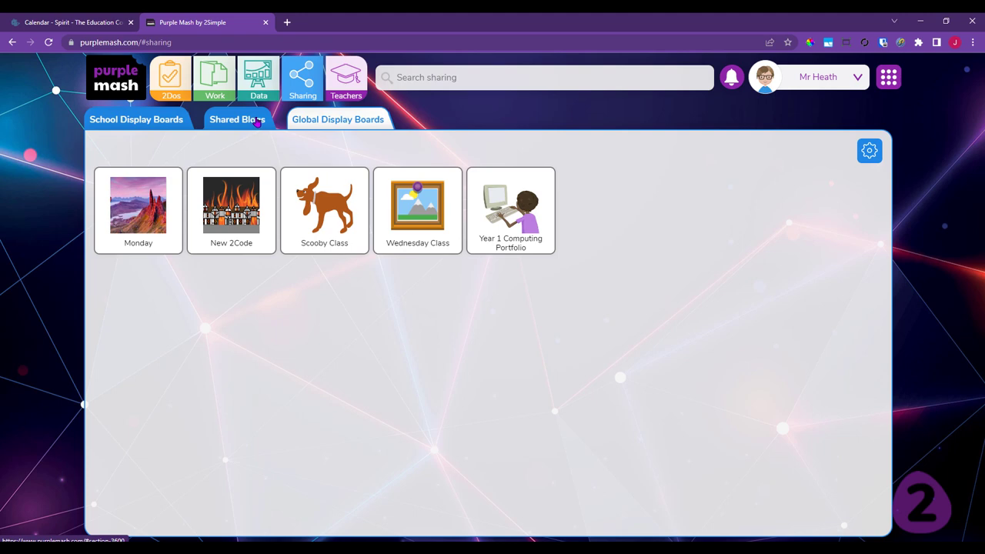
{"action": "left_click", "coordinate": [335, 123]}
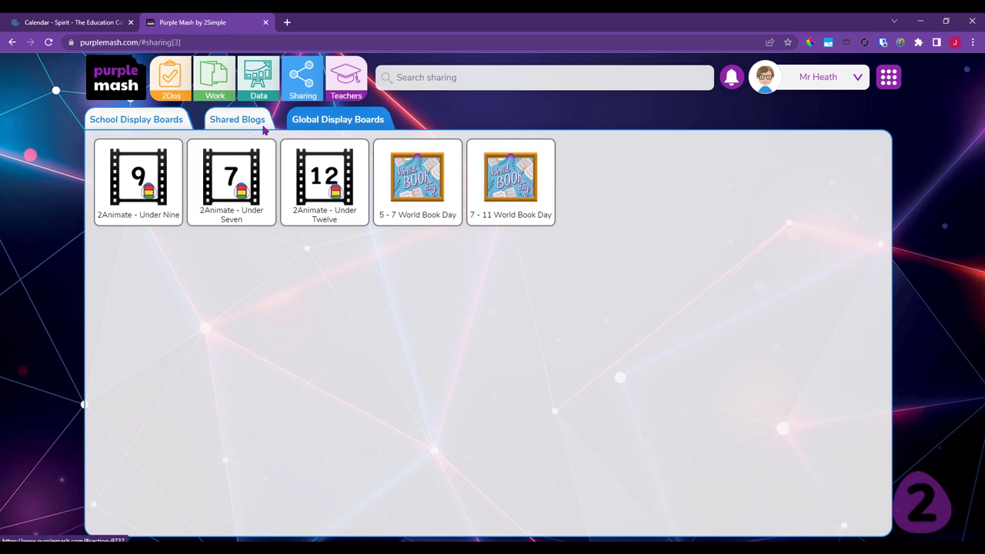
{"action": "left_click", "coordinate": [142, 126]}
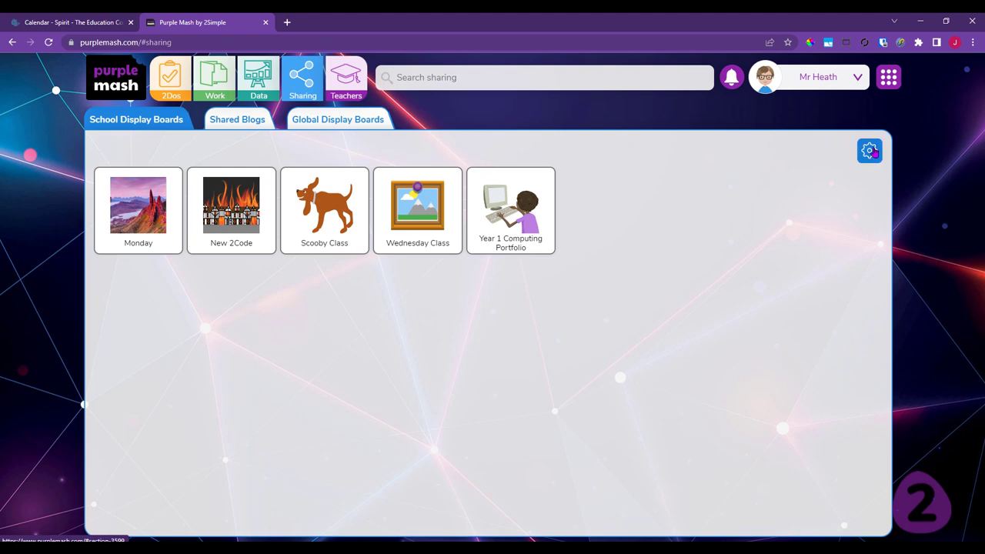
- Open the display board management page and look through the list of available boards
{"action": "left_click", "coordinate": [869, 151]}
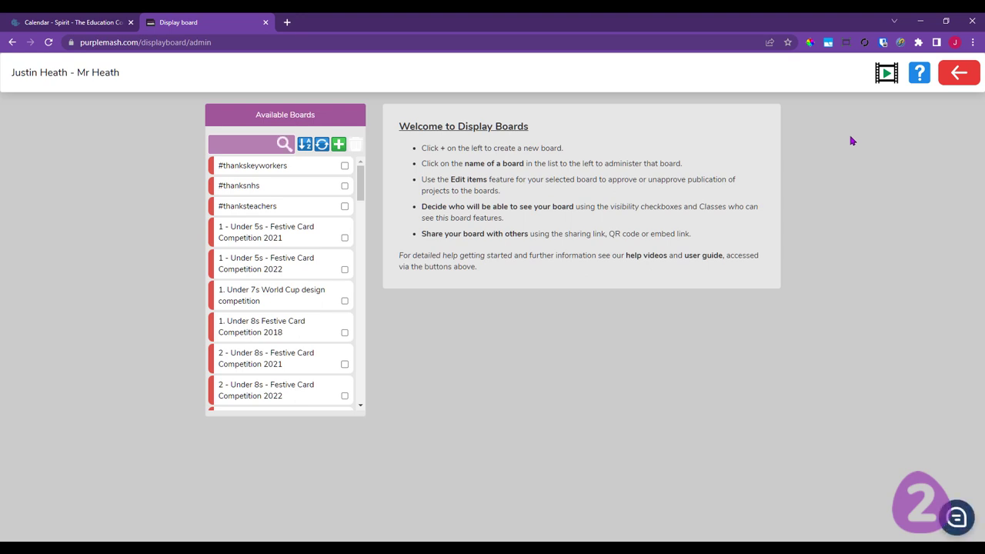
{"action": "scroll", "coordinate": [336, 194], "scroll_direction": "down", "scroll_amount": 10}
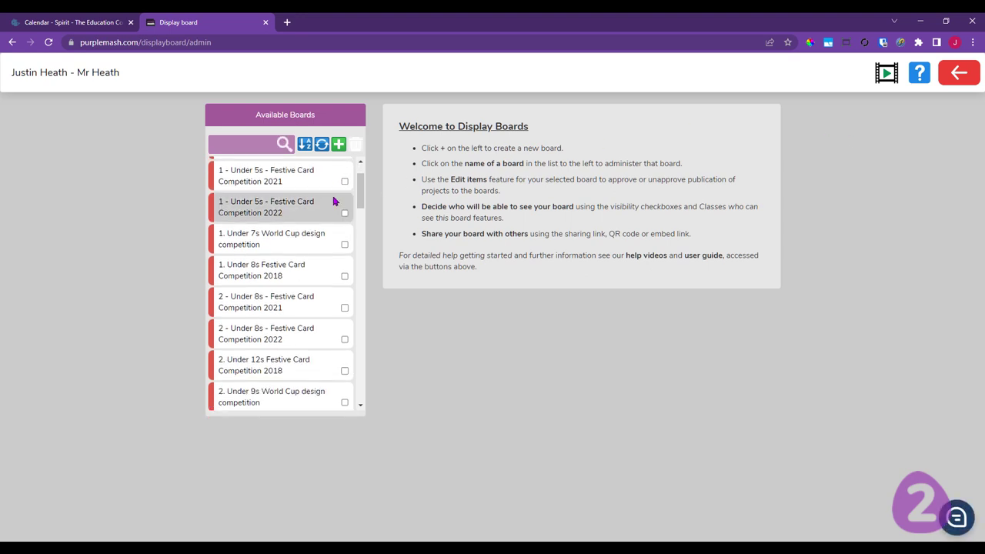
{"action": "scroll", "coordinate": [322, 224], "scroll_direction": "down", "scroll_amount": 5}
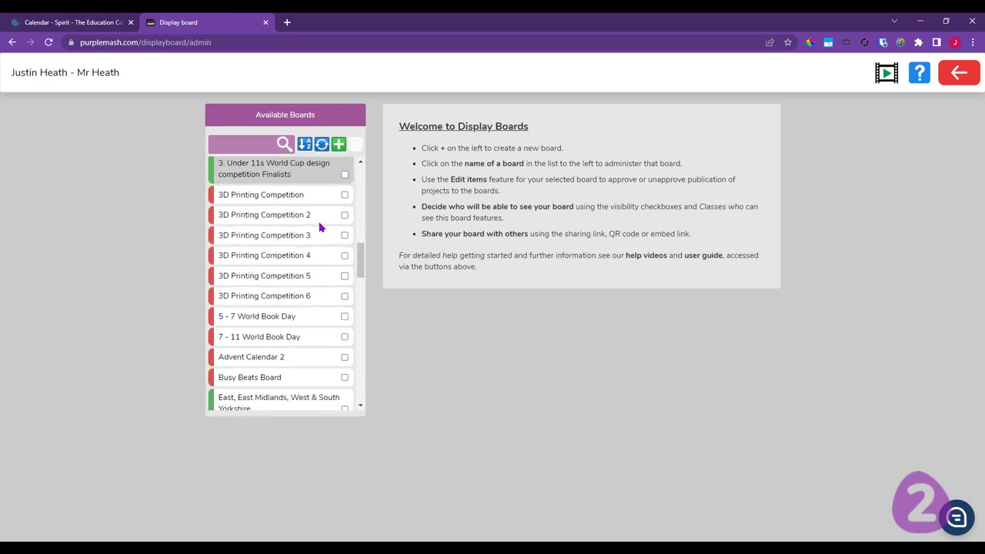
{"action": "scroll", "coordinate": [281, 223], "scroll_direction": "down", "scroll_amount": 8}
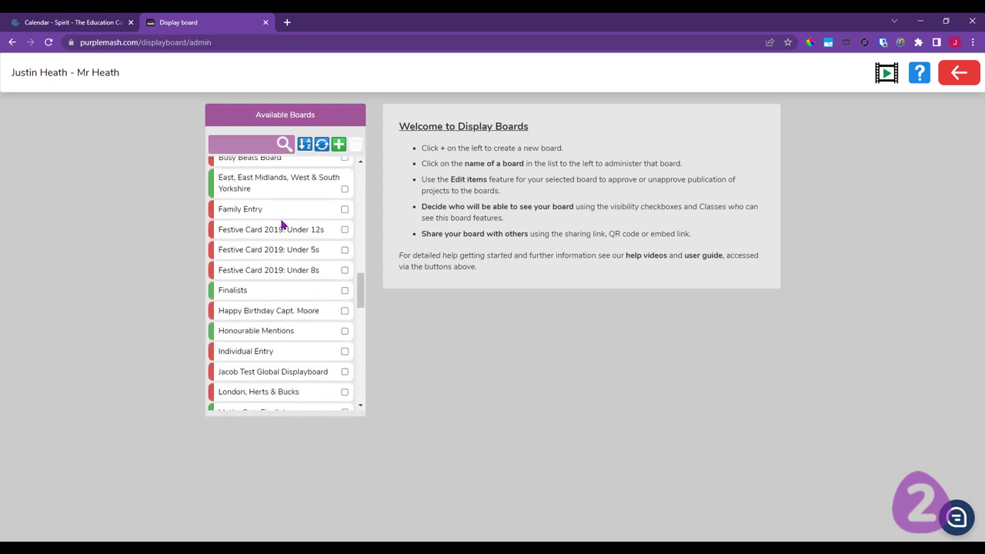
{"action": "scroll", "coordinate": [287, 246], "scroll_direction": "down", "scroll_amount": 8}
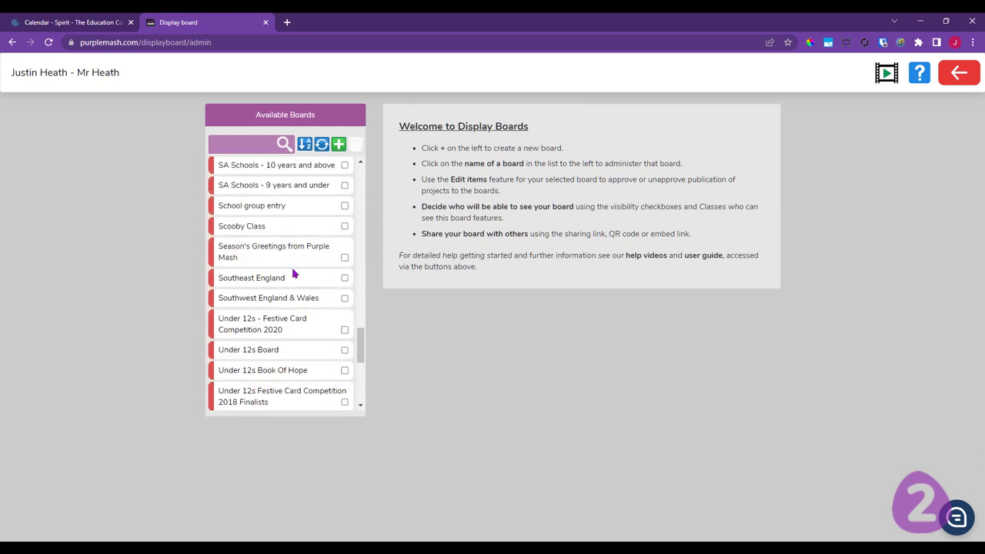
{"action": "scroll", "coordinate": [291, 272], "scroll_direction": "up", "scroll_amount": 16}
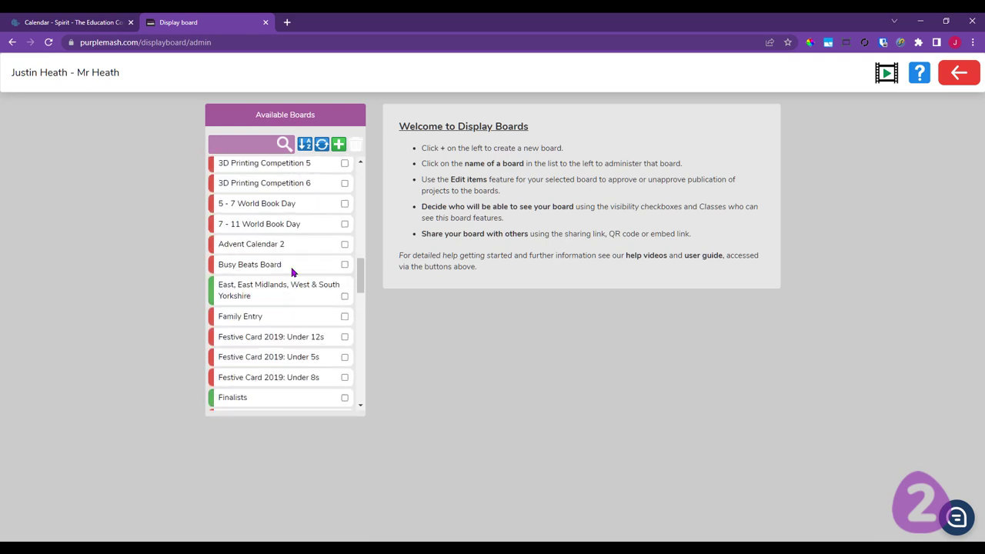
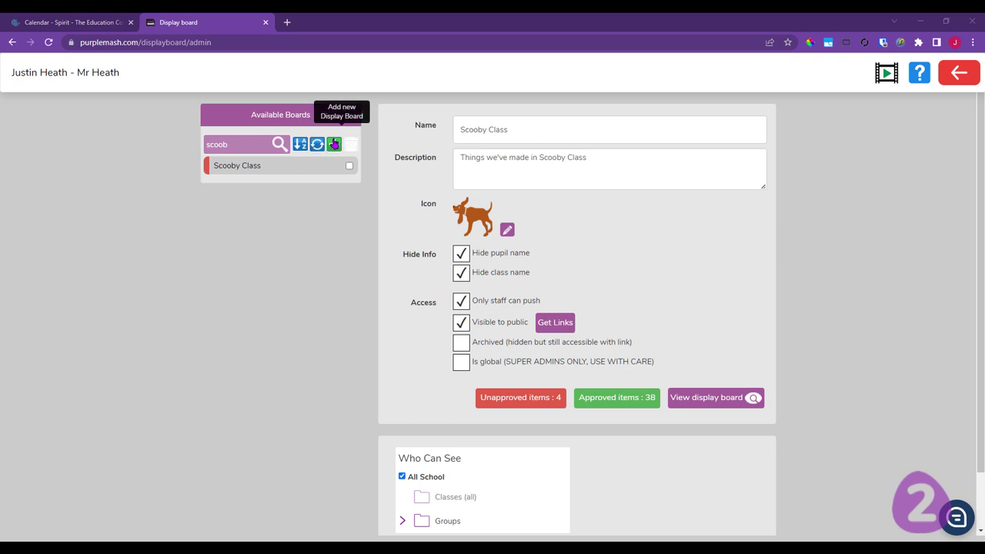
- Add a new display board named "Example Board"
{"action": "left_click", "coordinate": [335, 143]}
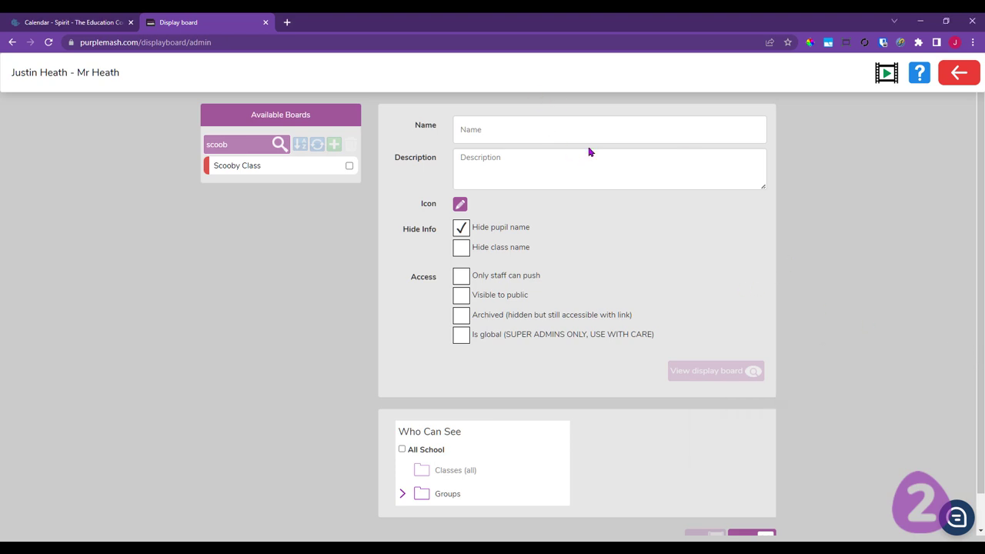
{"action": "left_click", "coordinate": [507, 131]}
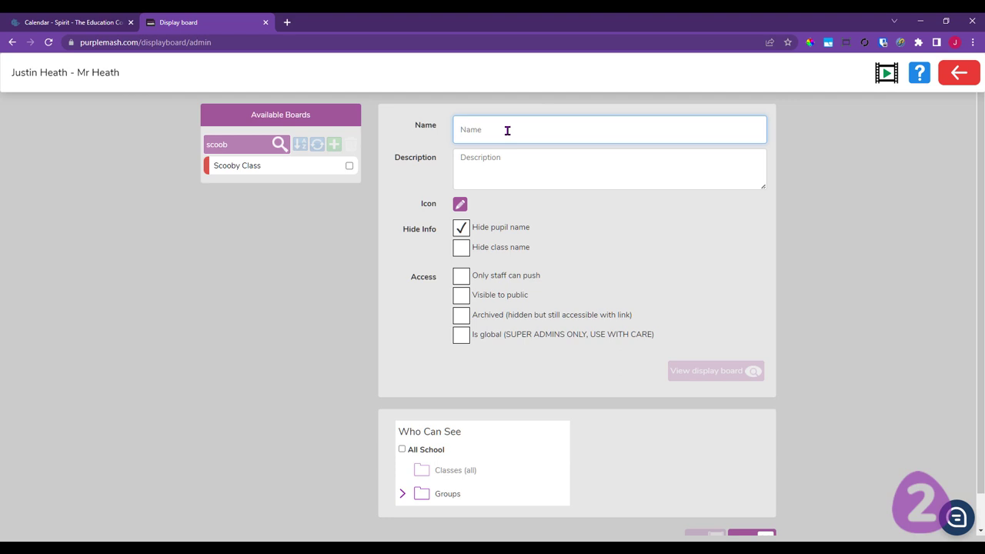
{"action": "type", "text": "Example Board"}
- Give the new board the description "For my sample pieces of work in my pretend school"
{"action": "left_click", "coordinate": [543, 160]}
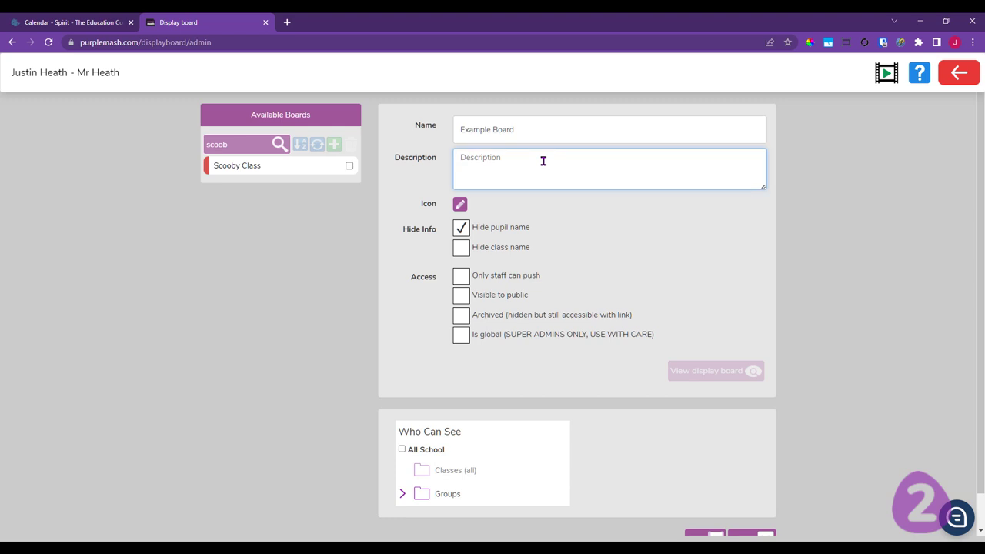
{"action": "type", "text": "F"}
{"action": "key", "text": "BackSpace"}
{"action": "type", "text": "FOr "}
{"action": "type", "text": "my sample pieces of wor"}
{"action": "type", "text": "k in my pre"}
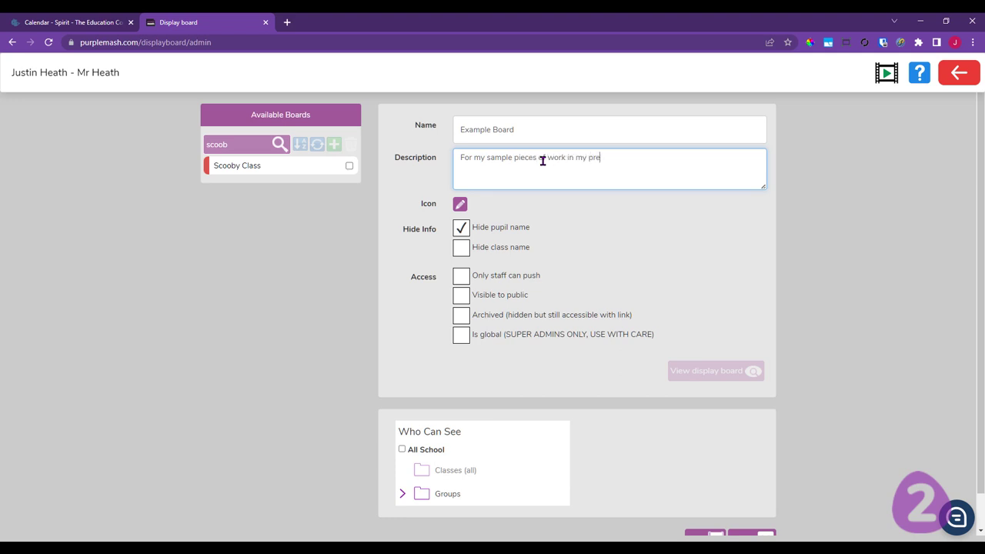
{"action": "type", "text": "tend school"}
- Paint a freehand blue scribble and use it as the board's icon
{"action": "left_click", "coordinate": [460, 205]}
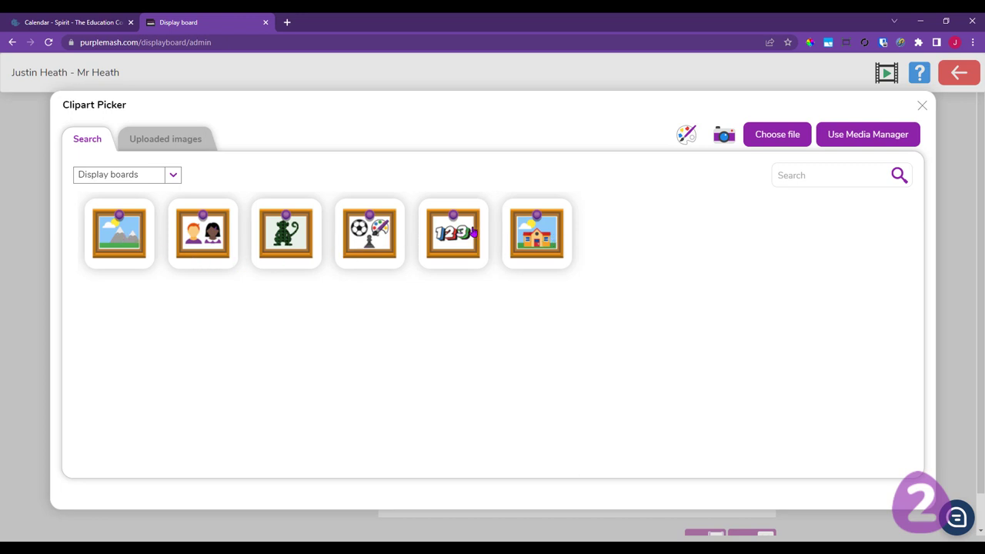
{"action": "left_click", "coordinate": [685, 135]}
{"action": "mouse_move", "coordinate": [523, 198]}
{"action": "left_mouse_down"}
{"action": "mouse_move", "coordinate": [695, 336]}
{"action": "mouse_move", "coordinate": [519, 308]}
{"action": "left_mouse_up"}
{"action": "mouse_move", "coordinate": [407, 210]}
{"action": "left_mouse_down"}
{"action": "mouse_move", "coordinate": [461, 242]}
{"action": "mouse_move", "coordinate": [444, 356]}
{"action": "mouse_move", "coordinate": [482, 442]}
{"action": "mouse_move", "coordinate": [650, 262]}
{"action": "mouse_move", "coordinate": [646, 215]}
{"action": "mouse_move", "coordinate": [688, 211]}
{"action": "mouse_move", "coordinate": [654, 219]}
{"action": "left_mouse_up"}
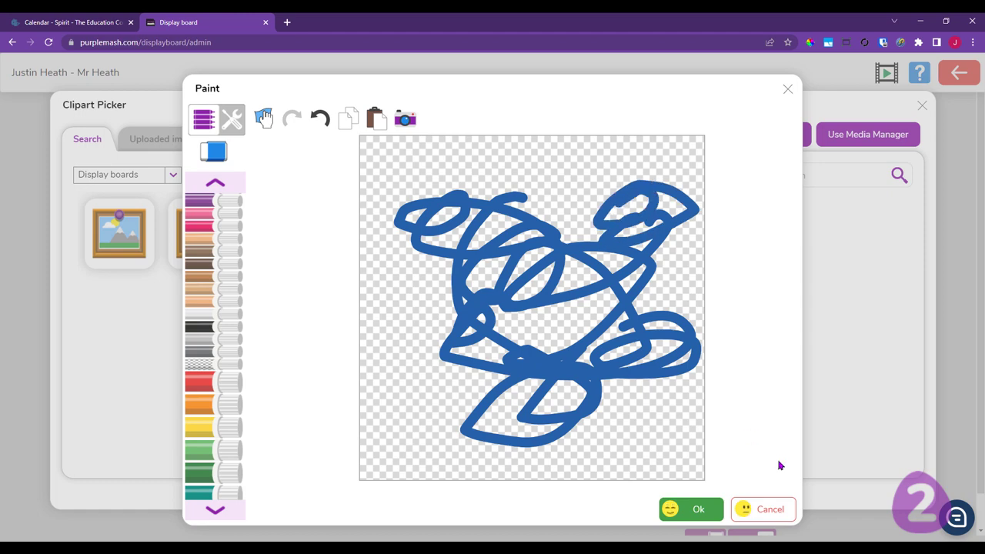
{"action": "right_click", "coordinate": [671, 511]}
{"action": "left_click", "coordinate": [670, 511]}
{"action": "left_click", "coordinate": [671, 511]}
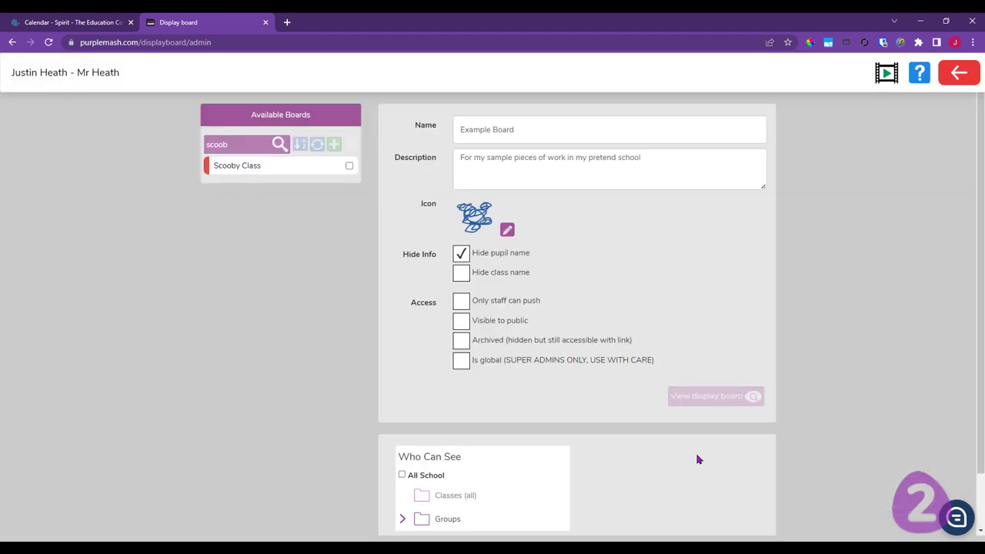
- Replace the board's icon with the Phone Boxes picture from the T&P Photos folder on the PC
{"action": "left_click", "coordinate": [507, 233]}
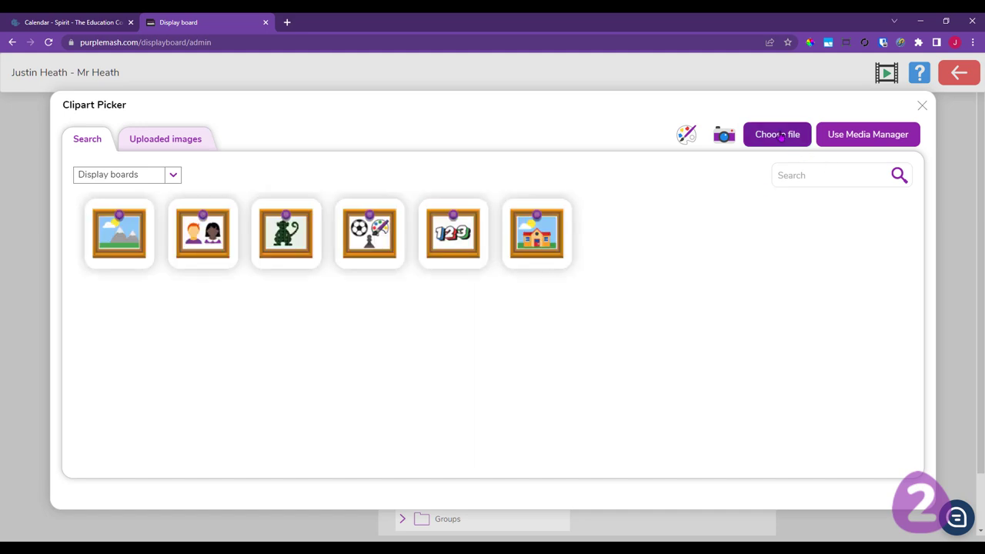
{"action": "left_click", "coordinate": [783, 135]}
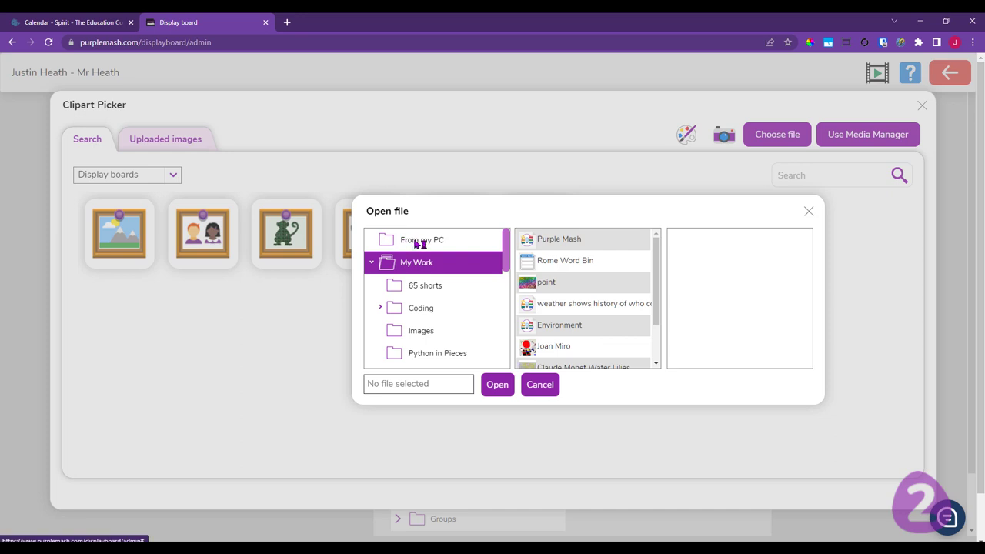
{"action": "left_click", "coordinate": [417, 240]}
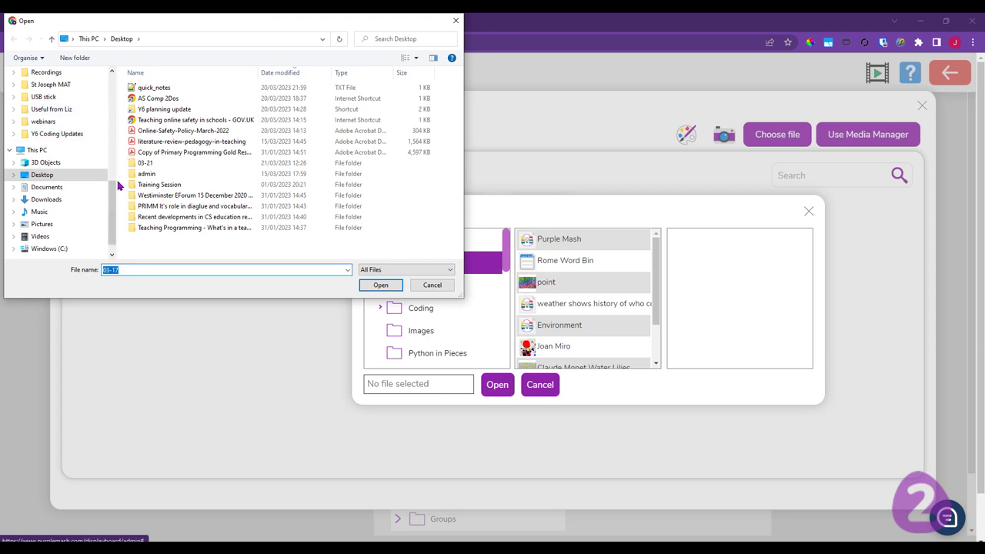
{"action": "scroll", "coordinate": [116, 185], "scroll_direction": "up", "scroll_amount": 2}
{"action": "scroll", "coordinate": [115, 185], "scroll_direction": "down", "scroll_amount": 2}
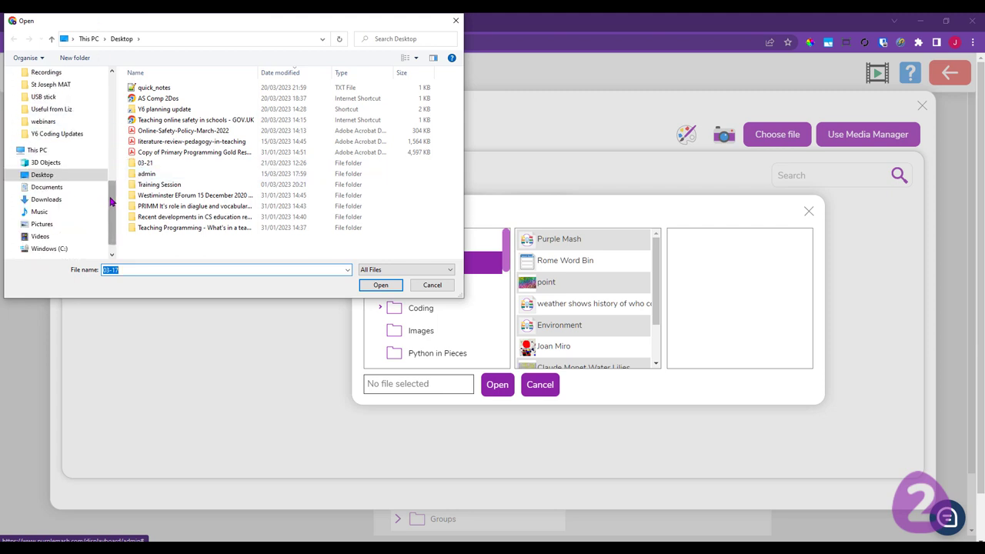
{"action": "scroll", "coordinate": [77, 154], "scroll_direction": "up", "scroll_amount": 5}
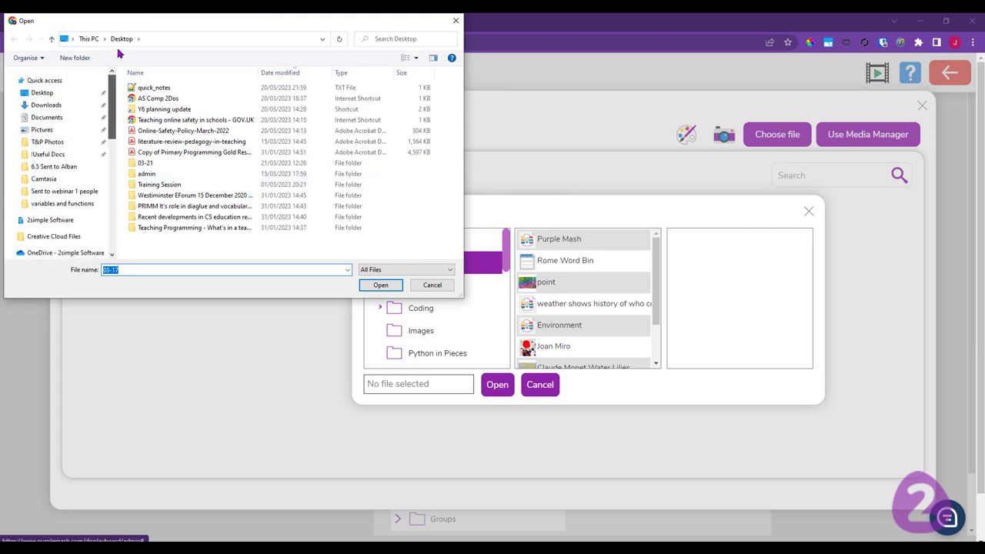
{"action": "left_click", "coordinate": [55, 141]}
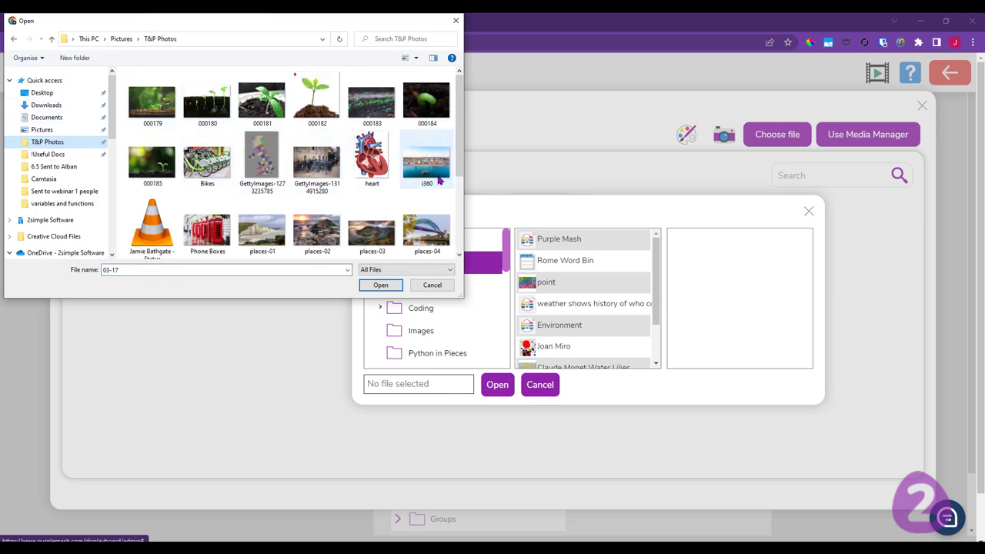
{"action": "left_click", "coordinate": [207, 231]}
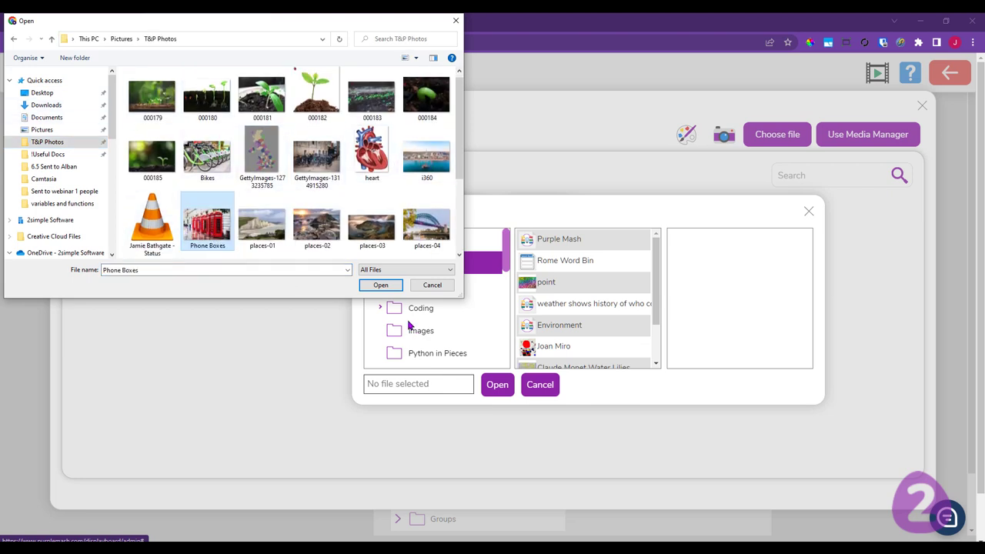
{"action": "left_click", "coordinate": [380, 287]}
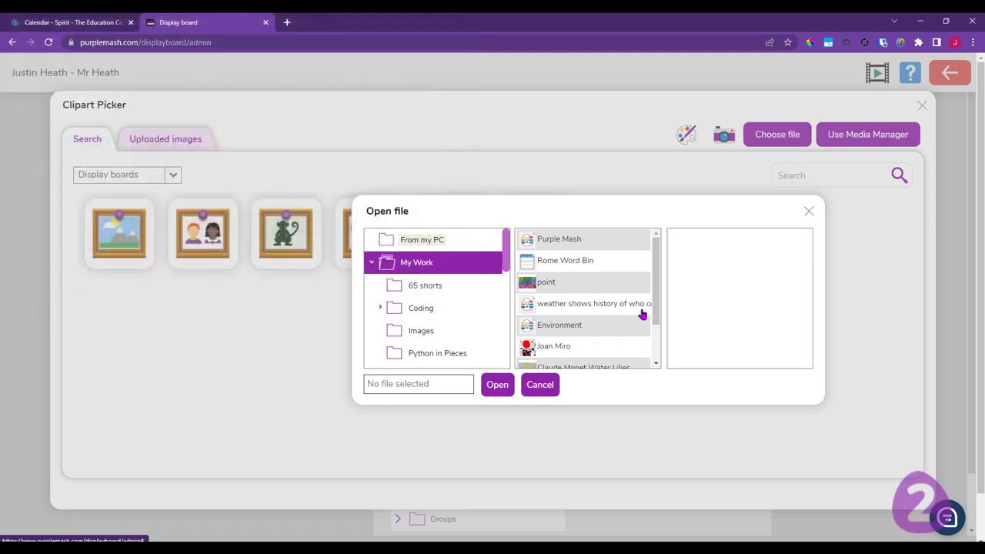
{"action": "left_click", "coordinate": [515, 413]}
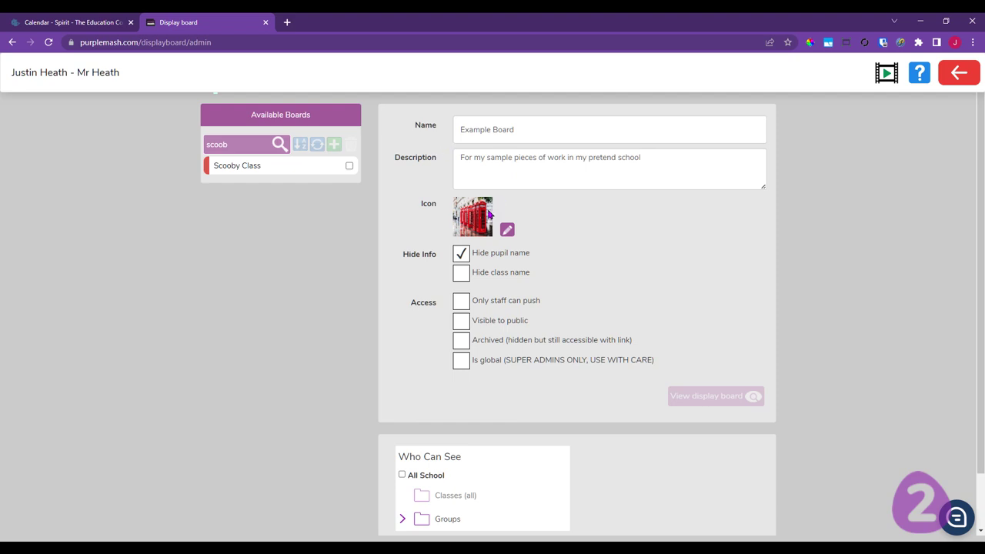
- Hide the class name on the board and make the board visible to the public
{"action": "left_click", "coordinate": [463, 275]}
{"action": "left_click", "coordinate": [461, 323]}
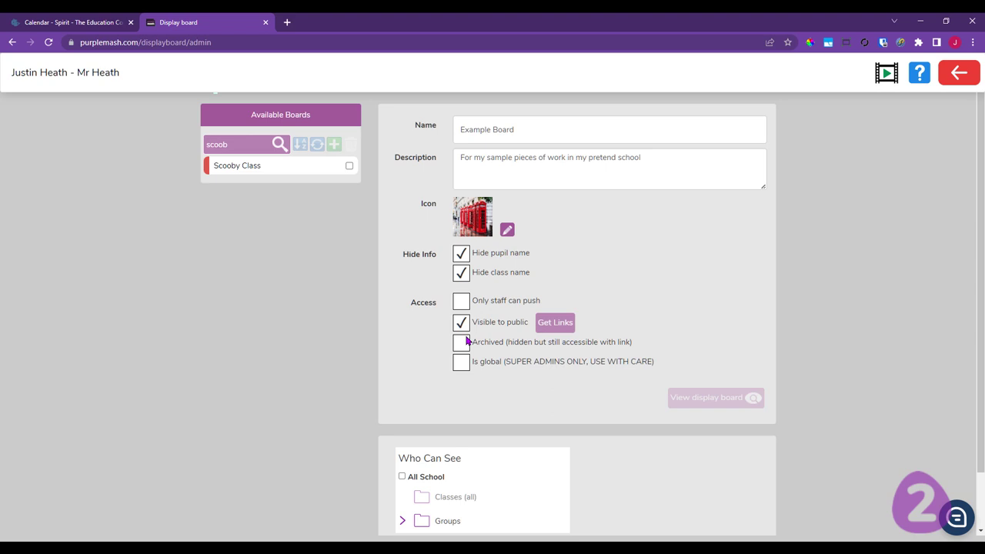
- Limit who can see the board to the classes 2 Willow and 3 Beech instead of the whole school
{"action": "scroll", "coordinate": [473, 400], "scroll_direction": "down", "scroll_amount": 1}
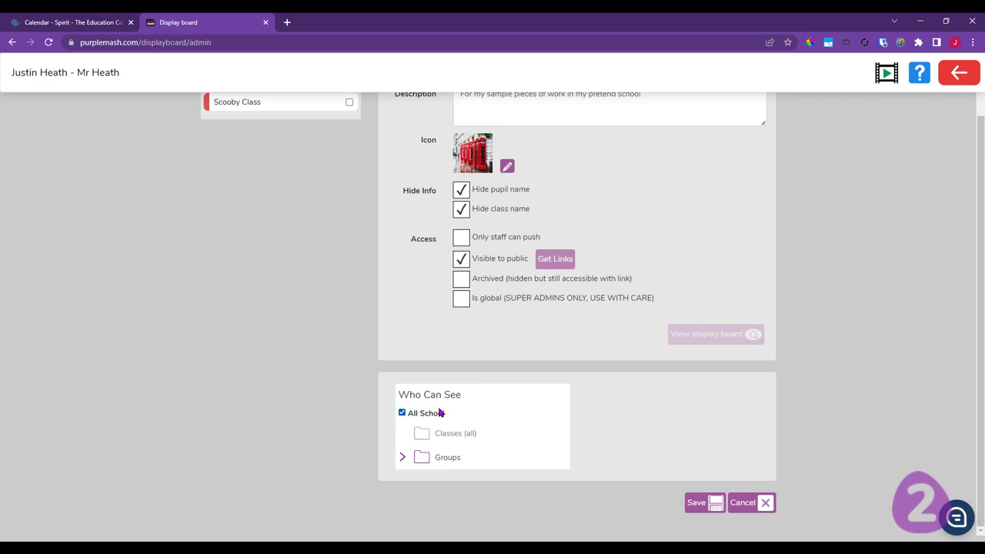
{"action": "left_click", "coordinate": [401, 413]}
{"action": "left_click", "coordinate": [403, 433]}
{"action": "scroll", "coordinate": [426, 447], "scroll_direction": "down", "scroll_amount": 2}
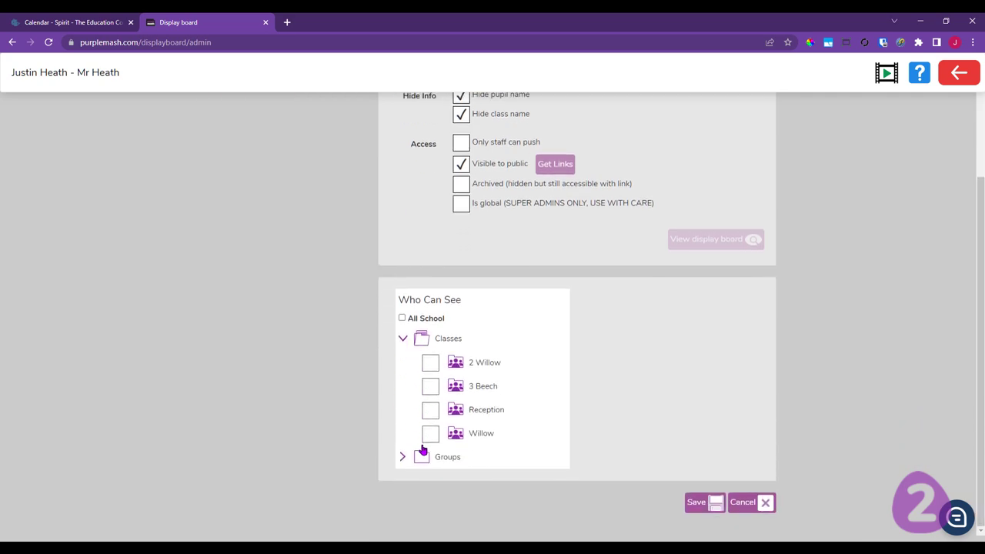
{"action": "left_click", "coordinate": [433, 387]}
{"action": "left_click", "coordinate": [435, 367]}
{"action": "right_click", "coordinate": [474, 393]}
{"action": "left_click", "coordinate": [420, 373]}
- Let the group Pupil Group 1 see the board as well
{"action": "left_click", "coordinate": [402, 459]}
{"action": "scroll", "coordinate": [519, 431], "scroll_direction": "down", "scroll_amount": 5}
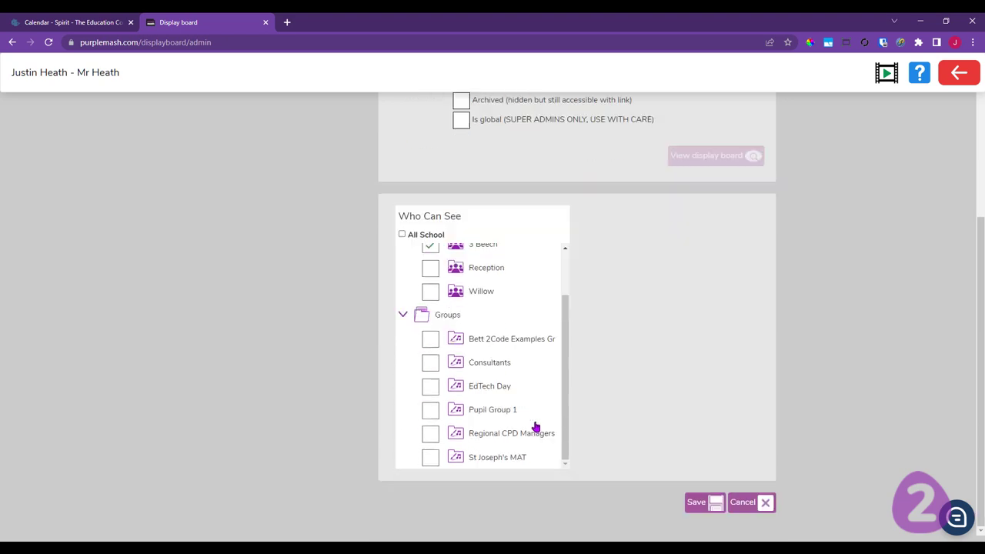
{"action": "left_click", "coordinate": [428, 412]}
{"action": "scroll", "coordinate": [323, 351], "scroll_direction": "up", "scroll_amount": 3}
{"action": "scroll", "coordinate": [508, 420], "scroll_direction": "up", "scroll_amount": 2}
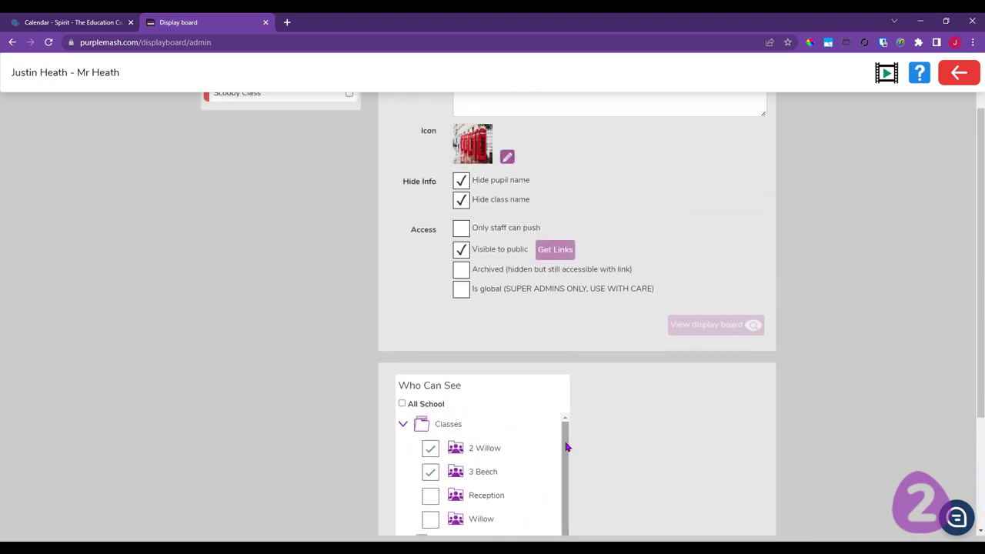
- Remove the class 3 Beech, the group Pupil Group 1 and the class 2 Willow from the board's audience
{"action": "scroll", "coordinate": [523, 462], "scroll_direction": "down", "scroll_amount": 3}
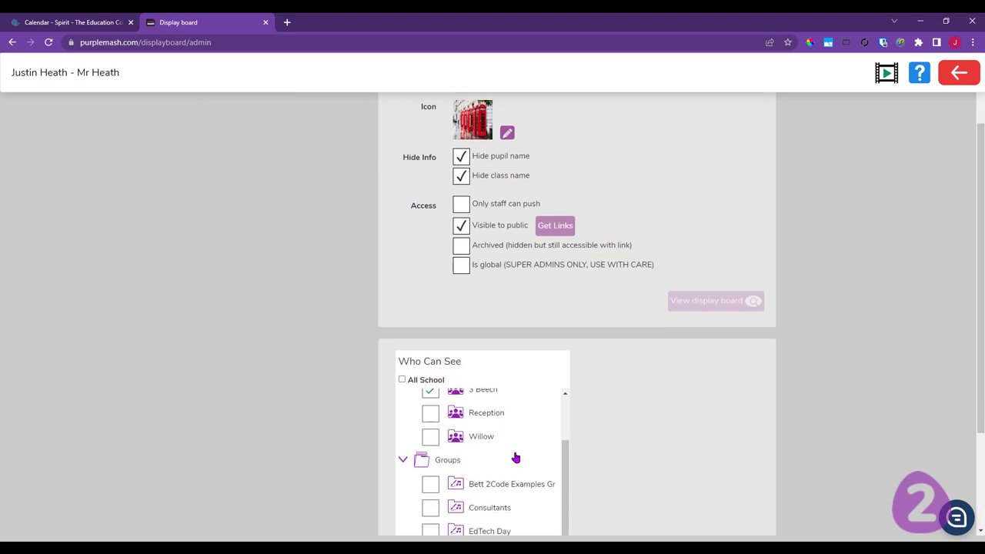
{"action": "scroll", "coordinate": [515, 458], "scroll_direction": "down", "scroll_amount": 2}
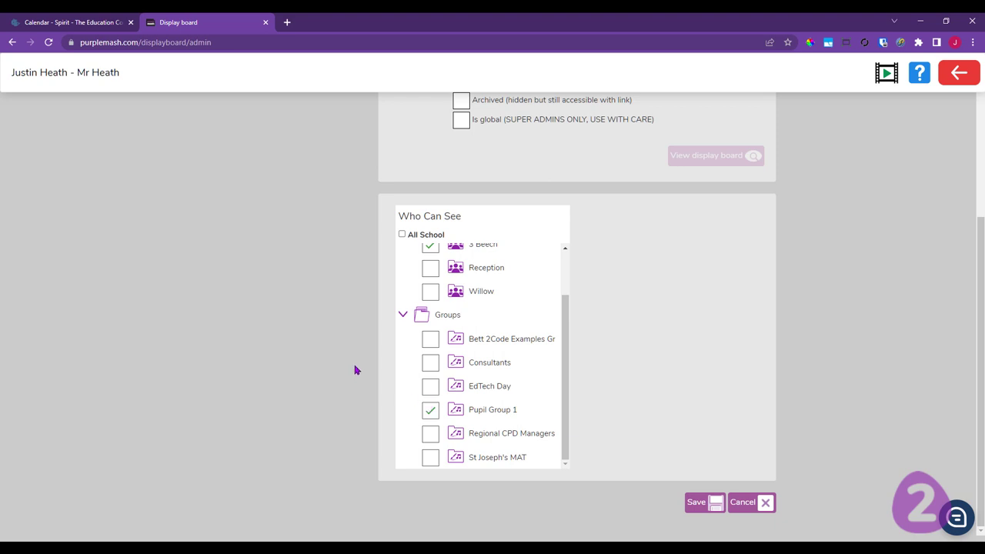
{"action": "scroll", "coordinate": [364, 356], "scroll_direction": "up", "scroll_amount": 2}
{"action": "scroll", "coordinate": [365, 356], "scroll_direction": "up", "scroll_amount": 2}
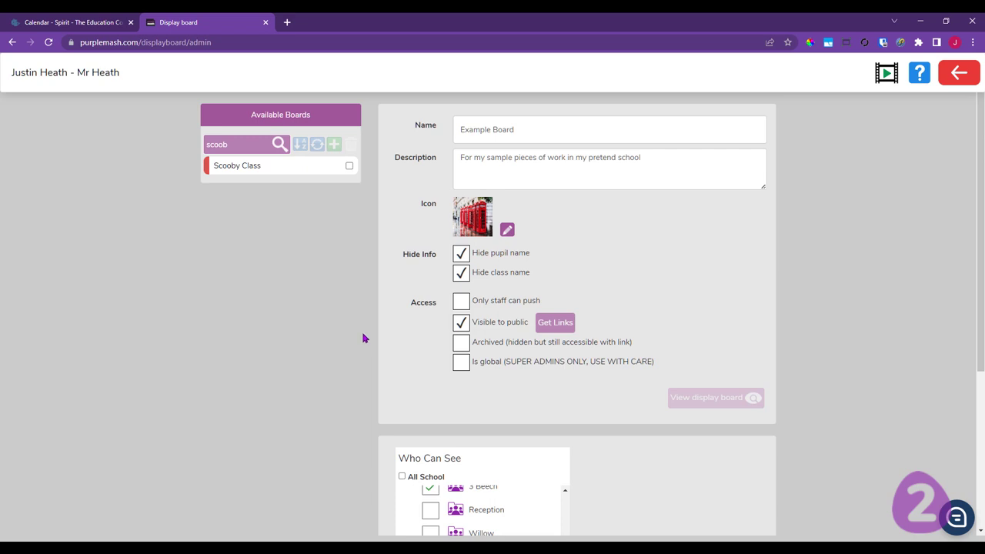
{"action": "scroll", "coordinate": [363, 340], "scroll_direction": "down", "scroll_amount": 4}
{"action": "scroll", "coordinate": [374, 314], "scroll_direction": "up", "scroll_amount": 2}
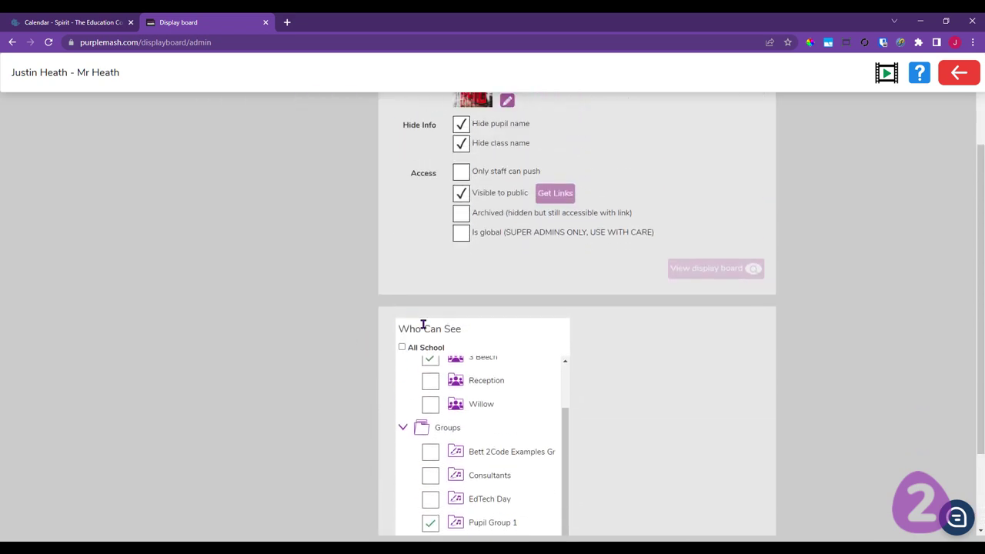
{"action": "left_click", "coordinate": [428, 363]}
{"action": "scroll", "coordinate": [405, 423], "scroll_direction": "down", "scroll_amount": 2}
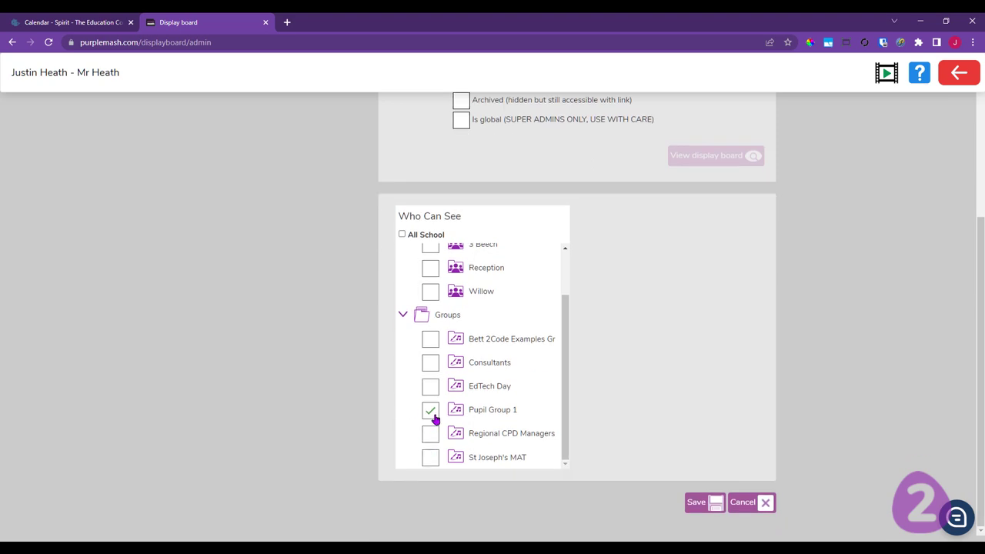
{"action": "left_click", "coordinate": [432, 409]}
{"action": "scroll", "coordinate": [410, 418], "scroll_direction": "up", "scroll_amount": 3}
{"action": "scroll", "coordinate": [433, 323], "scroll_direction": "up", "scroll_amount": 1}
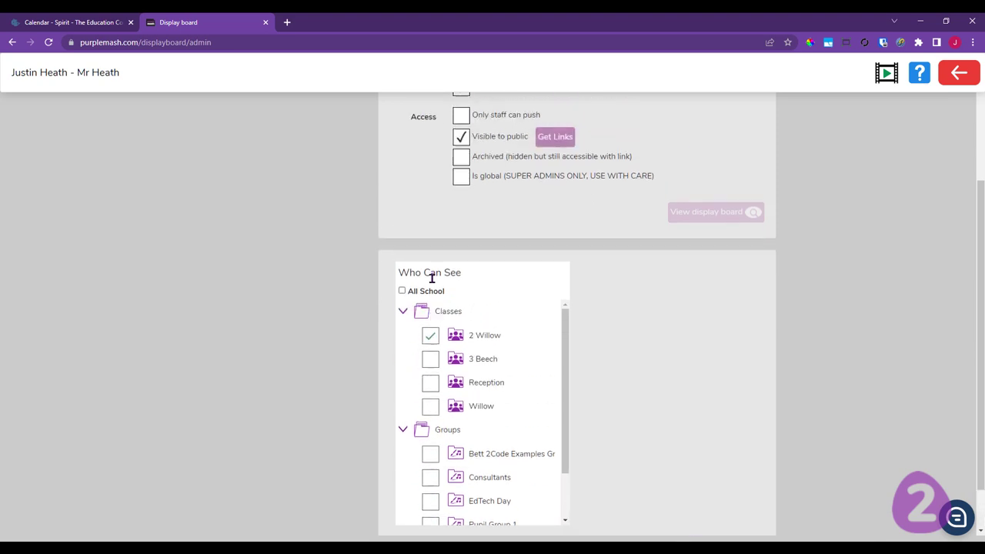
{"action": "left_click", "coordinate": [431, 339]}
- Collapse the class and group lists and let only the class 3 Beech see the board
{"action": "left_click", "coordinate": [403, 312]}
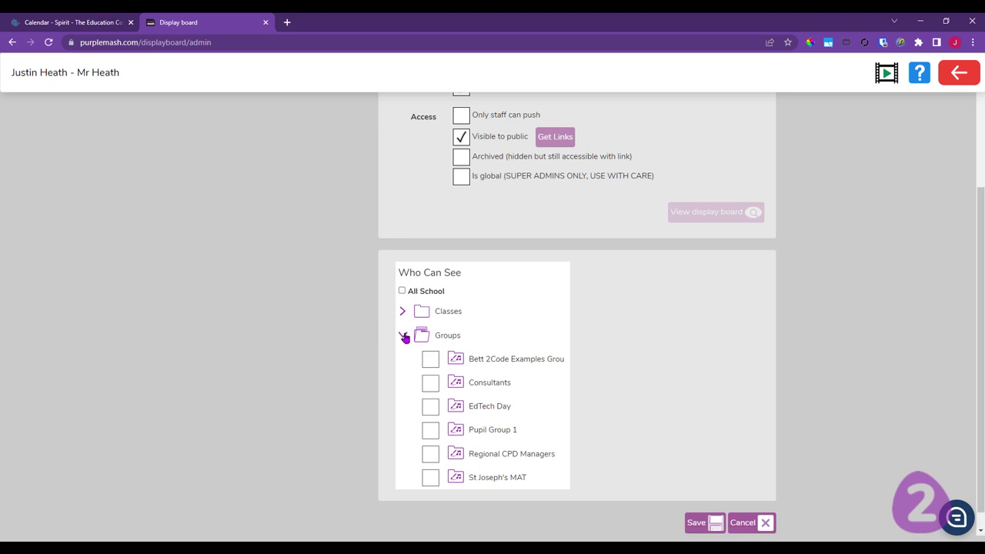
{"action": "left_click", "coordinate": [403, 336]}
{"action": "scroll", "coordinate": [357, 261], "scroll_direction": "up", "scroll_amount": 1}
{"action": "scroll", "coordinate": [423, 432], "scroll_direction": "down", "scroll_amount": 1}
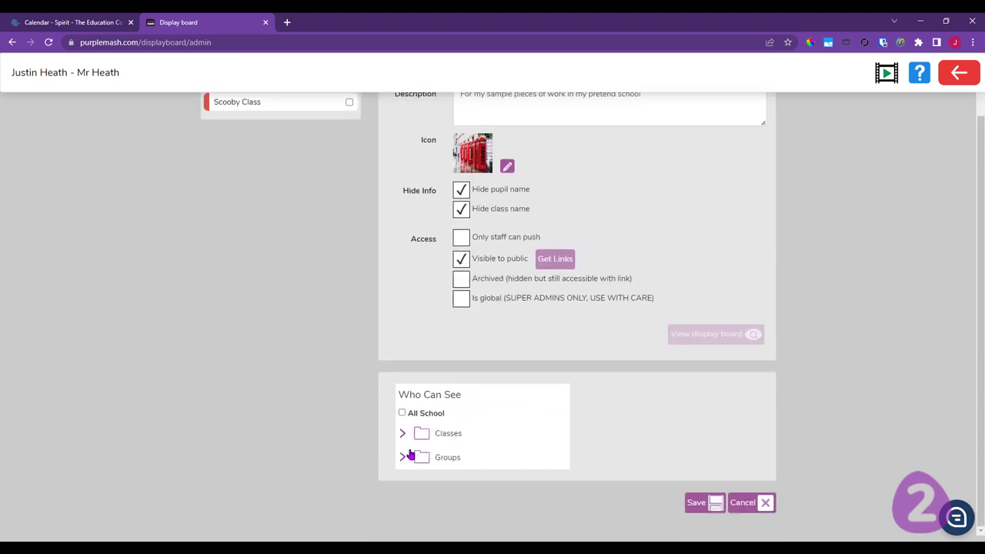
{"action": "left_click", "coordinate": [402, 433]}
{"action": "left_click", "coordinate": [430, 480]}
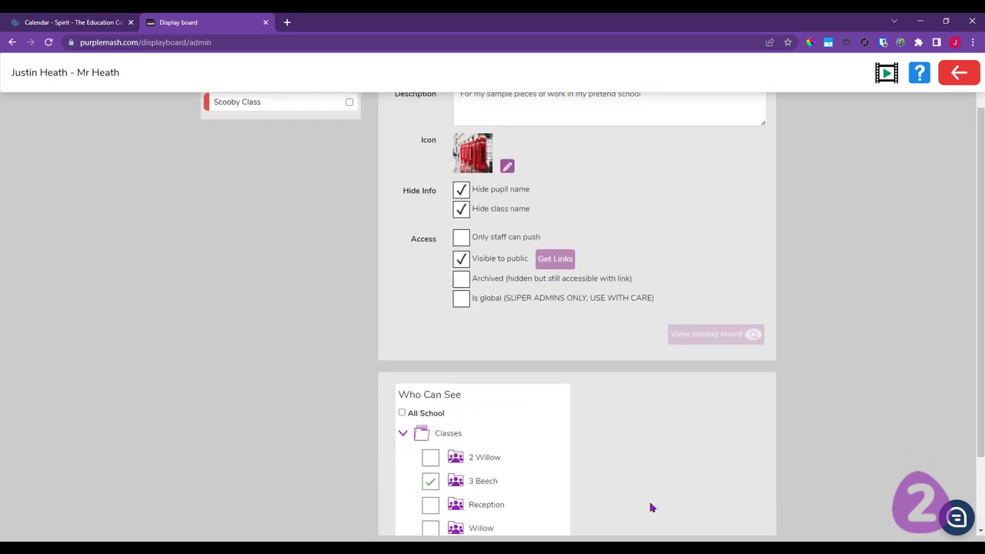
- Save the new display board with its current settings
{"action": "scroll", "coordinate": [786, 422], "scroll_direction": "down", "scroll_amount": 2}
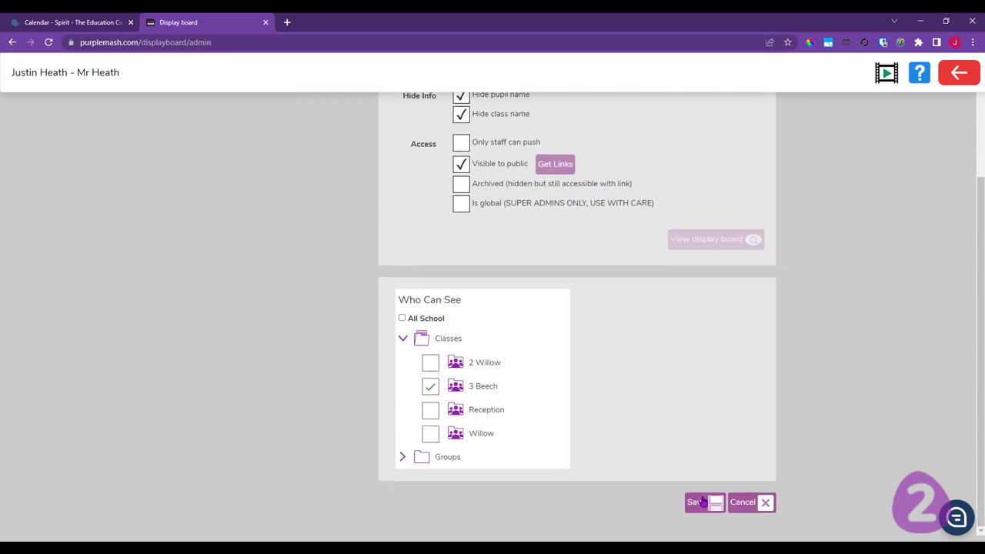
{"action": "scroll", "coordinate": [587, 308], "scroll_direction": "up", "scroll_amount": 2}
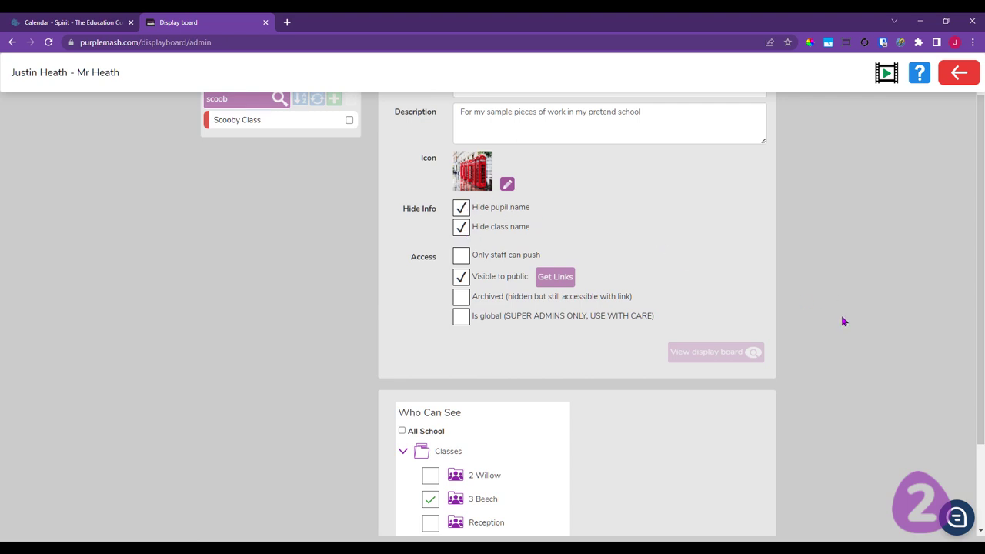
{"action": "scroll", "coordinate": [843, 322], "scroll_direction": "down", "scroll_amount": 2}
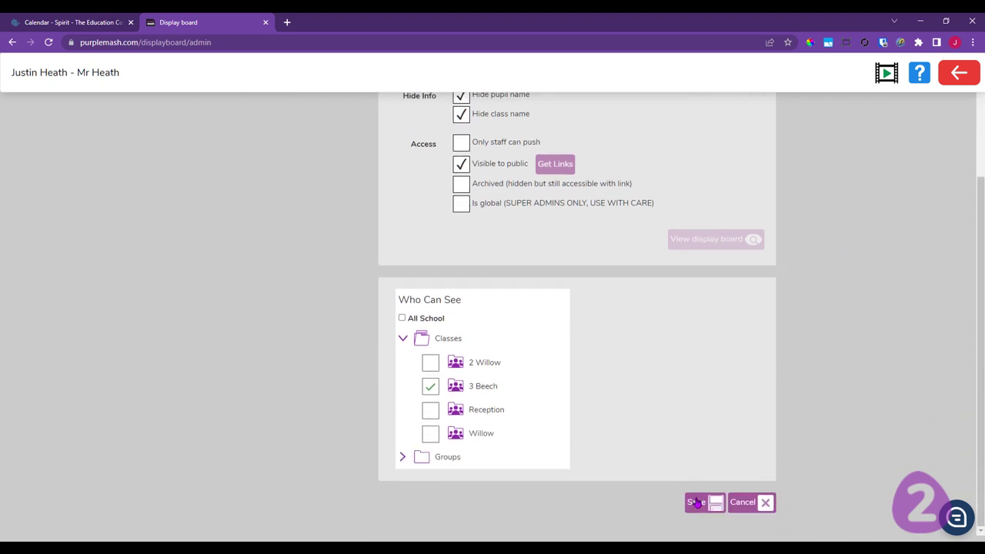
{"action": "left_click", "coordinate": [696, 502]}
{"action": "left_click", "coordinate": [635, 145]}
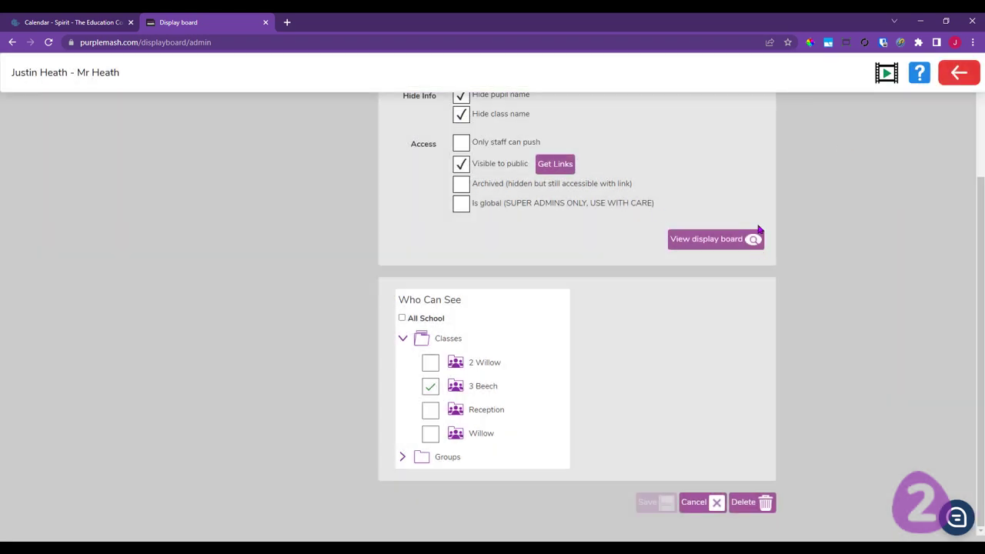
- View the saved display board and exit the display board administration
{"action": "left_click", "coordinate": [718, 238]}
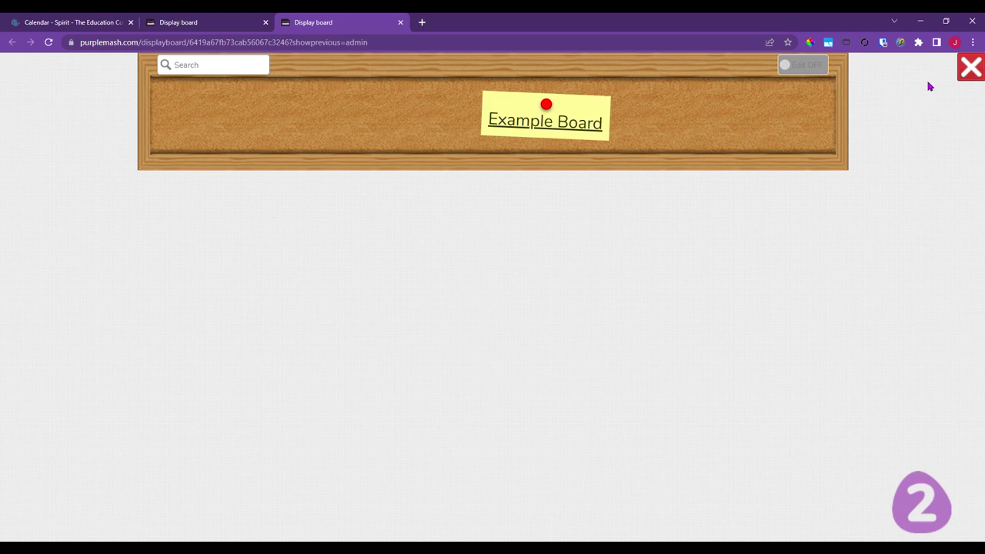
{"action": "left_click", "coordinate": [971, 68]}
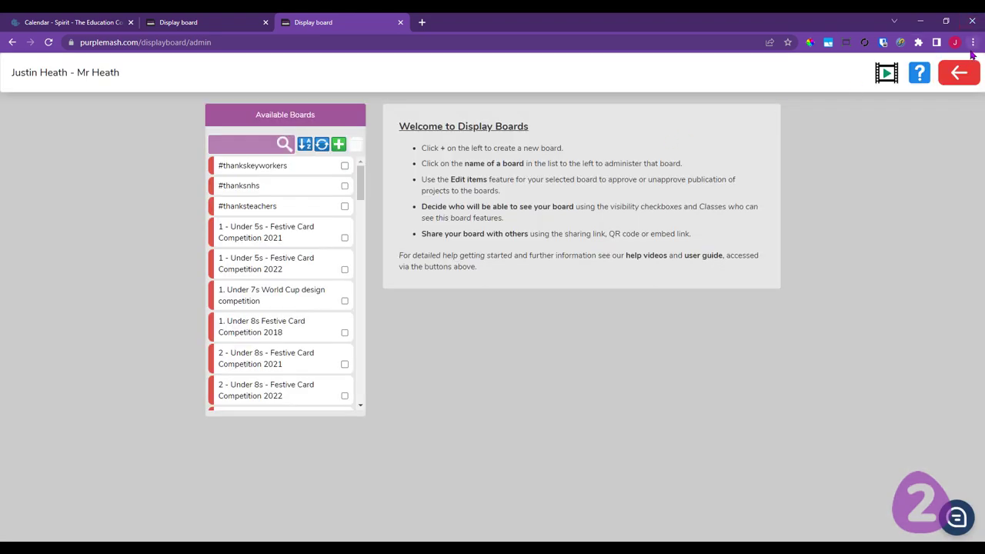
{"action": "left_click", "coordinate": [961, 76]}
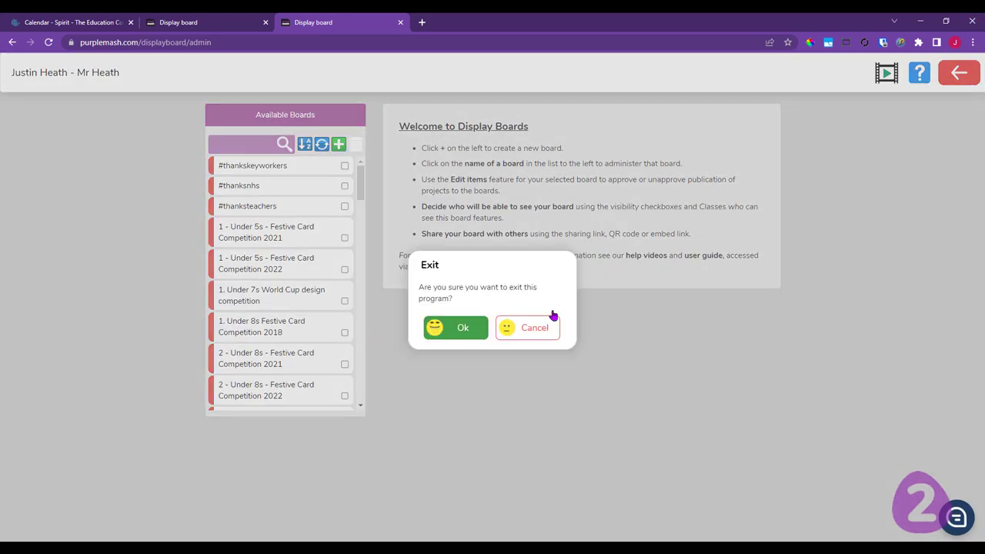
{"action": "left_click", "coordinate": [470, 327]}
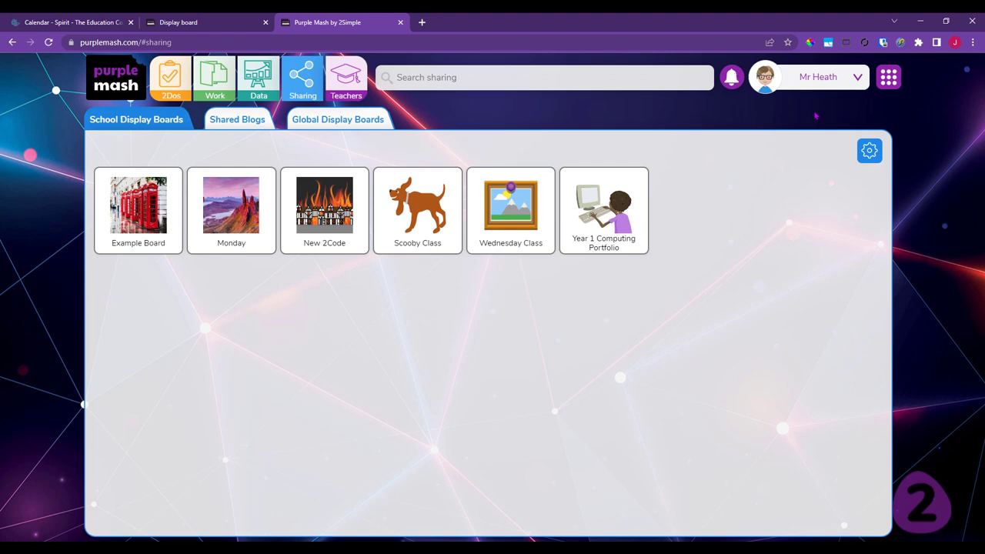
- Impersonate the first listed pupil of the class 3 Beech
{"action": "left_click", "coordinate": [854, 77]}
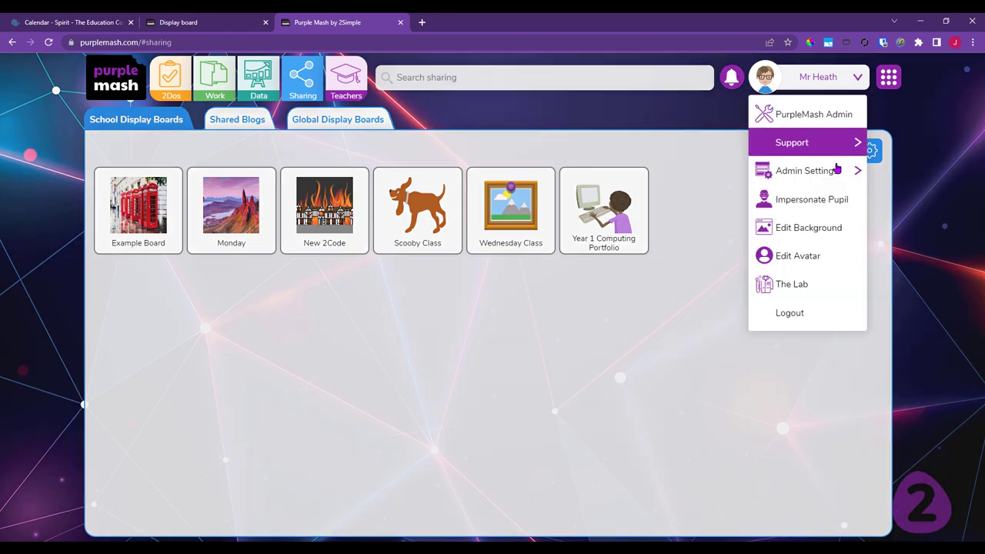
{"action": "left_click", "coordinate": [830, 204]}
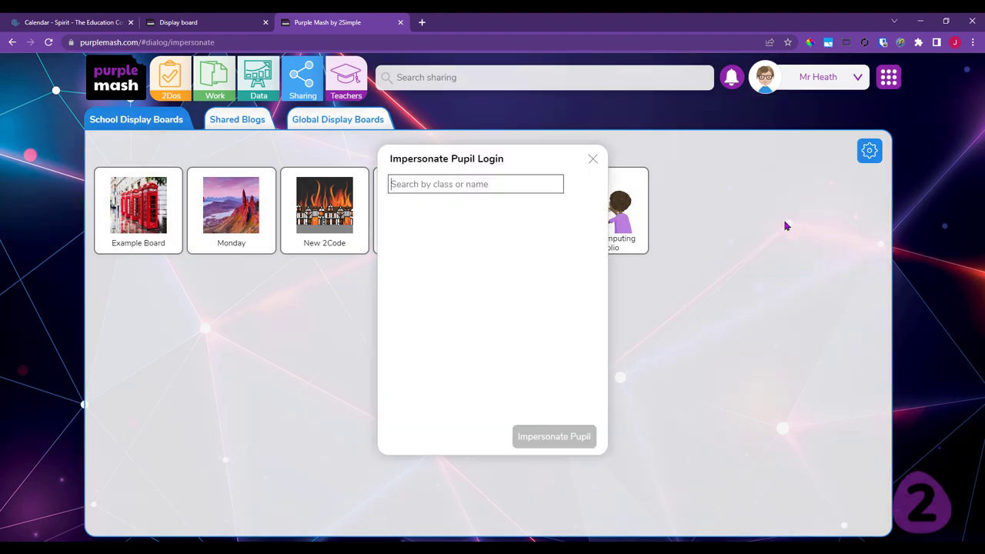
{"action": "left_click", "coordinate": [589, 211]}
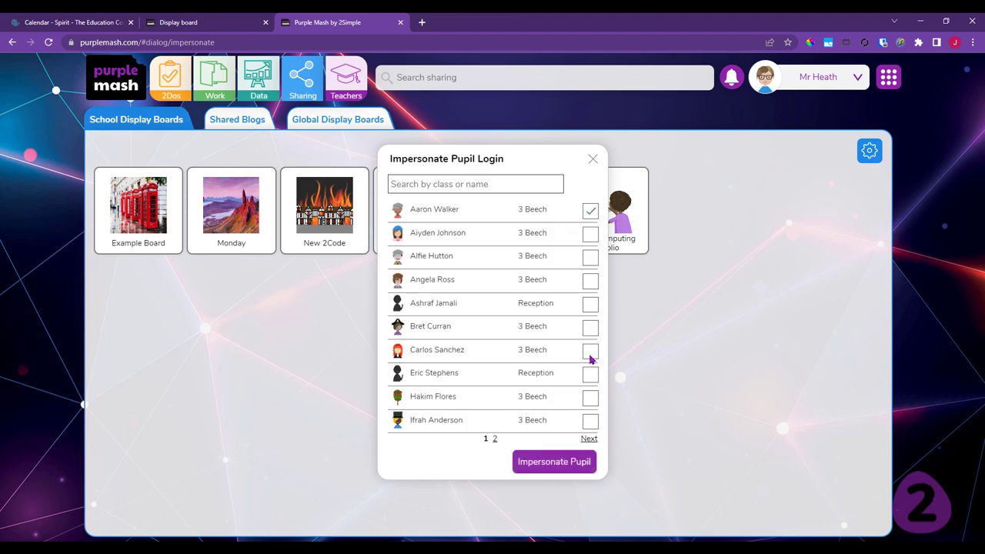
{"action": "left_click", "coordinate": [557, 458]}
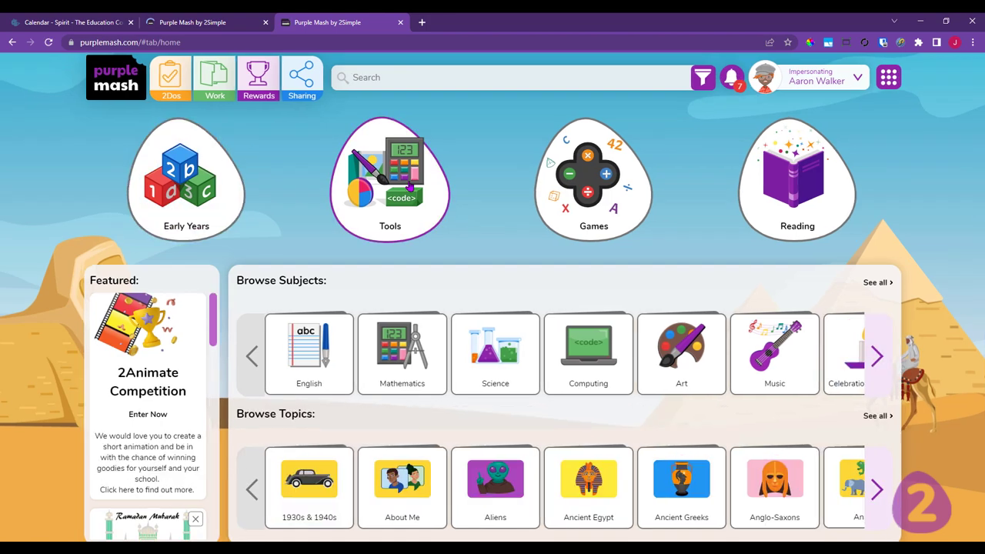
- Open 2Paint from the Art and Design tools
{"action": "left_click", "coordinate": [408, 187]}
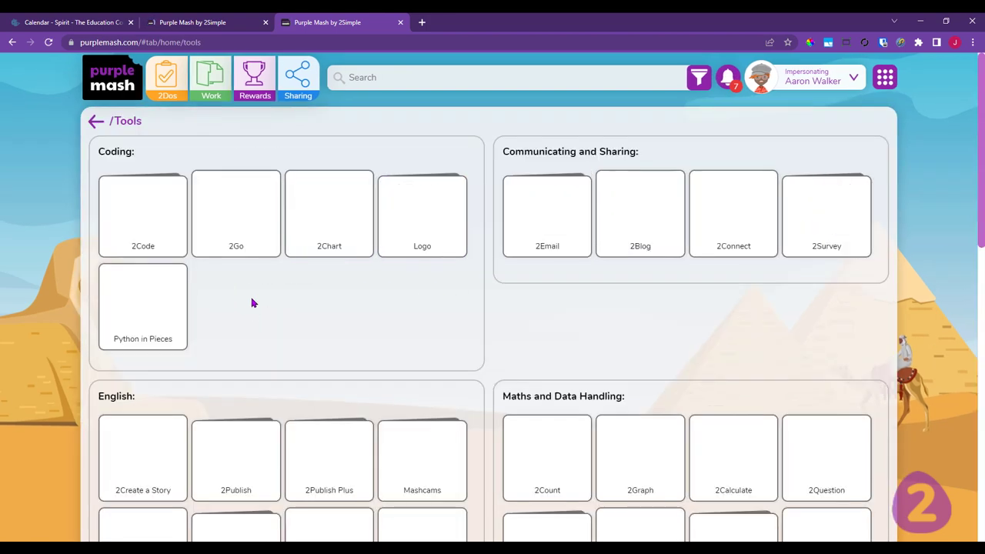
{"action": "scroll", "coordinate": [469, 377], "scroll_direction": "down", "scroll_amount": 5}
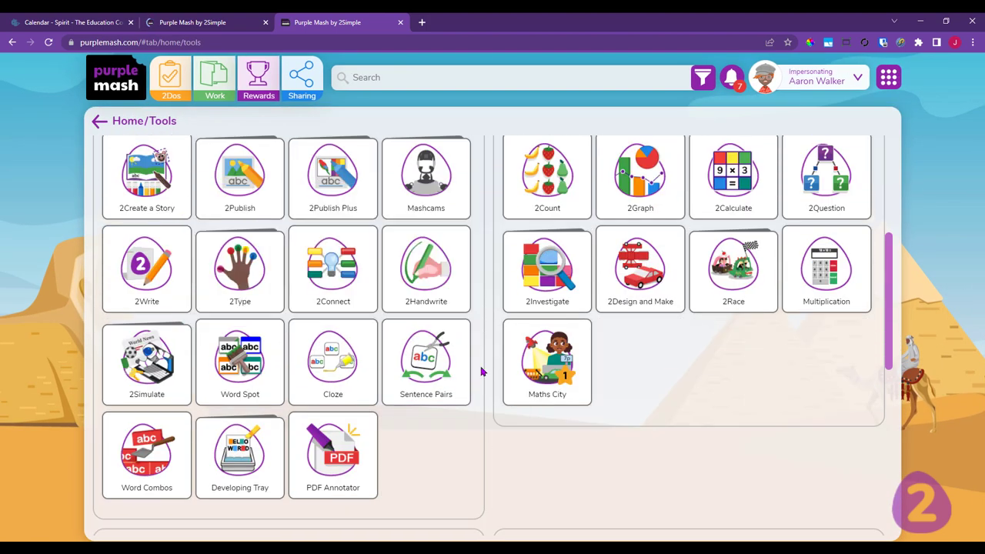
{"action": "scroll", "coordinate": [457, 390], "scroll_direction": "down", "scroll_amount": 2}
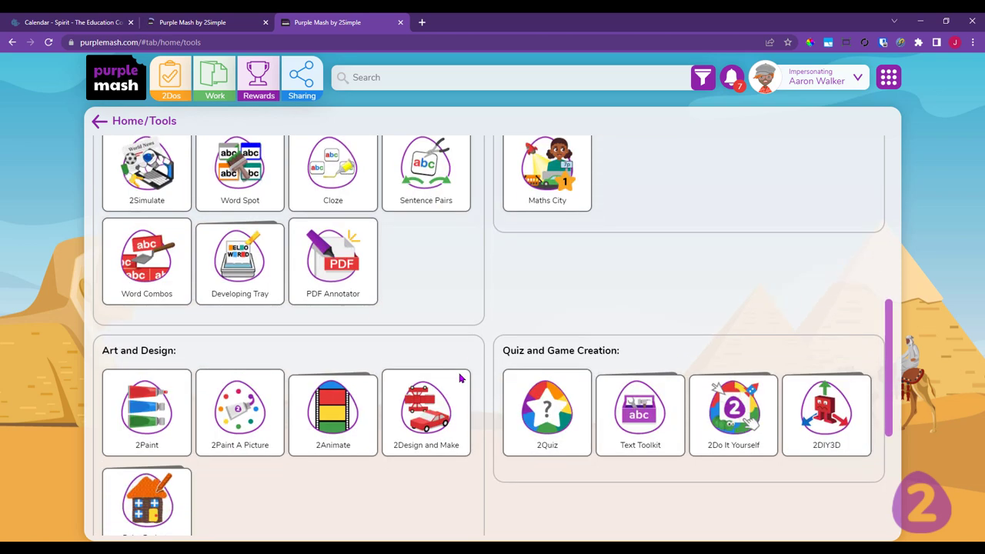
{"action": "scroll", "coordinate": [457, 378], "scroll_direction": "up", "scroll_amount": 2}
{"action": "scroll", "coordinate": [475, 315], "scroll_direction": "up", "scroll_amount": 3}
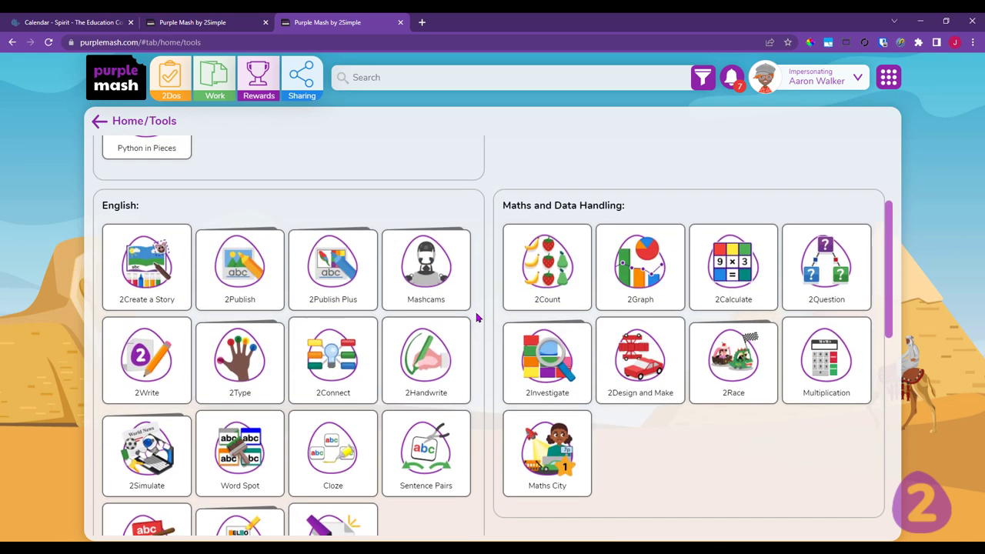
{"action": "mouse_move", "coordinate": [449, 293]}
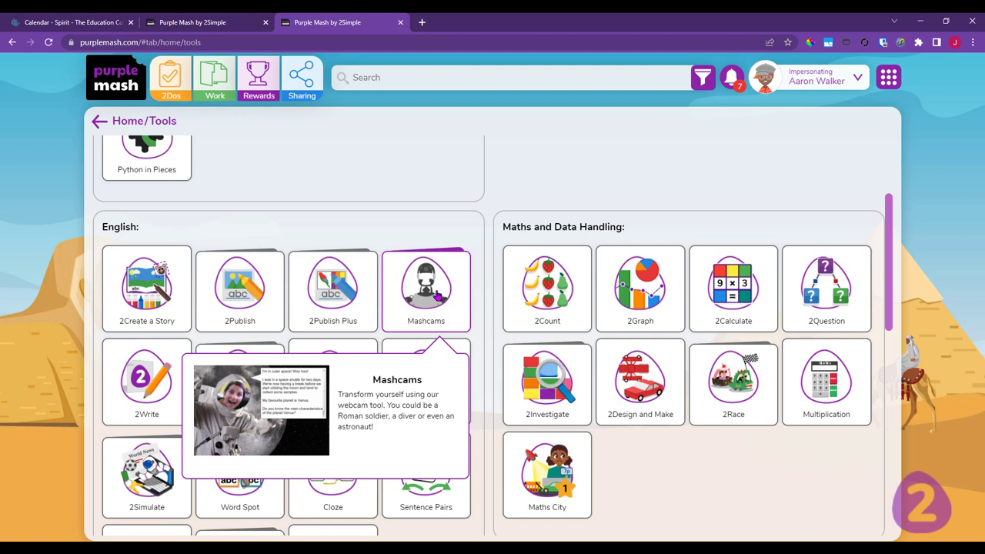
{"action": "scroll", "coordinate": [485, 350], "scroll_direction": "down", "scroll_amount": 6}
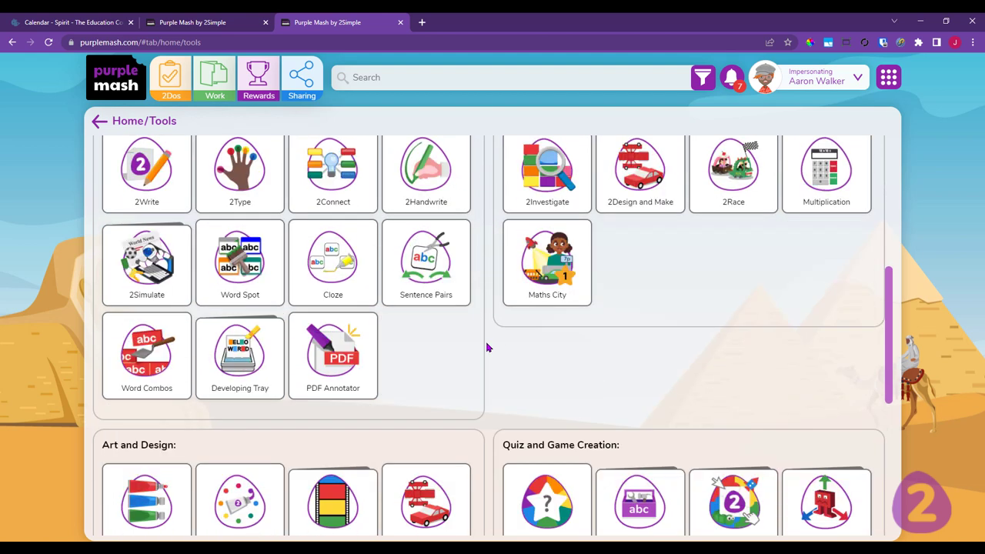
{"action": "scroll", "coordinate": [488, 345], "scroll_direction": "down", "scroll_amount": 2}
{"action": "scroll", "coordinate": [472, 345], "scroll_direction": "up", "scroll_amount": 1}
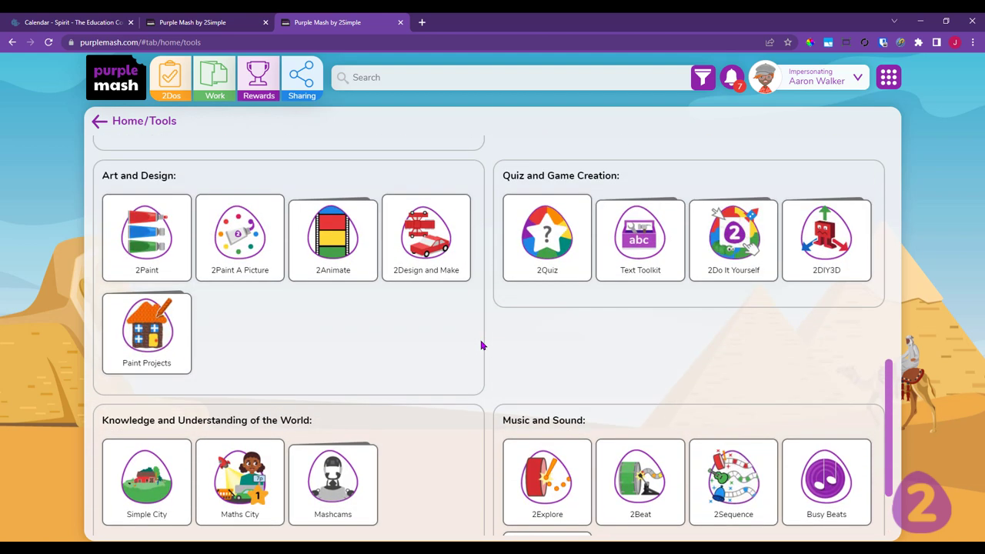
{"action": "left_click", "coordinate": [143, 227]}
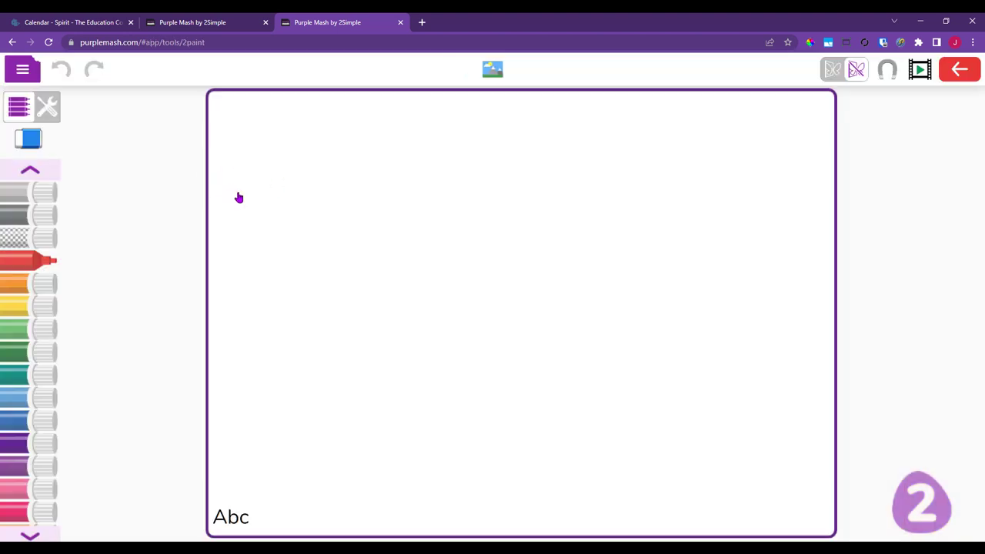
- Draw a large red fish across the canvas with a tail, a dot for the eye and a curved line for the face
{"action": "mouse_move", "coordinate": [281, 185]}
{"action": "left_mouse_down"}
{"action": "mouse_move", "coordinate": [318, 387]}
{"action": "mouse_move", "coordinate": [282, 447]}
{"action": "mouse_move", "coordinate": [417, 317]}
{"action": "mouse_move", "coordinate": [446, 352]}
{"action": "mouse_move", "coordinate": [646, 404]}
{"action": "mouse_move", "coordinate": [749, 275]}
{"action": "mouse_move", "coordinate": [592, 168]}
{"action": "mouse_move", "coordinate": [422, 243]}
{"action": "mouse_move", "coordinate": [355, 197]}
{"action": "mouse_move", "coordinate": [276, 168]}
{"action": "left_mouse_up"}
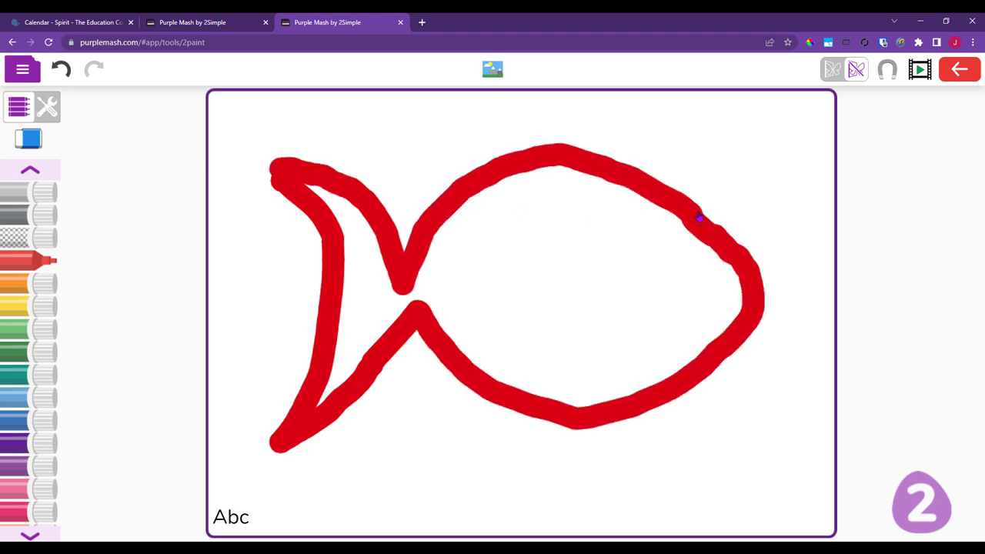
{"action": "left_click", "coordinate": [641, 221]}
{"action": "mouse_move", "coordinate": [604, 276]}
{"action": "left_mouse_down"}
{"action": "mouse_move", "coordinate": [605, 314]}
{"action": "mouse_move", "coordinate": [672, 351]}
{"action": "mouse_move", "coordinate": [716, 345]}
{"action": "left_mouse_up"}
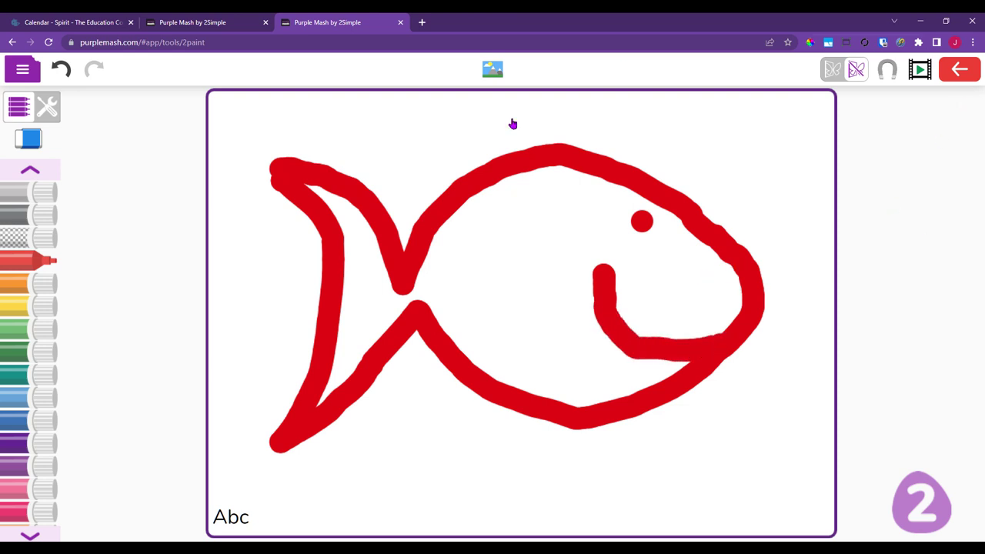
- Start sharing the fish drawing and save it in My Work as "fish"
{"action": "left_click", "coordinate": [27, 69]}
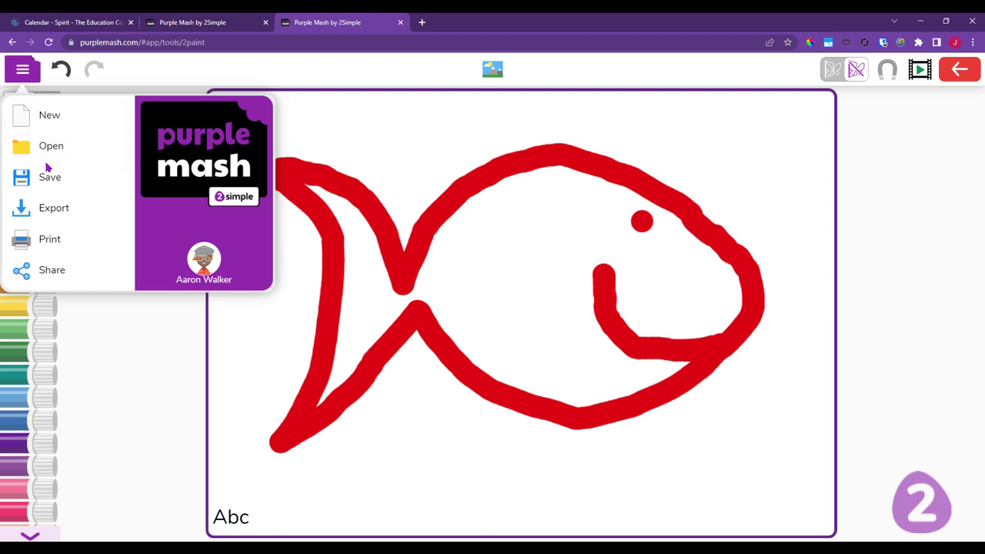
{"action": "left_click", "coordinate": [60, 272]}
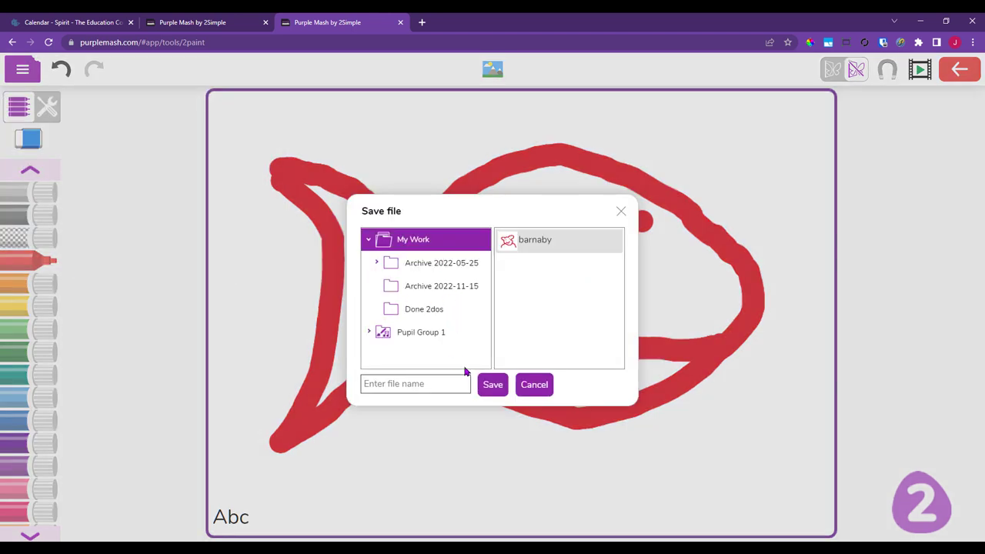
{"action": "type", "text": "fish"}
{"action": "key", "text": "Return"}
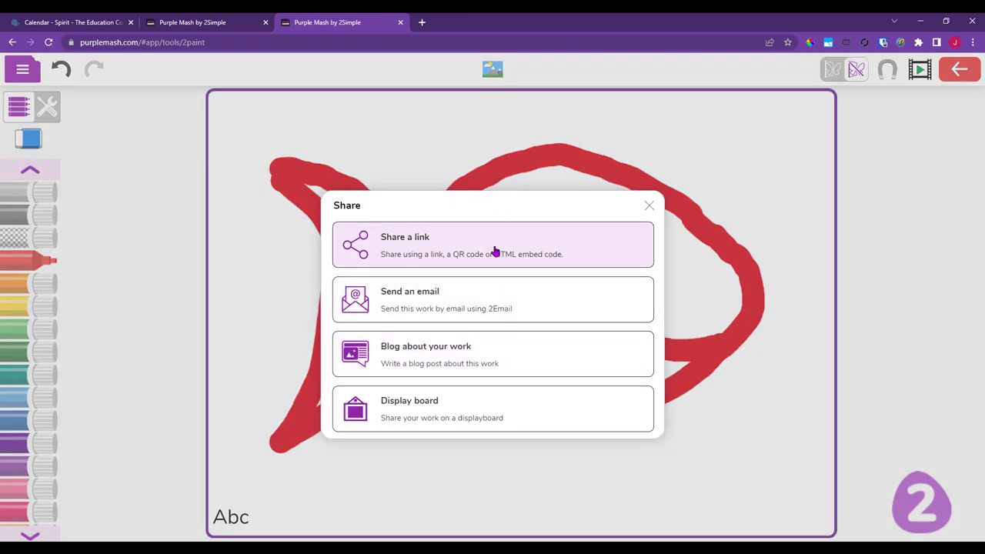
- Share the fish drawing to the display board "Example Board" and dismiss the message
{"action": "left_click", "coordinate": [451, 405]}
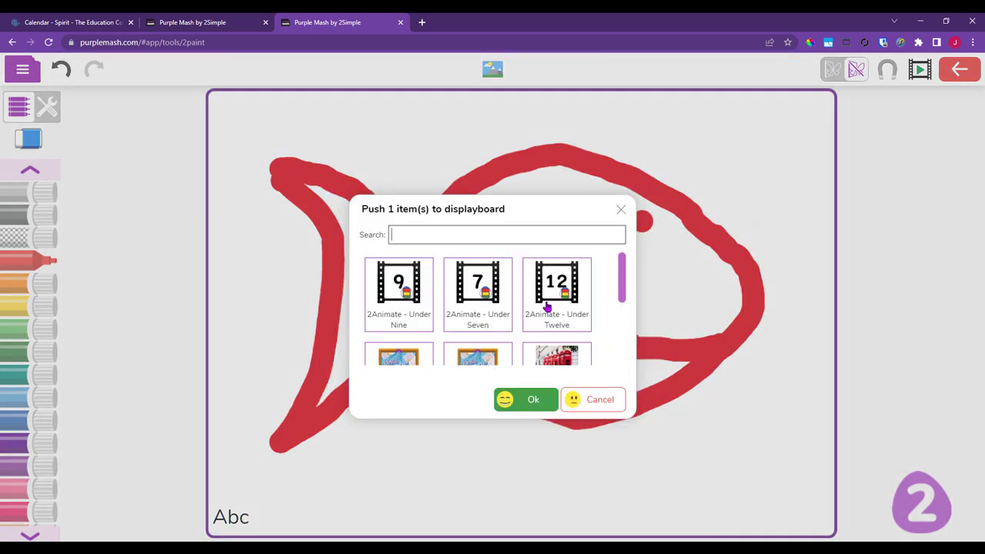
{"action": "scroll", "coordinate": [545, 300], "scroll_direction": "down", "scroll_amount": 3}
{"action": "scroll", "coordinate": [541, 303], "scroll_direction": "up", "scroll_amount": 1}
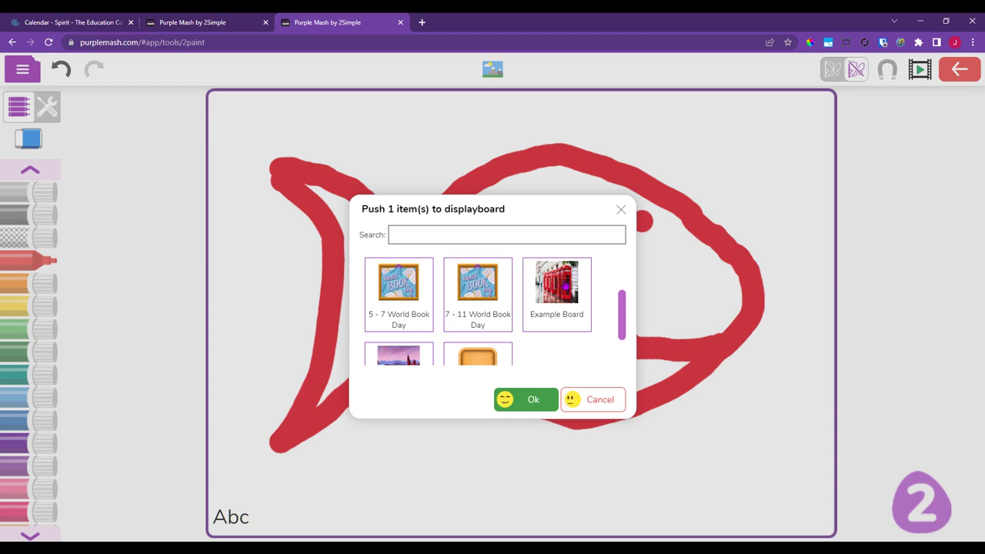
{"action": "left_click", "coordinate": [565, 286]}
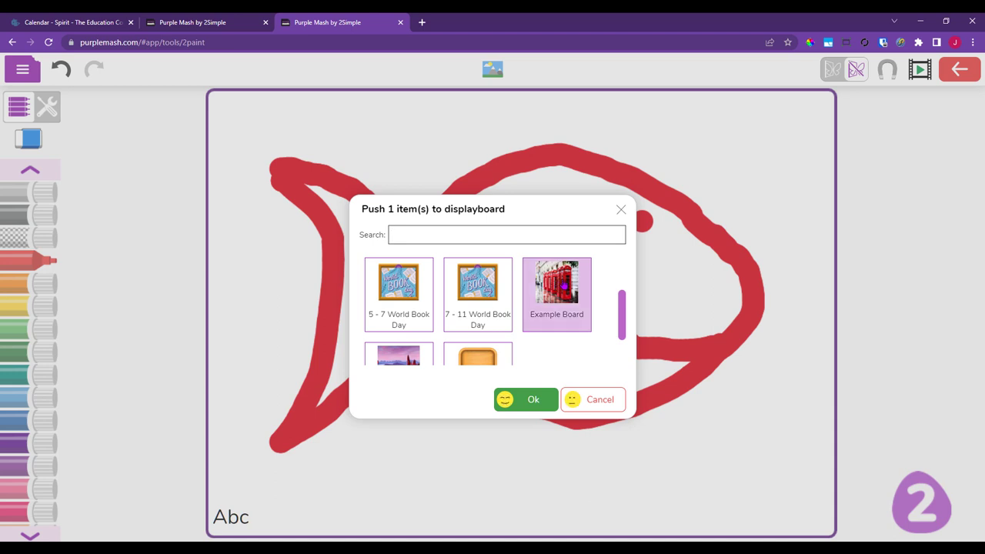
{"action": "left_click", "coordinate": [530, 398]}
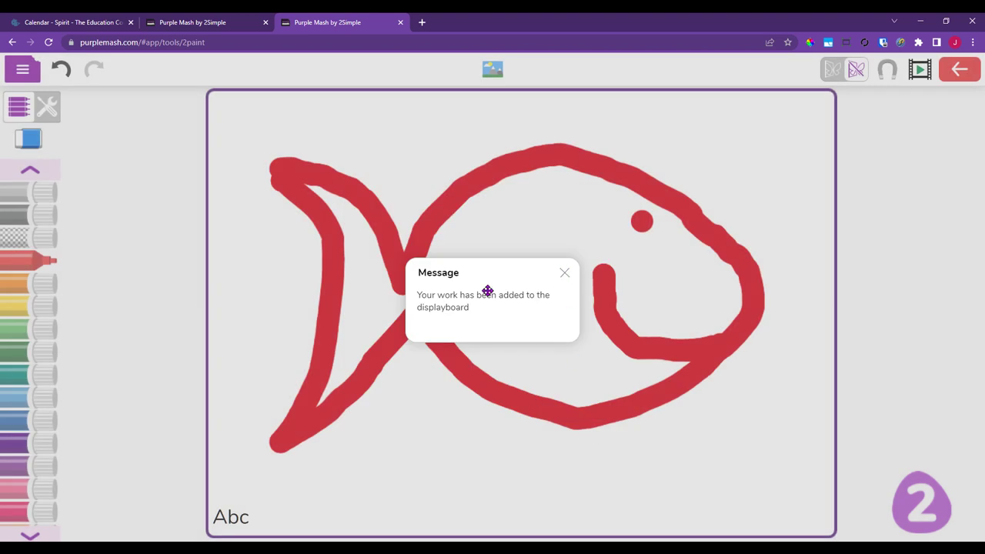
{"action": "left_click", "coordinate": [562, 274]}
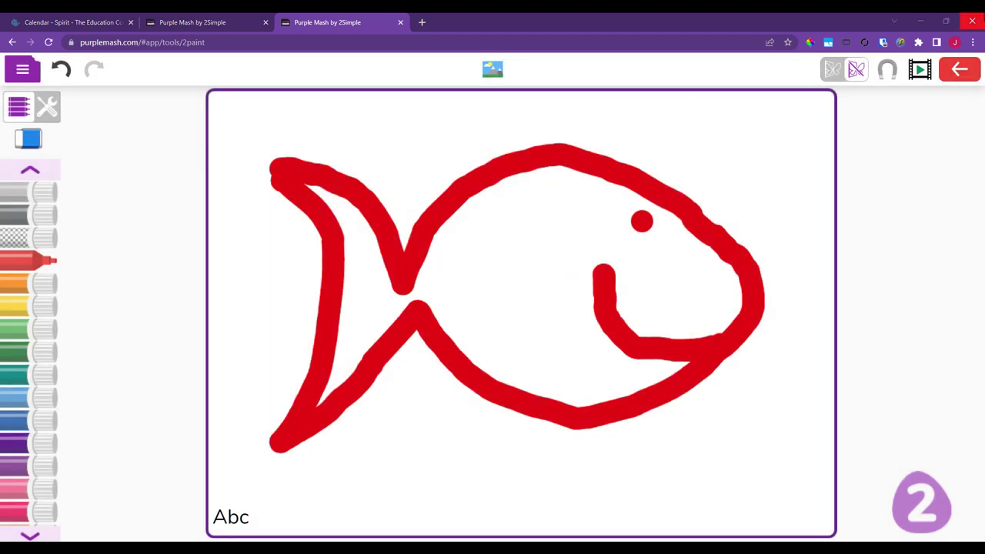
- Exit 2Paint without saving again and open the pupil's My Work folder
{"action": "left_click", "coordinate": [967, 71]}
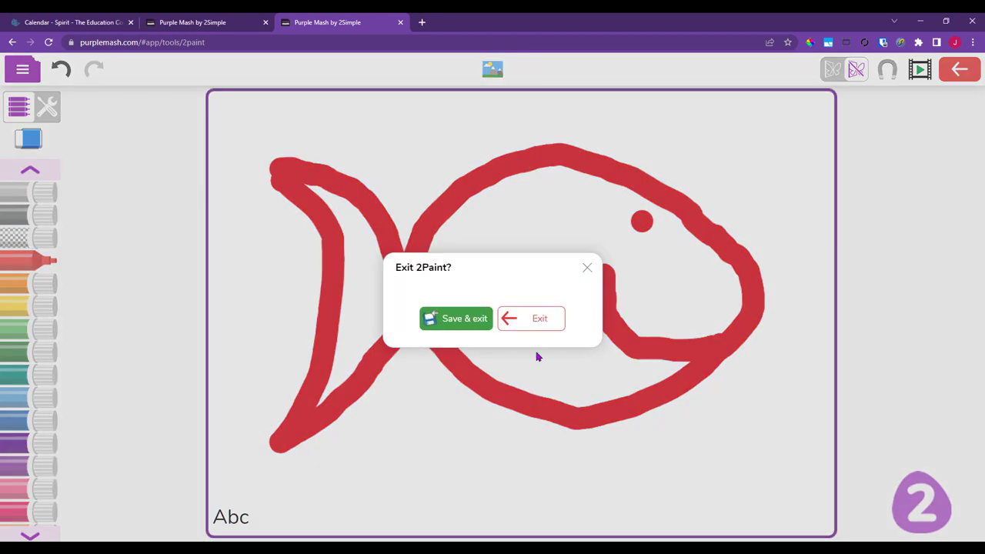
{"action": "left_click", "coordinate": [535, 319]}
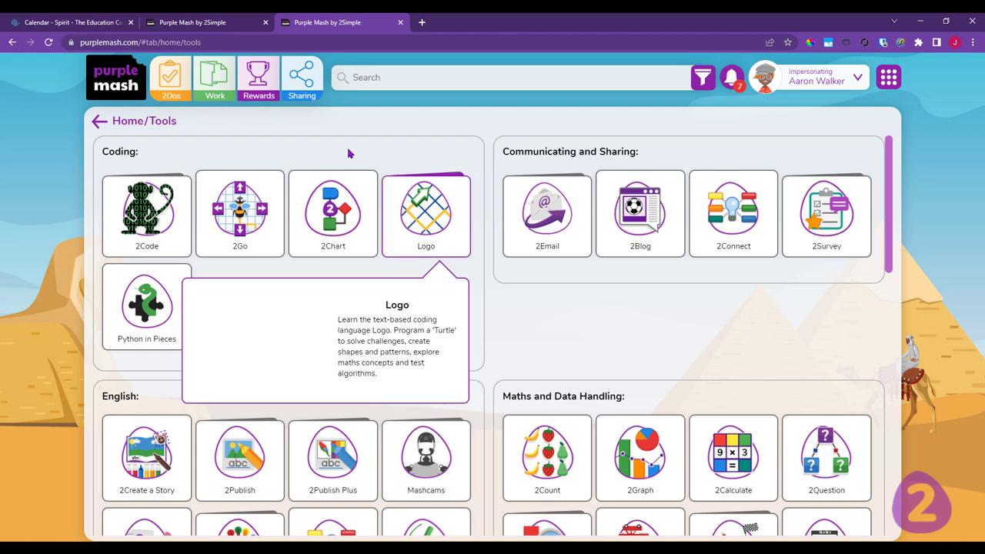
{"action": "left_click", "coordinate": [215, 79]}
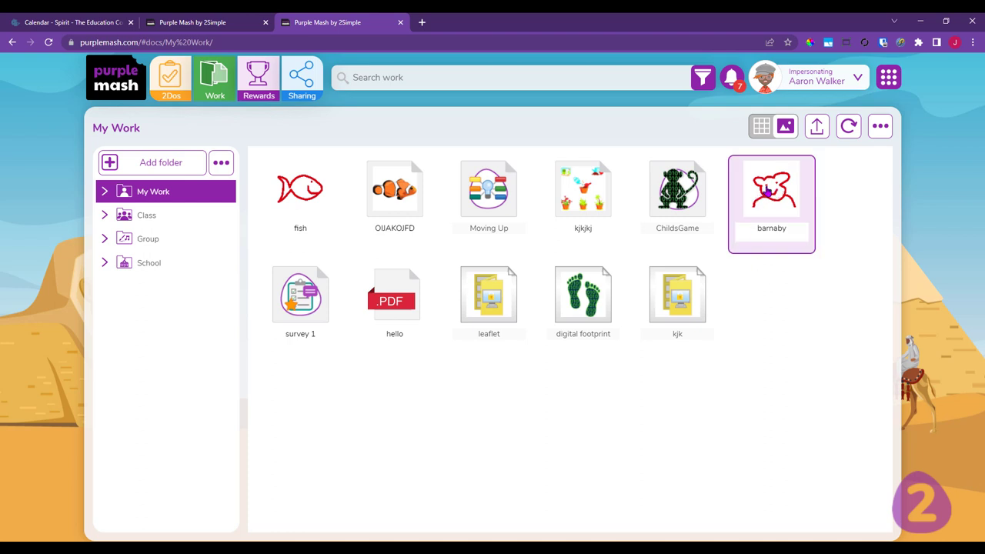
- Push the selected "barnaby" file to the display board "Example Board" and dismiss the message
{"action": "left_click", "coordinate": [882, 126]}
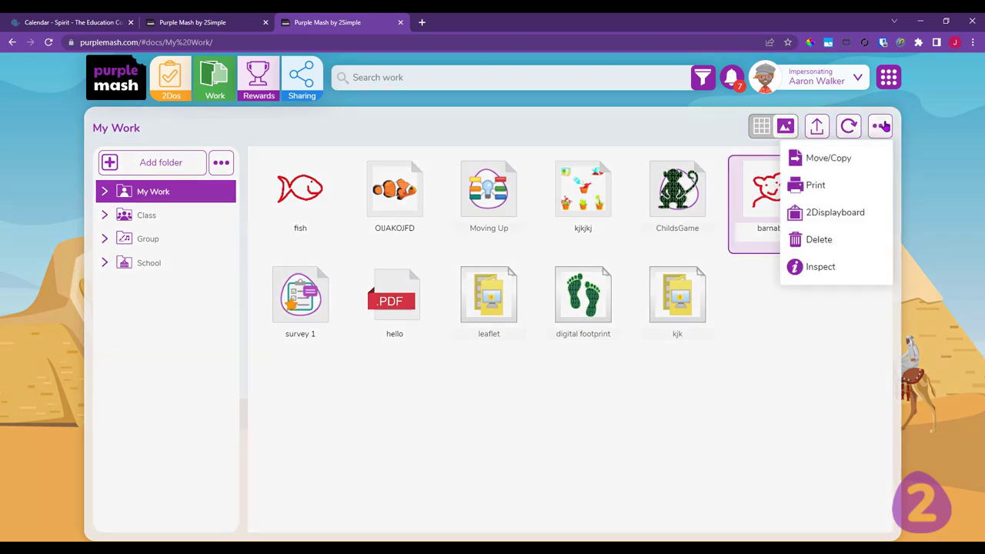
{"action": "left_click", "coordinate": [858, 214]}
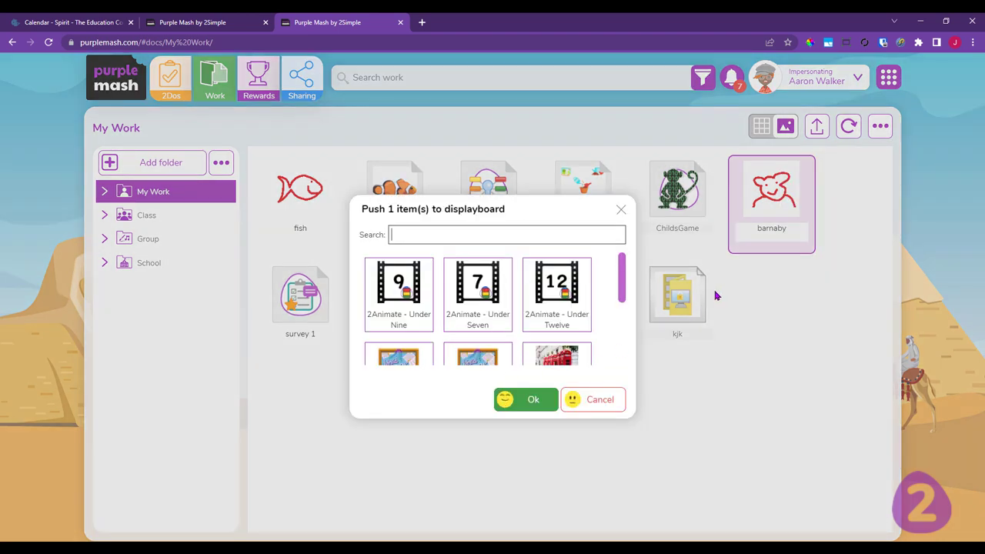
{"action": "scroll", "coordinate": [550, 323], "scroll_direction": "down", "scroll_amount": 1}
{"action": "scroll", "coordinate": [550, 324], "scroll_direction": "down", "scroll_amount": 1}
{"action": "left_click", "coordinate": [554, 277]}
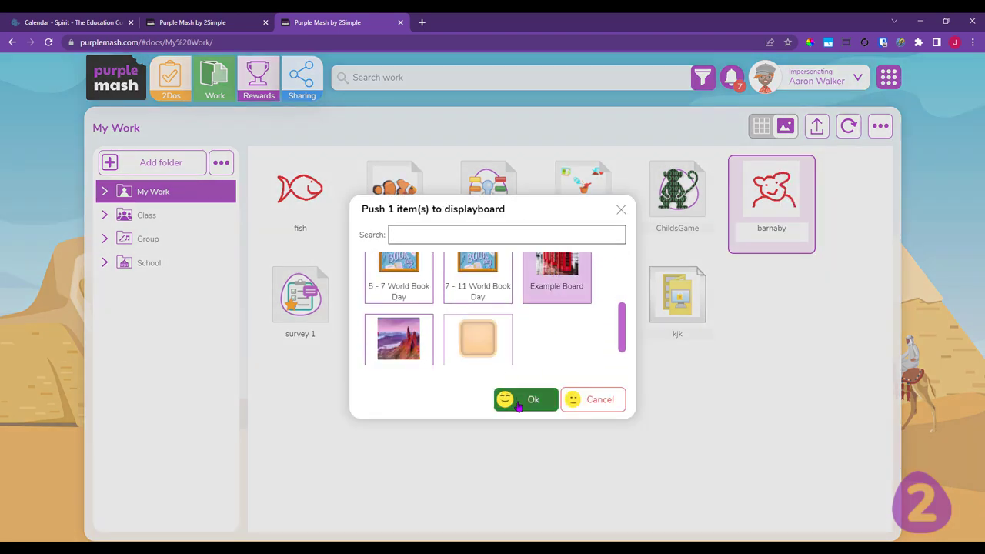
{"action": "left_click", "coordinate": [533, 399]}
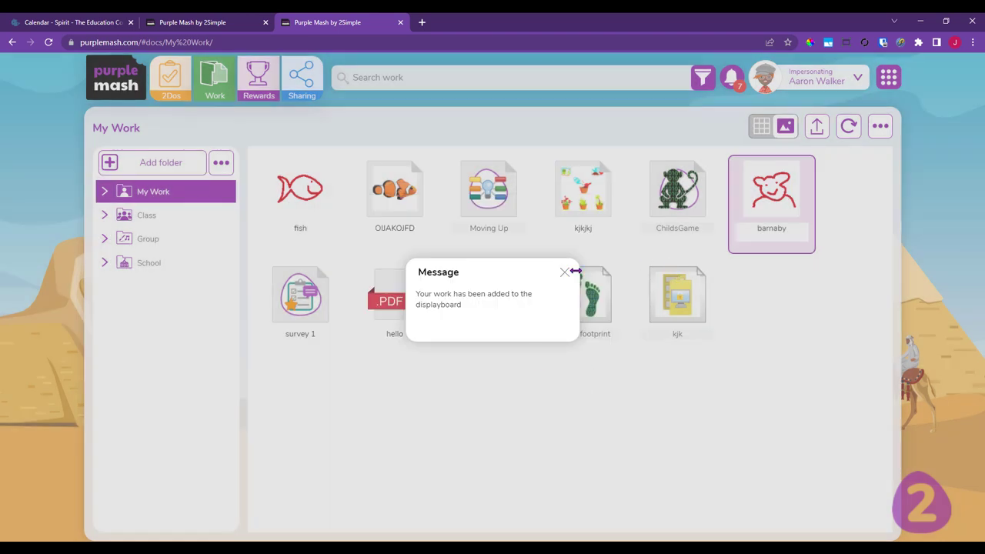
{"action": "left_click", "coordinate": [564, 273]}
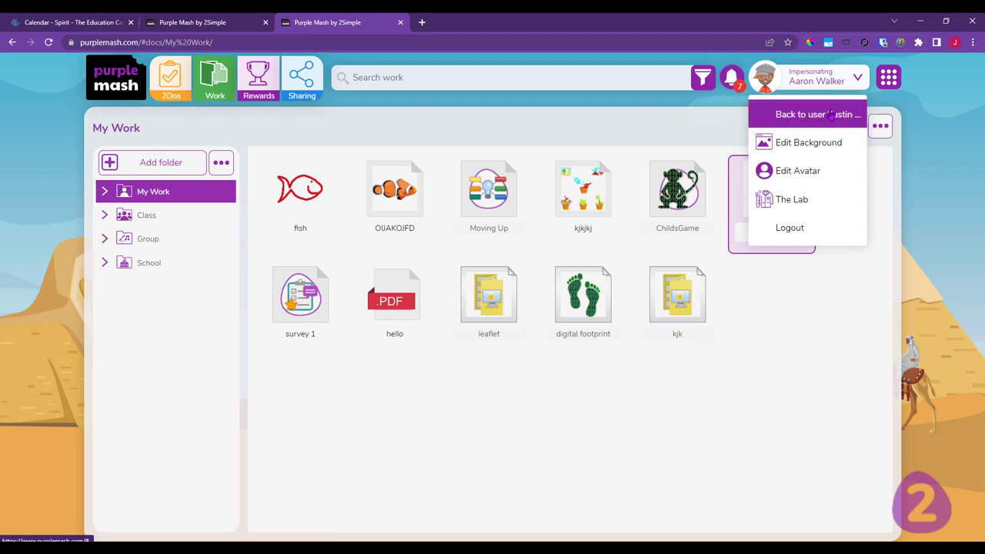
- Return to the teacher's account and go to the items awaiting approval in "Example Board" from the alerts
{"action": "left_click", "coordinate": [825, 118]}
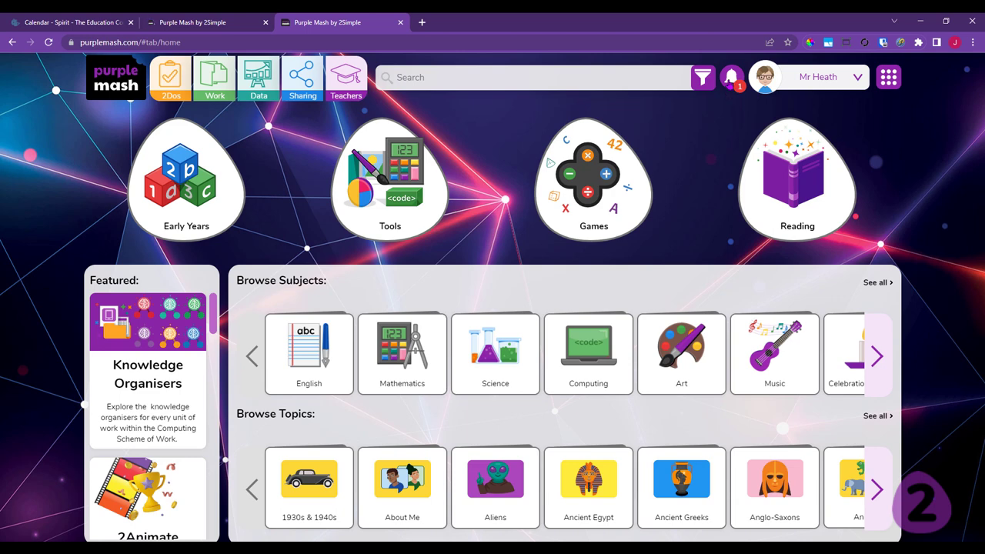
{"action": "left_click", "coordinate": [731, 77]}
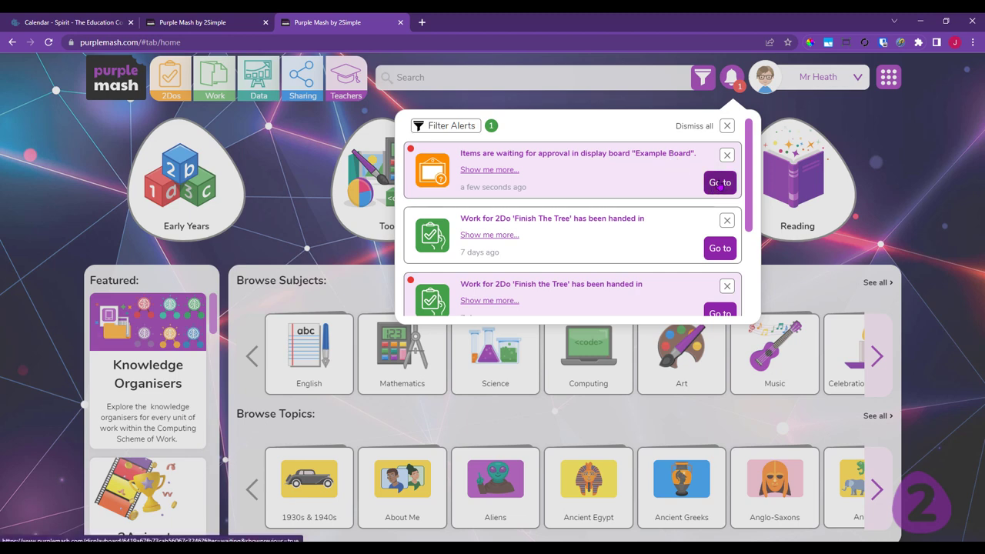
{"action": "left_click", "coordinate": [719, 184]}
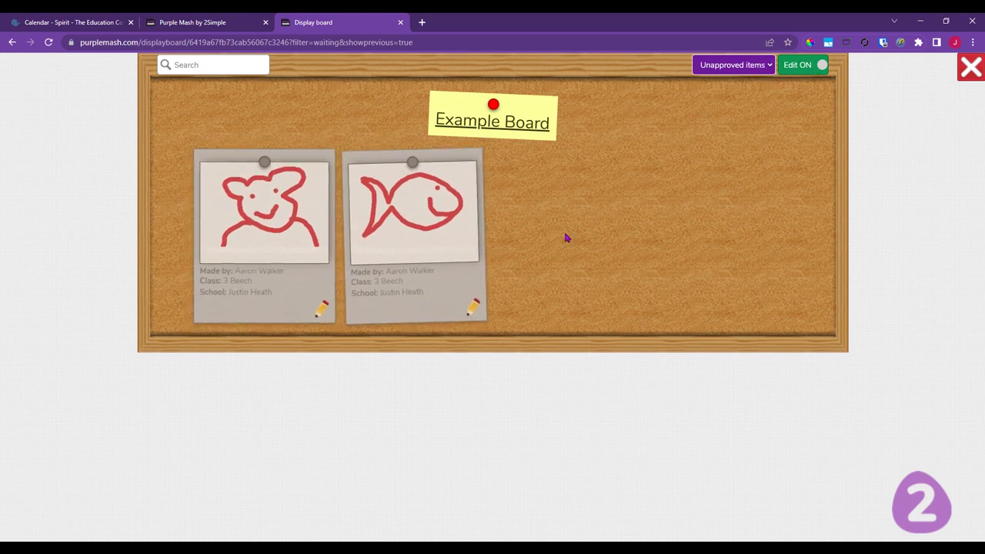
- Approve both pending drawings, the bear and the fish, on the display board
{"action": "left_click", "coordinate": [259, 289]}
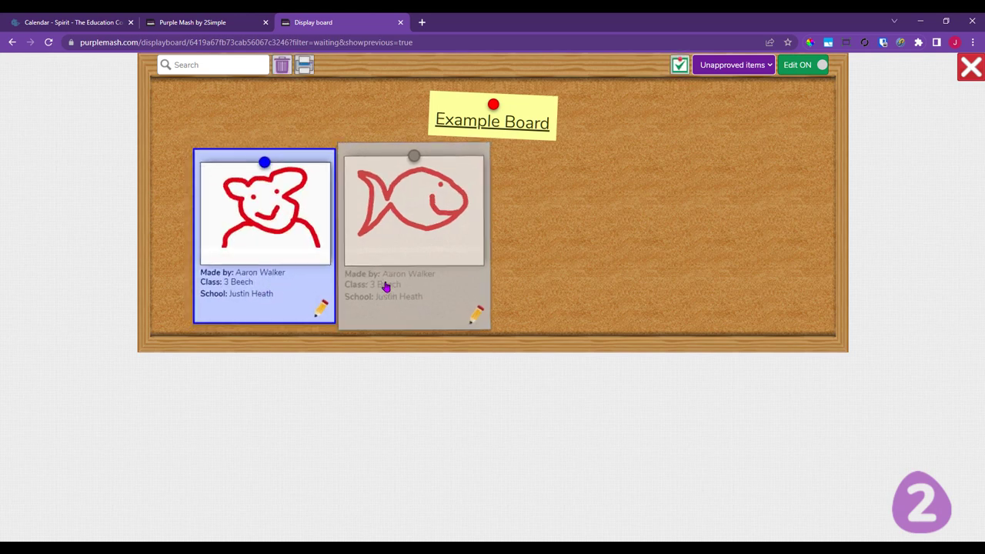
{"action": "left_click", "coordinate": [428, 290]}
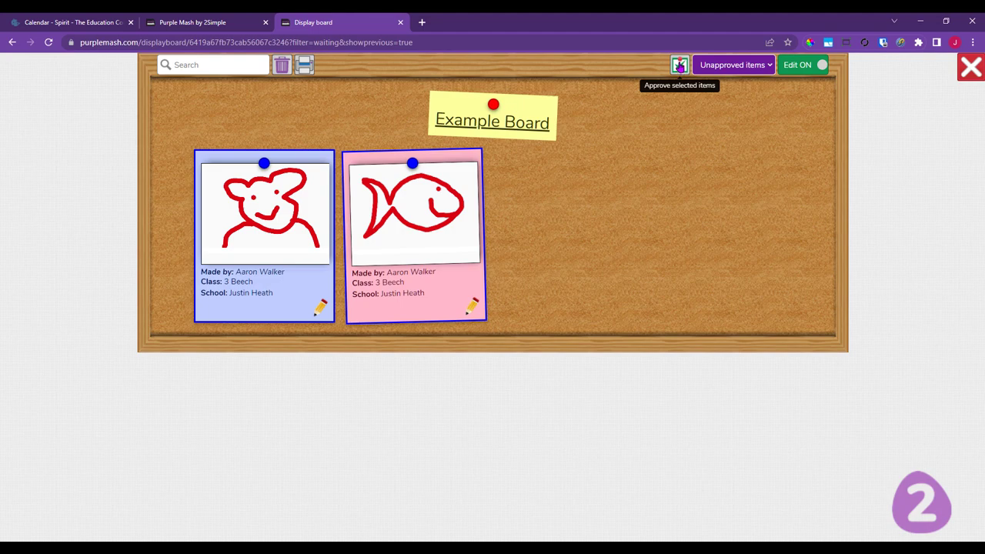
{"action": "left_click", "coordinate": [679, 67]}
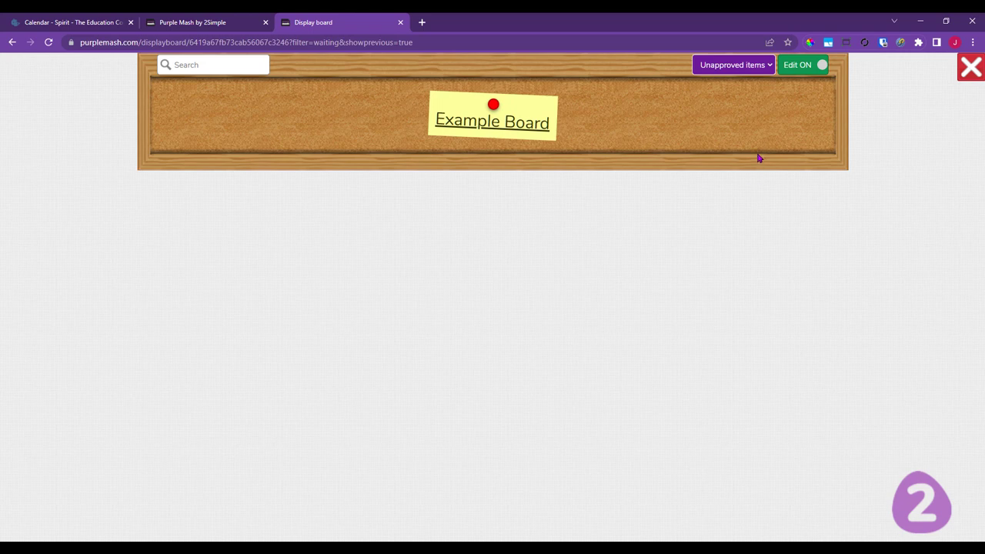
- Show the approved items on the display board and turn editing off
{"action": "left_click", "coordinate": [764, 69]}
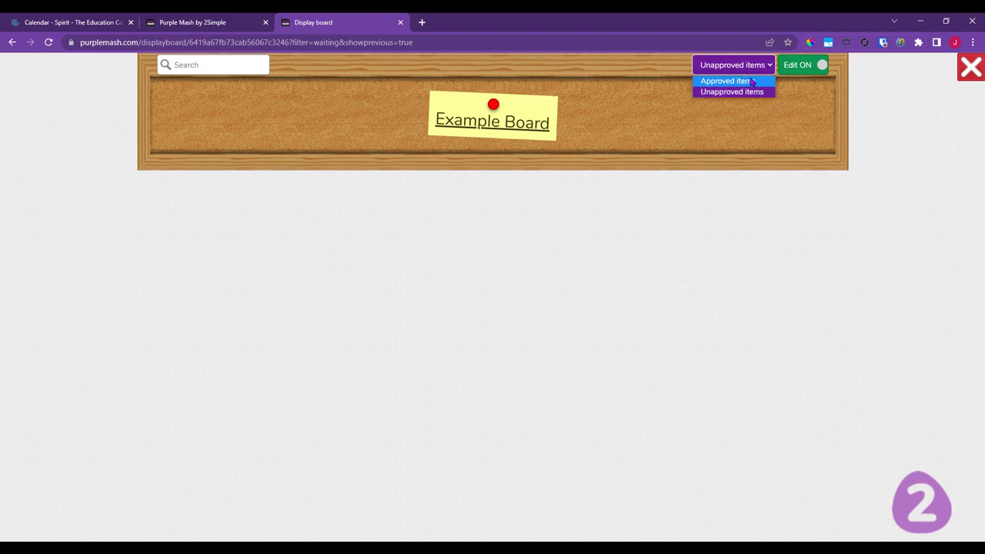
{"action": "left_click", "coordinate": [751, 81]}
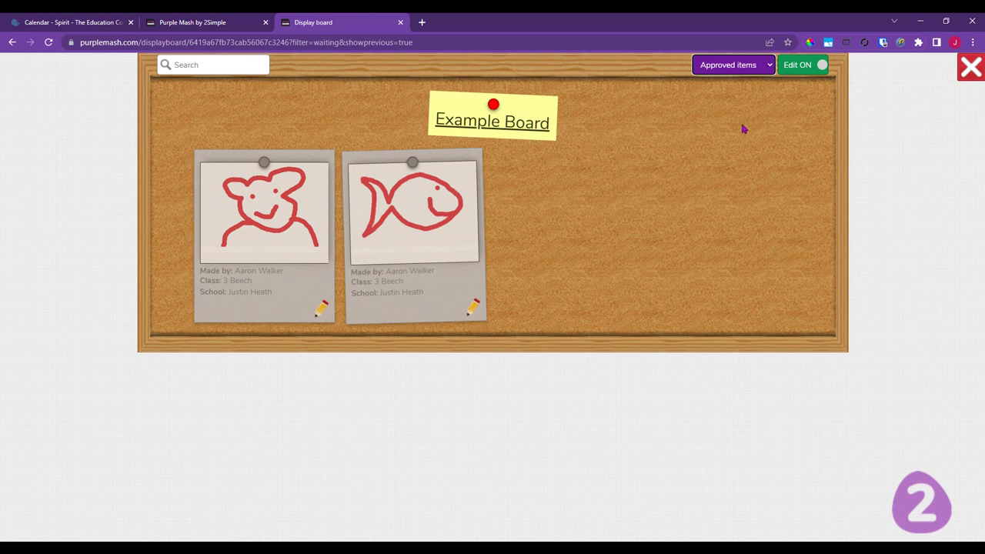
{"action": "left_click", "coordinate": [805, 67]}
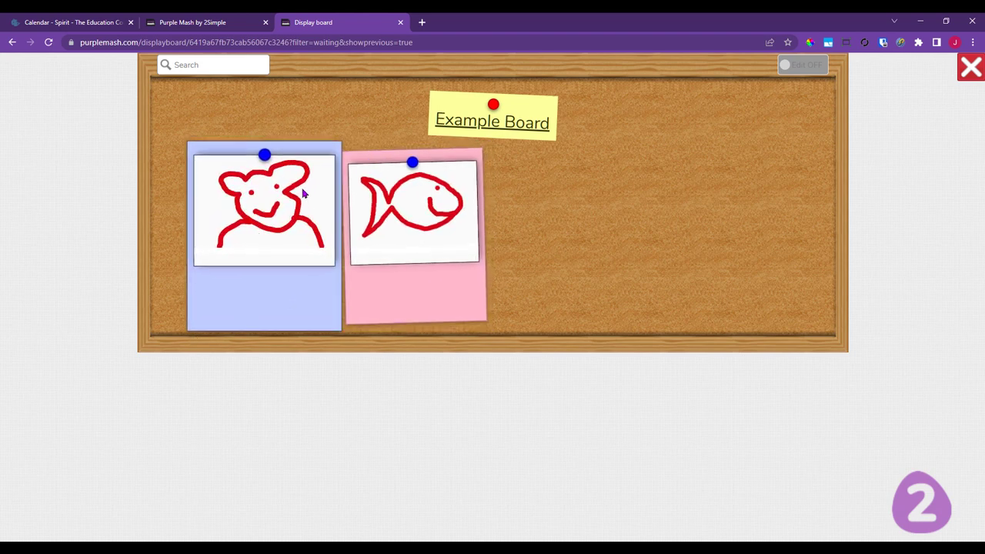
- Preview the bear drawing from the board, check its file options and close the preview
{"action": "left_click", "coordinate": [267, 204]}
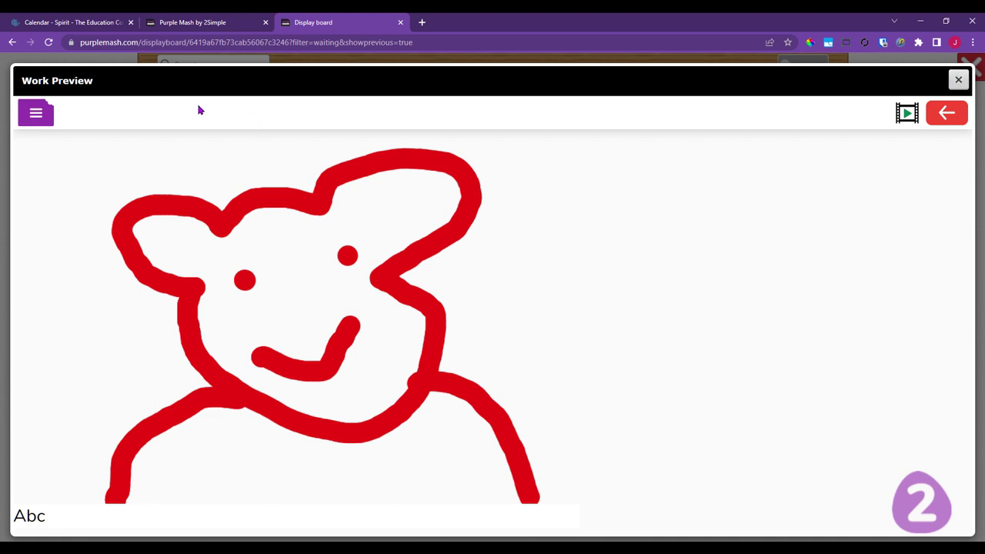
{"action": "left_click", "coordinate": [34, 116]}
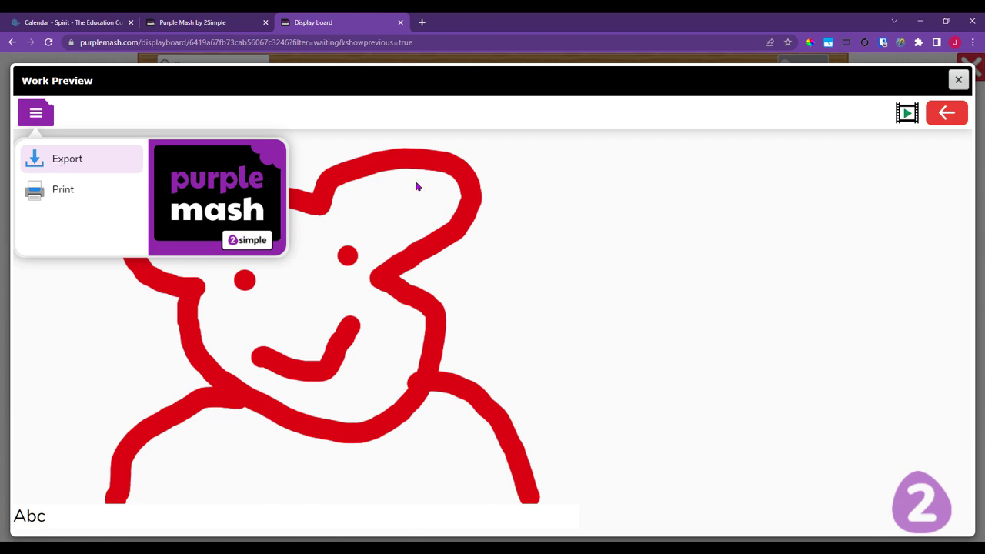
{"action": "left_click", "coordinate": [957, 79]}
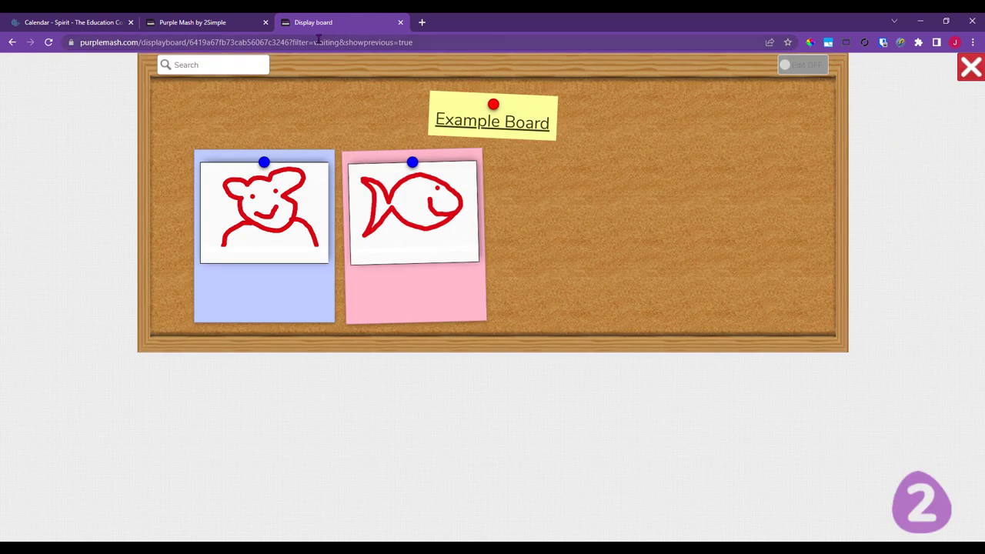
- Close the display board and reopen "Example Board" from the school display boards in Sharing
{"action": "left_click", "coordinate": [229, 69]}
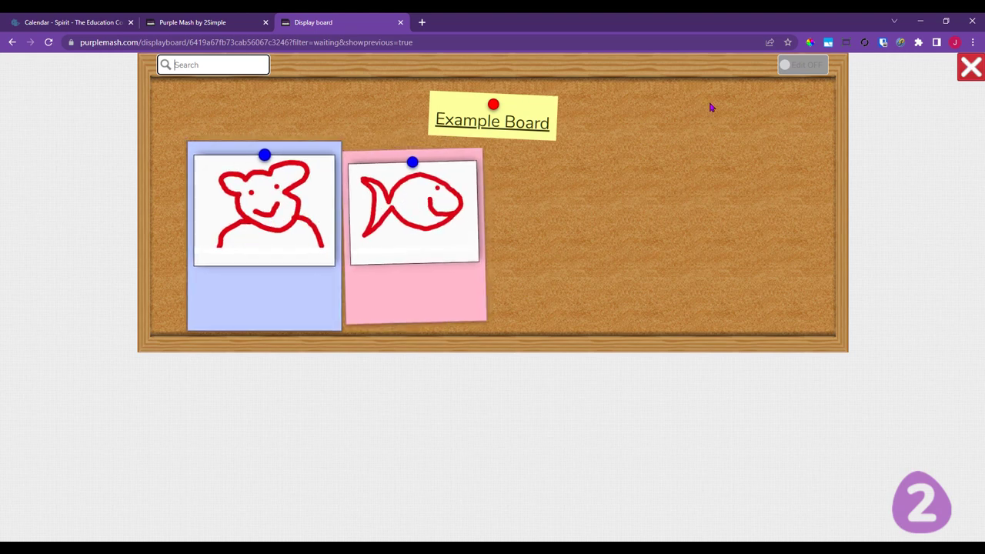
{"action": "left_click", "coordinate": [972, 69]}
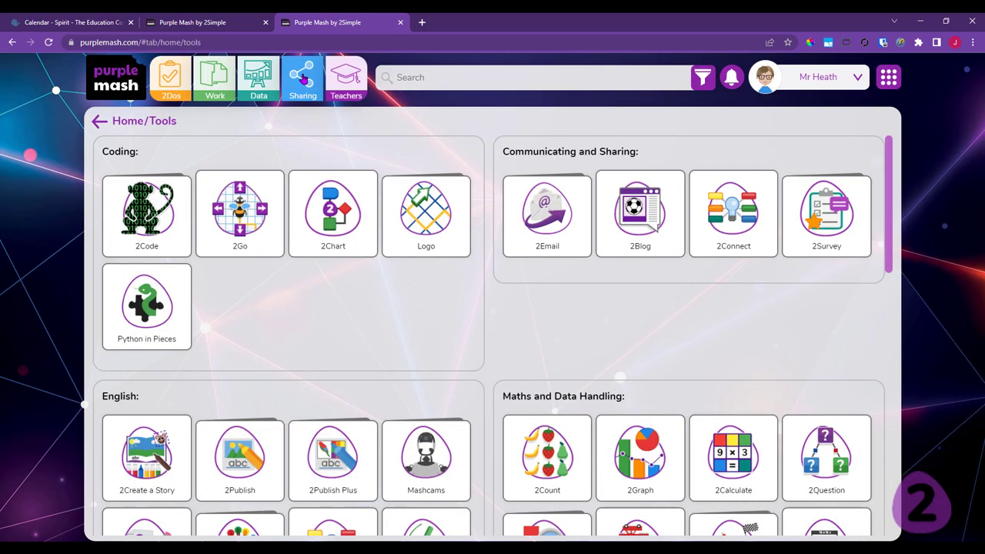
{"action": "left_click", "coordinate": [303, 79]}
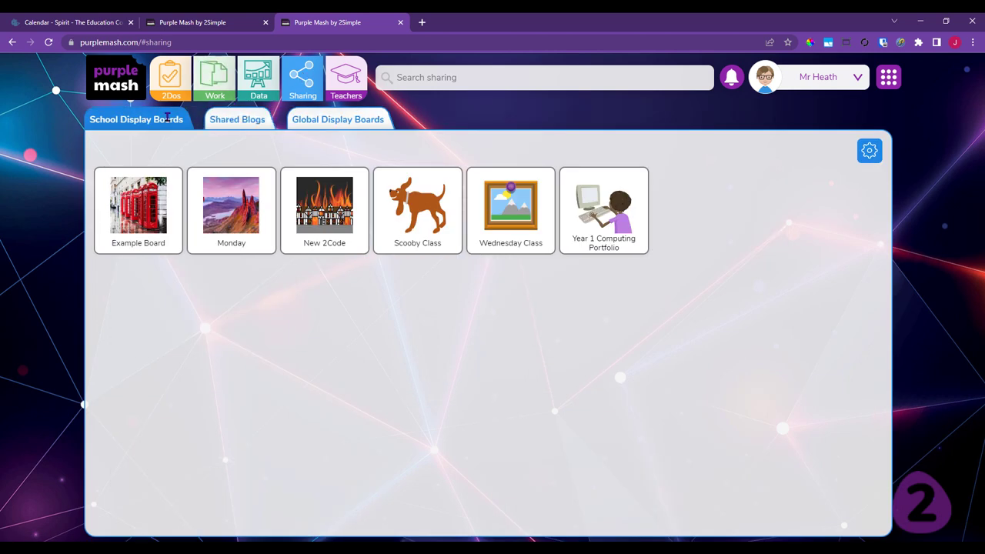
{"action": "left_click", "coordinate": [132, 202]}
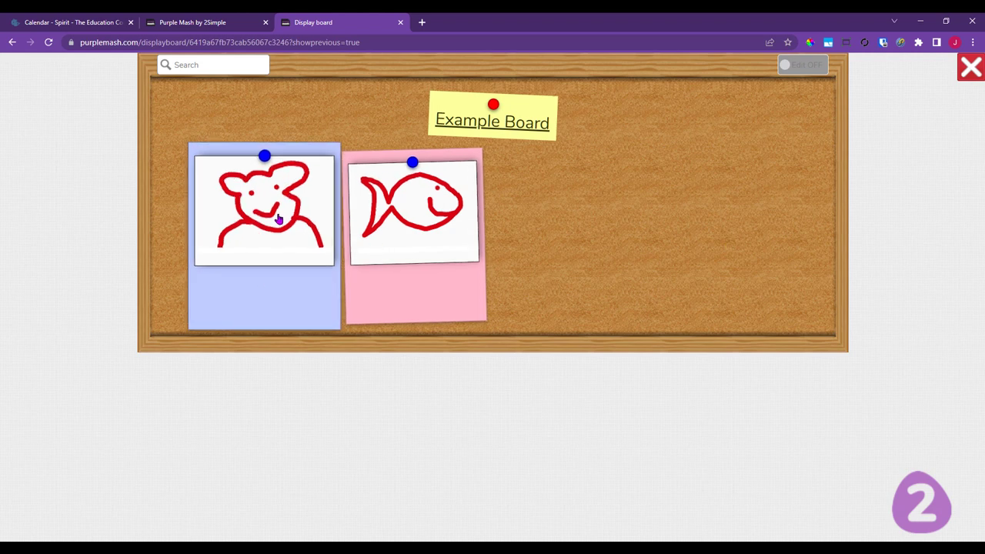
- Turn editing on and unapprove the bear drawing on the board
{"action": "left_click", "coordinate": [806, 66]}
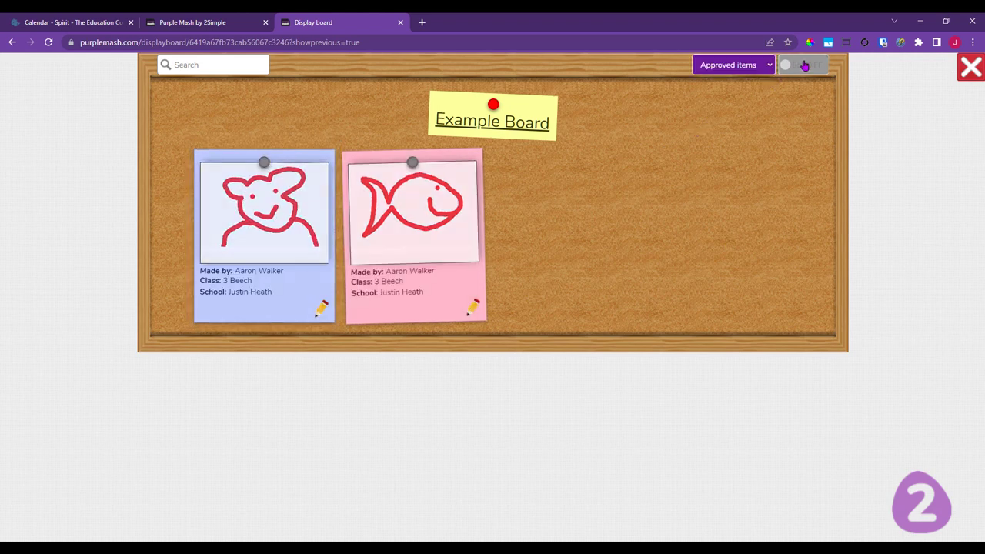
{"action": "left_click", "coordinate": [250, 281]}
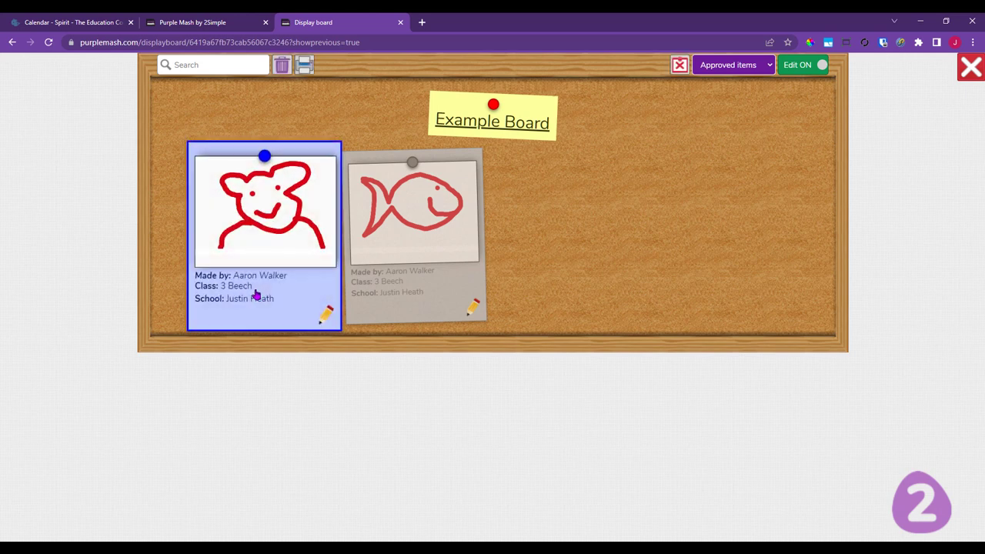
{"action": "left_click", "coordinate": [679, 66]}
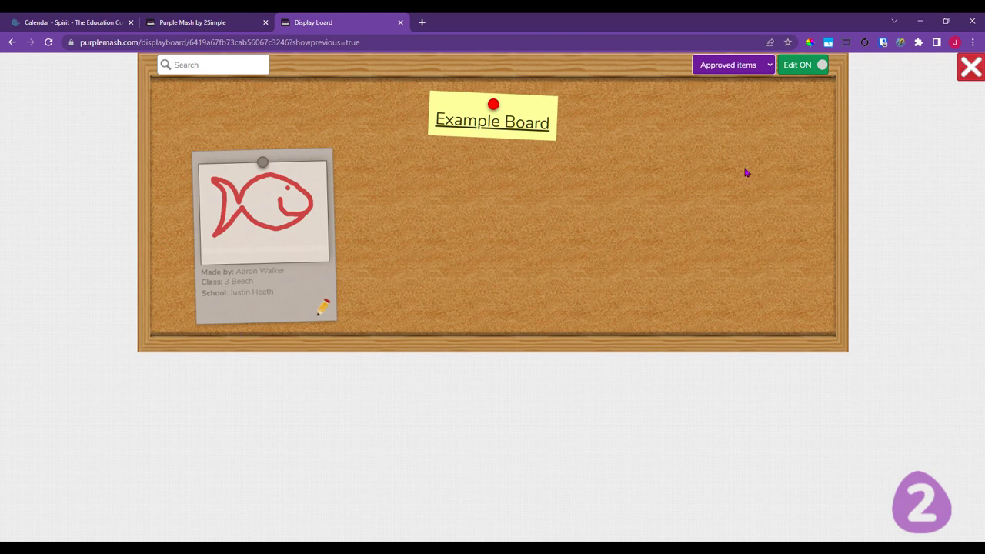
- Show the board's unapproved items and delete the bear drawing from the board
{"action": "left_click", "coordinate": [757, 68]}
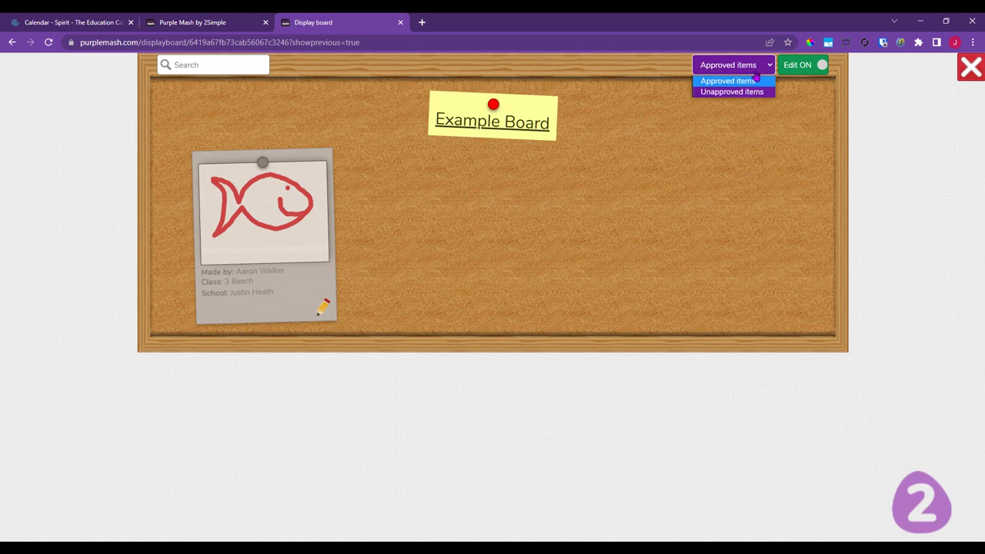
{"action": "left_click", "coordinate": [750, 93]}
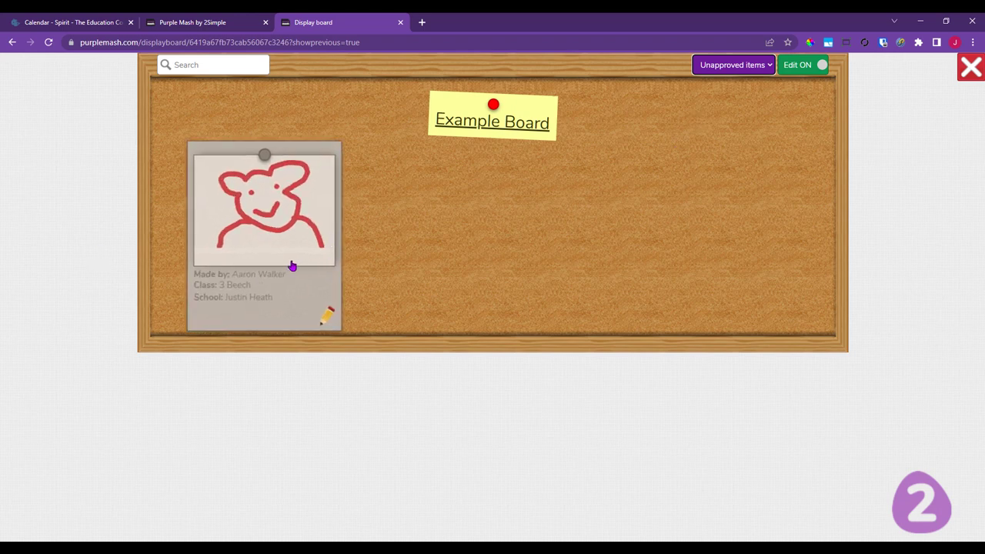
{"action": "left_click", "coordinate": [266, 300]}
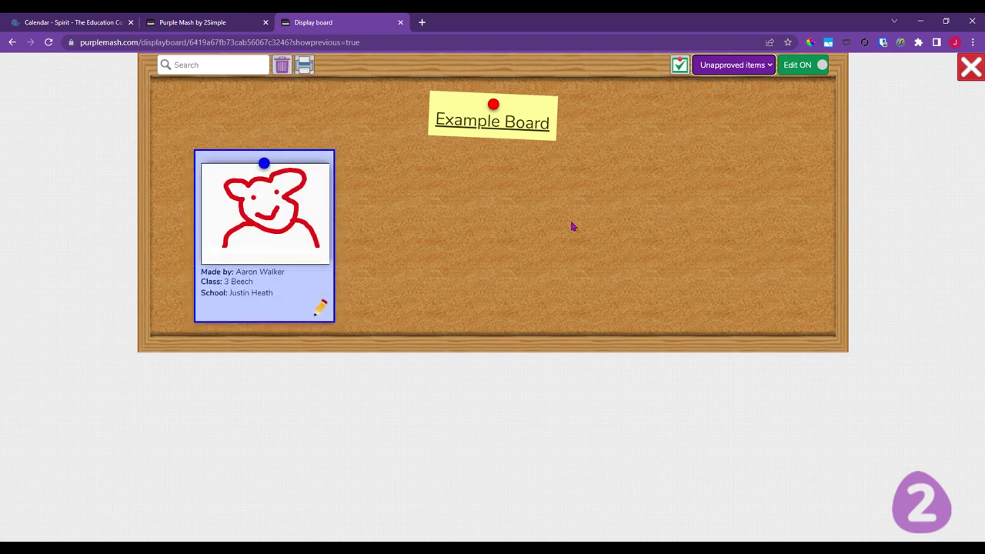
{"action": "left_click", "coordinate": [423, 244]}
{"action": "left_click", "coordinate": [278, 227]}
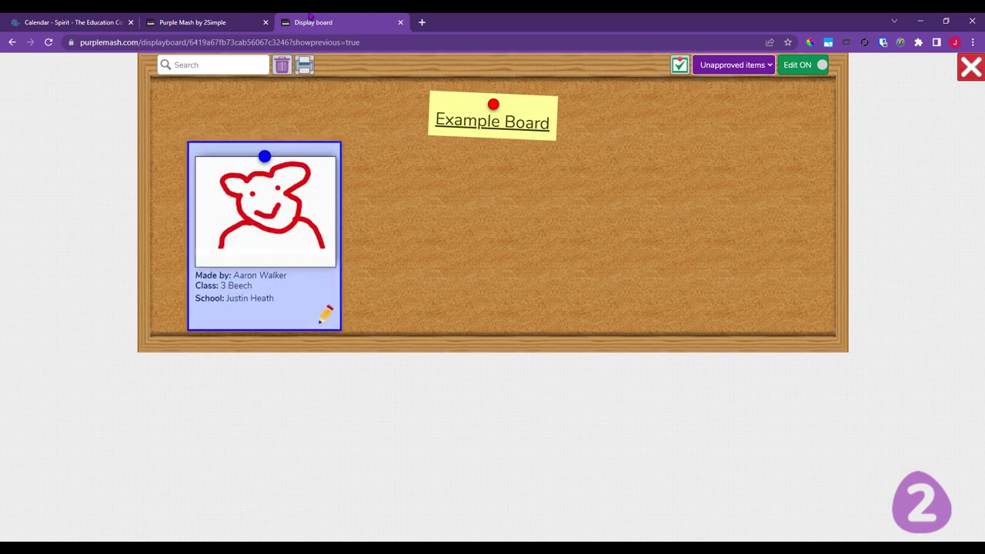
{"action": "left_click", "coordinate": [280, 67]}
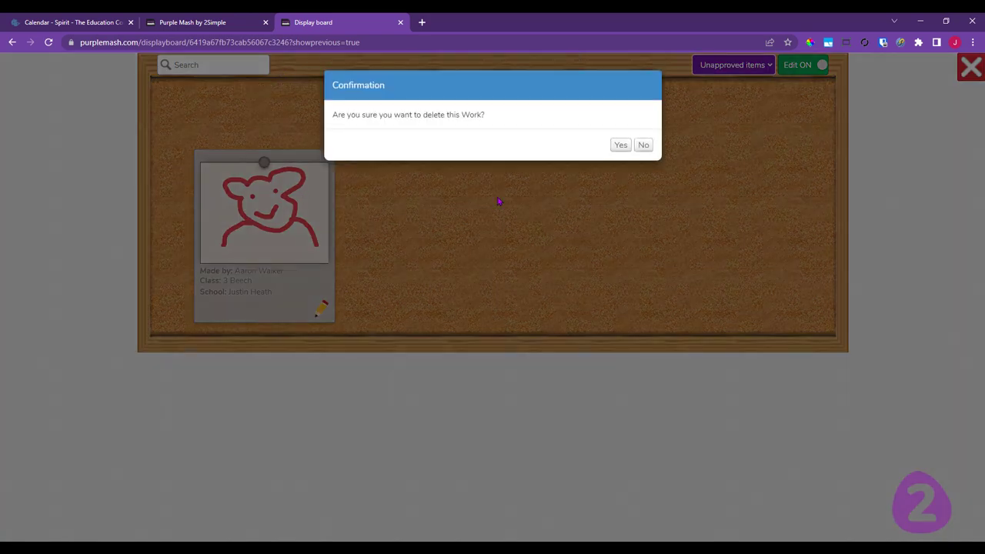
{"action": "left_click", "coordinate": [622, 146]}
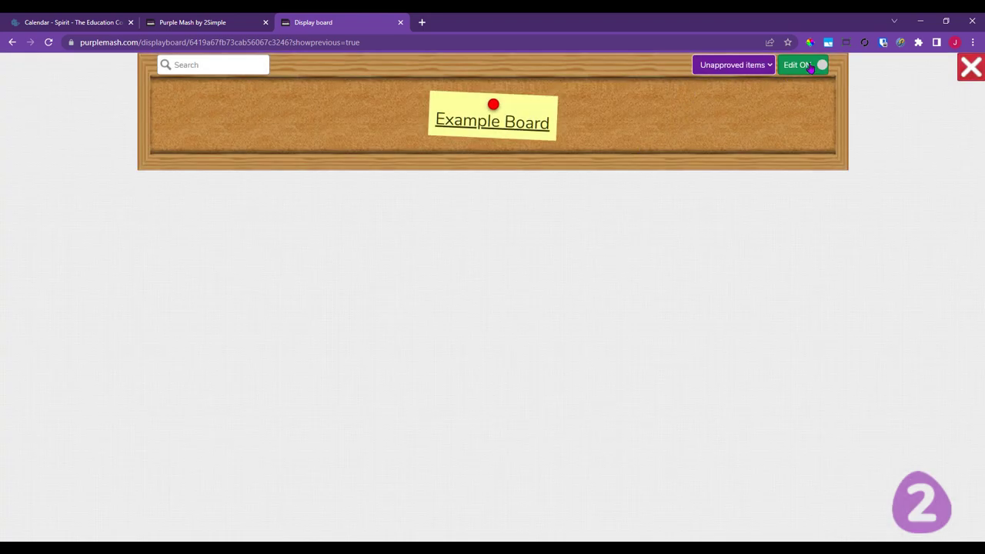
- Close the display board and open the Portfolio folder under Staff in the Work area
{"action": "left_click", "coordinate": [971, 67]}
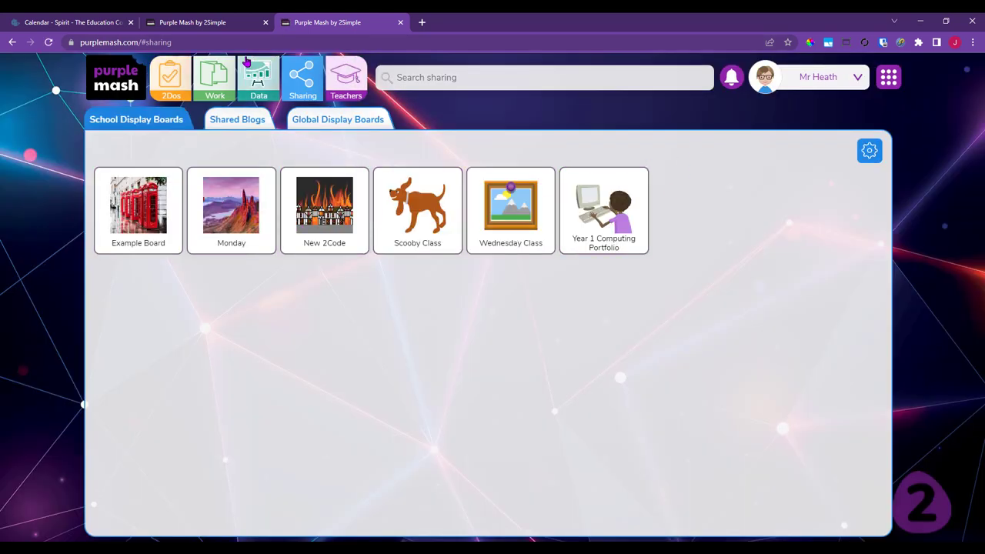
{"action": "left_click", "coordinate": [208, 83]}
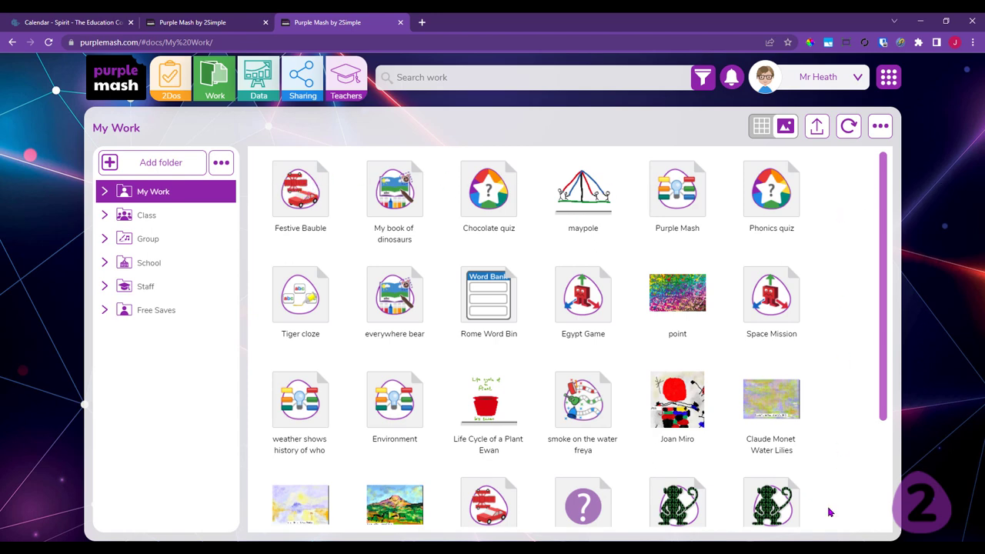
{"action": "left_click", "coordinate": [104, 218]}
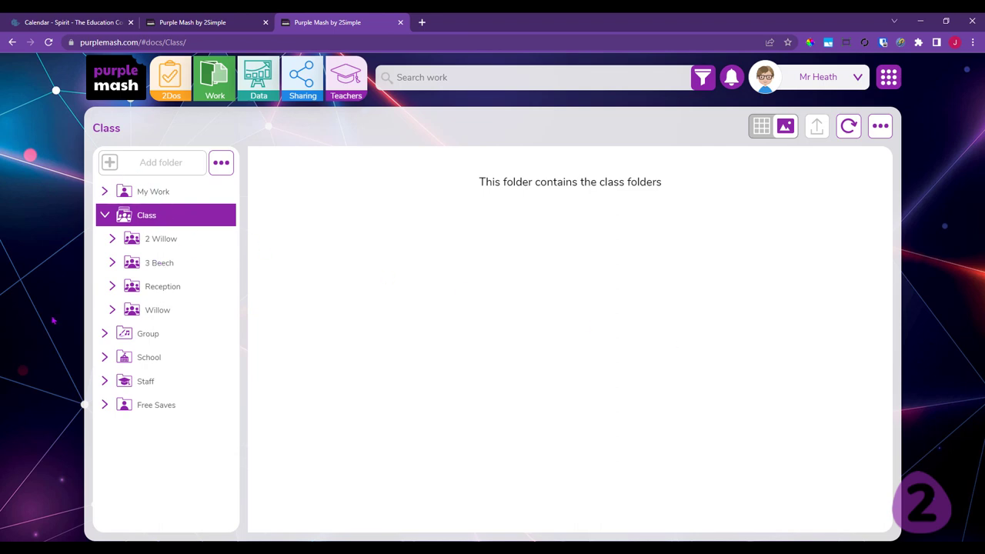
{"action": "left_click", "coordinate": [104, 382]}
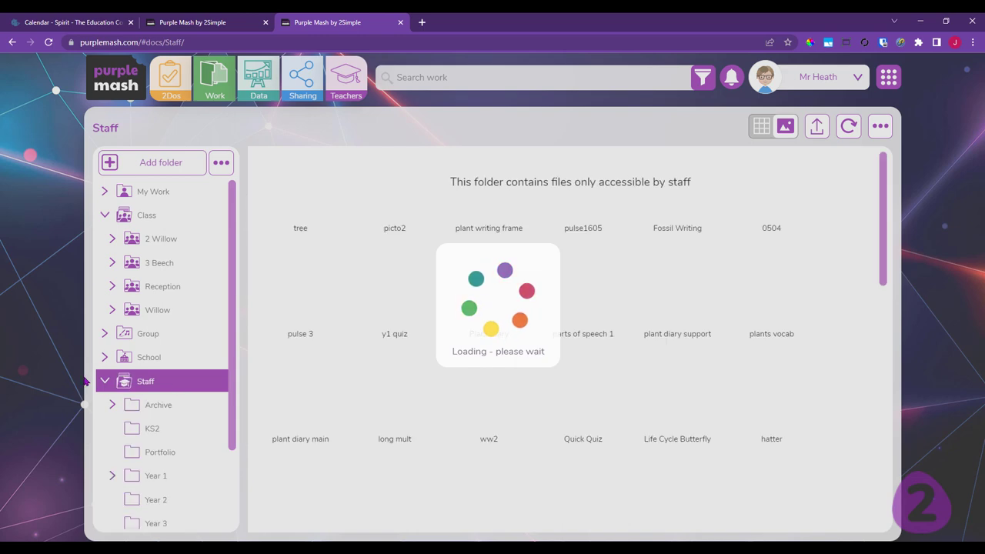
{"action": "scroll", "coordinate": [228, 377], "scroll_direction": "down", "scroll_amount": 1}
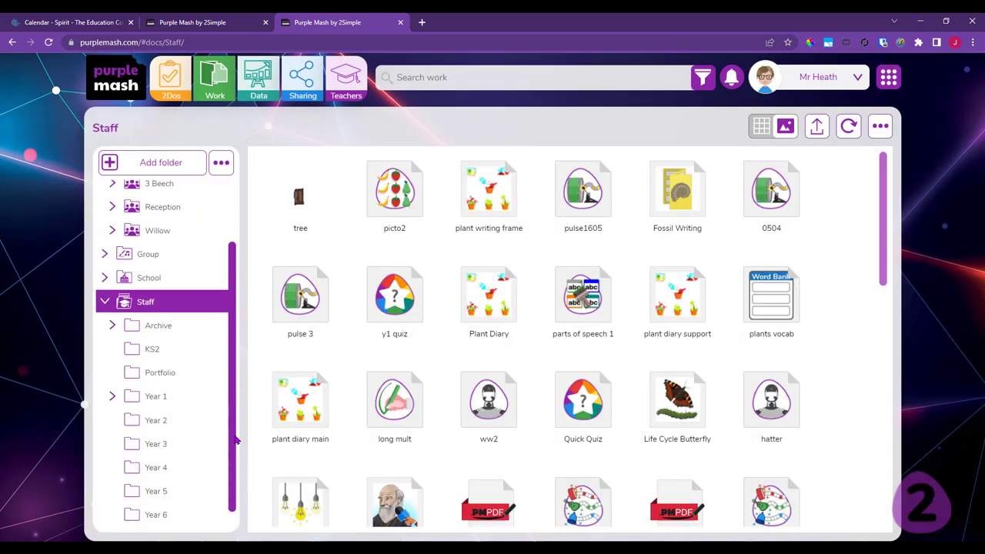
{"action": "left_click", "coordinate": [158, 380]}
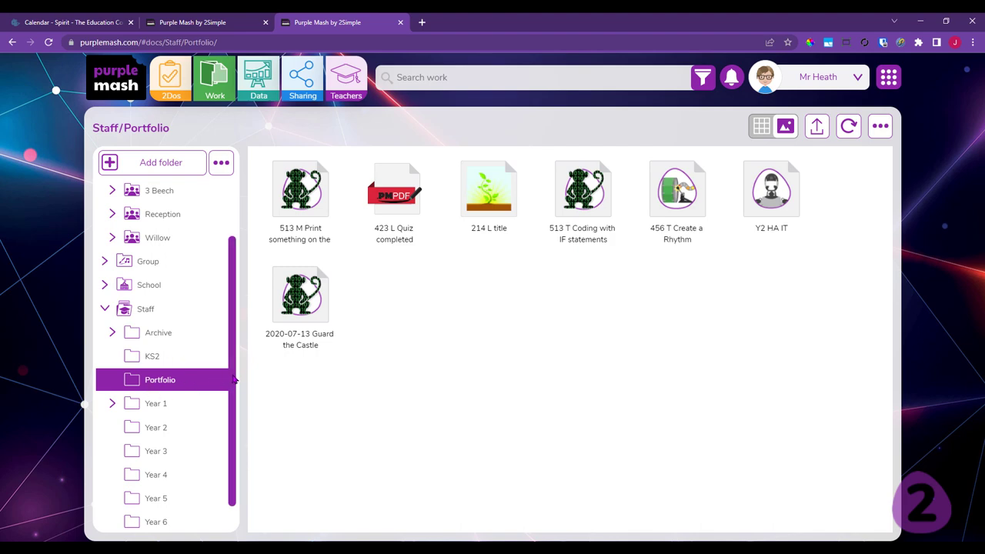
- In My Work, select the files Festive Bauble, Claude Monet Water Lilies, Life Cycle of a Plant, Joan Miro and Tutankhamun together
{"action": "scroll", "coordinate": [229, 377], "scroll_direction": "up", "scroll_amount": 1}
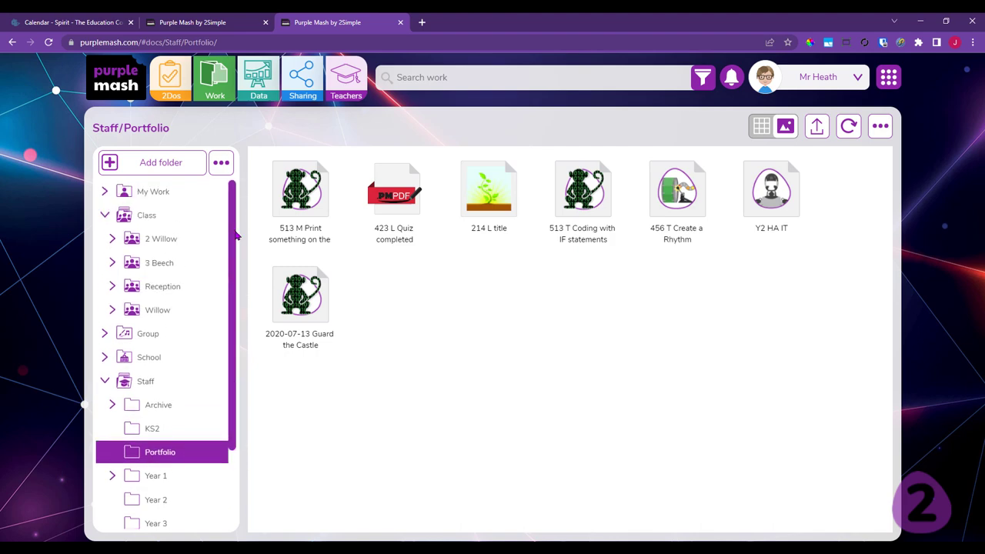
{"action": "left_click", "coordinate": [162, 192]}
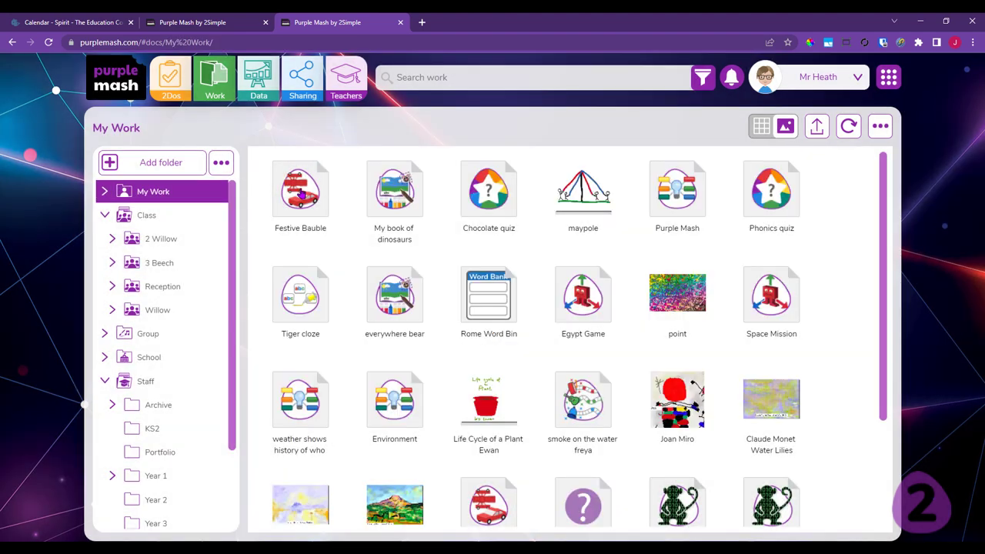
{"action": "left_click", "coordinate": [300, 193]}
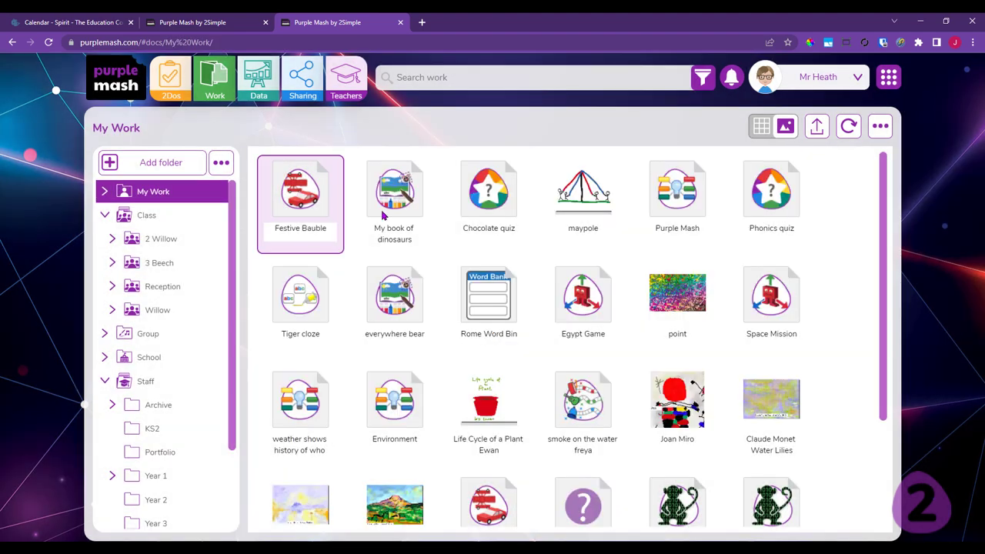
{"action": "scroll", "coordinate": [407, 224], "scroll_direction": "down", "scroll_amount": 3}
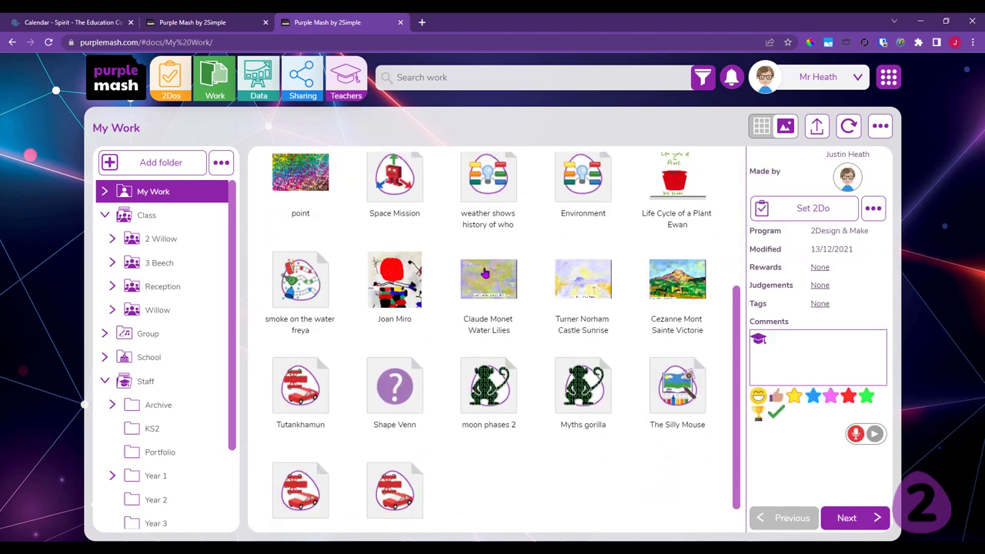
{"action": "left_click", "coordinate": [484, 273], "text": "ctrl"}
{"action": "left_click", "coordinate": [682, 182], "text": "ctrl"}
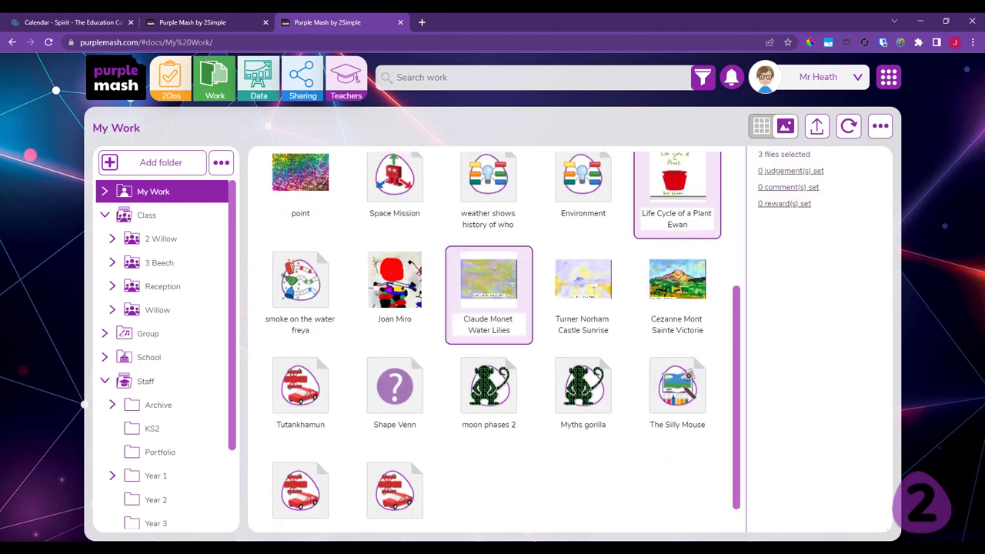
{"action": "left_click", "coordinate": [389, 323], "text": "ctrl"}
{"action": "left_click", "coordinate": [300, 393], "text": "ctrl"}
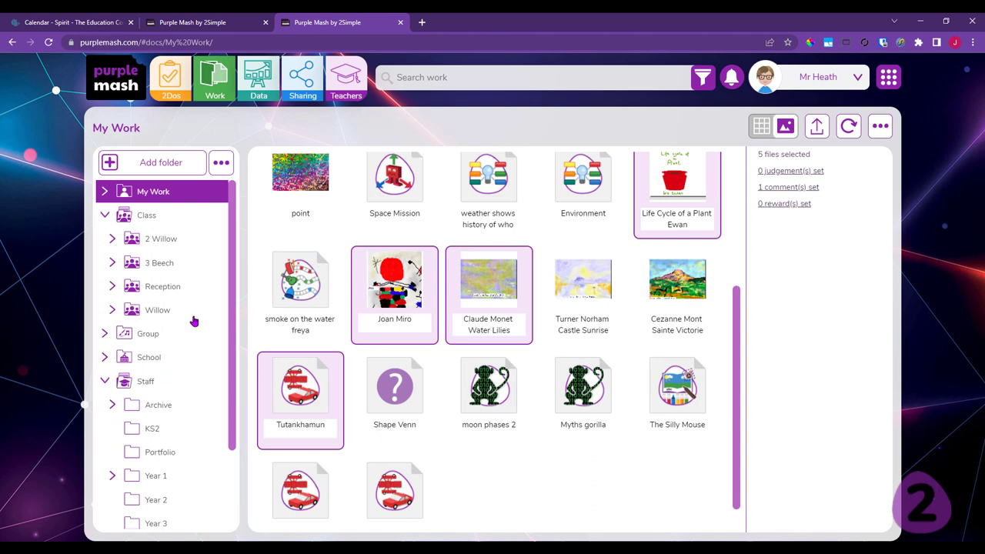
- Copy the selected files from My Work into the Portfolio folder under Staff
{"action": "scroll", "coordinate": [194, 321], "scroll_direction": "down", "scroll_amount": 2}
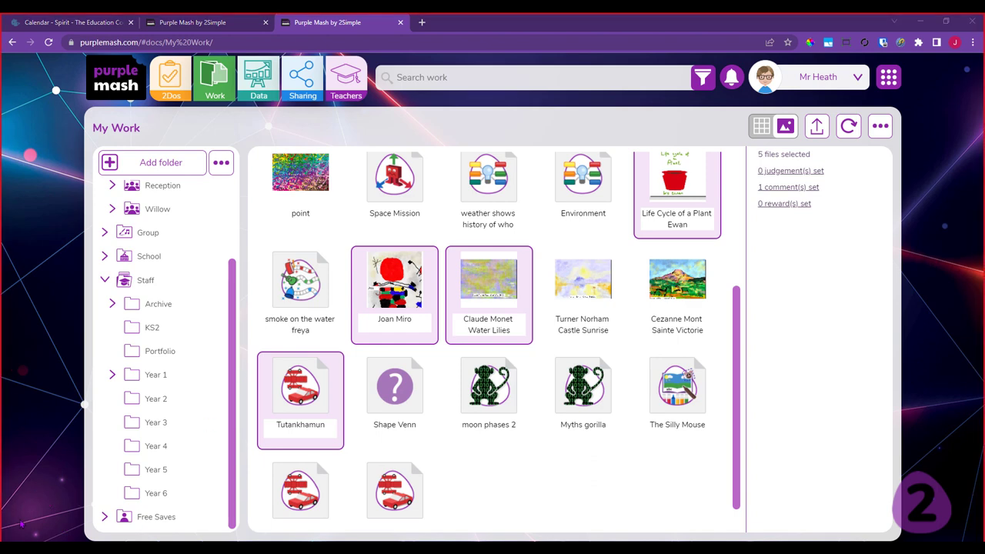
{"action": "left_click_drag", "start_coordinate": [304, 393], "coordinate": [151, 351]}
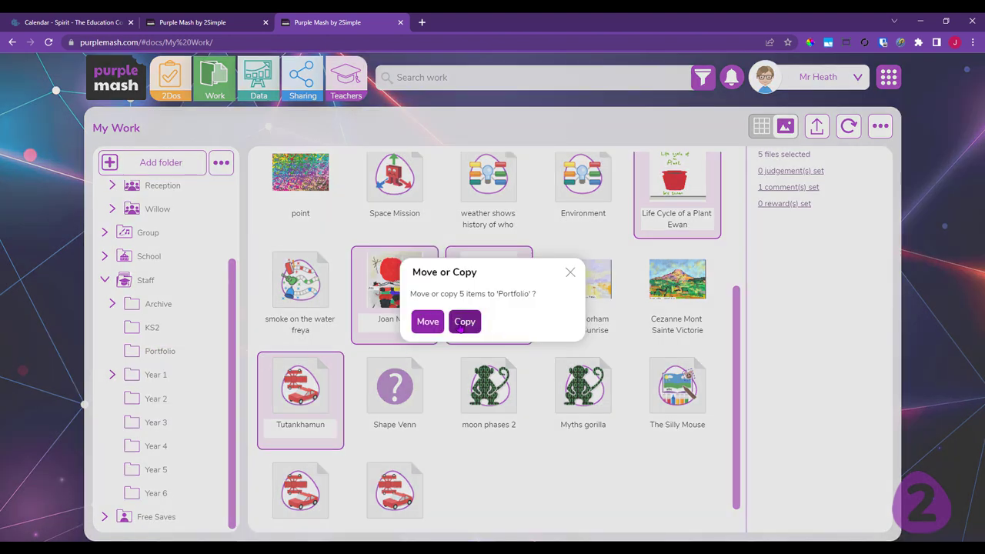
{"action": "left_click", "coordinate": [465, 323]}
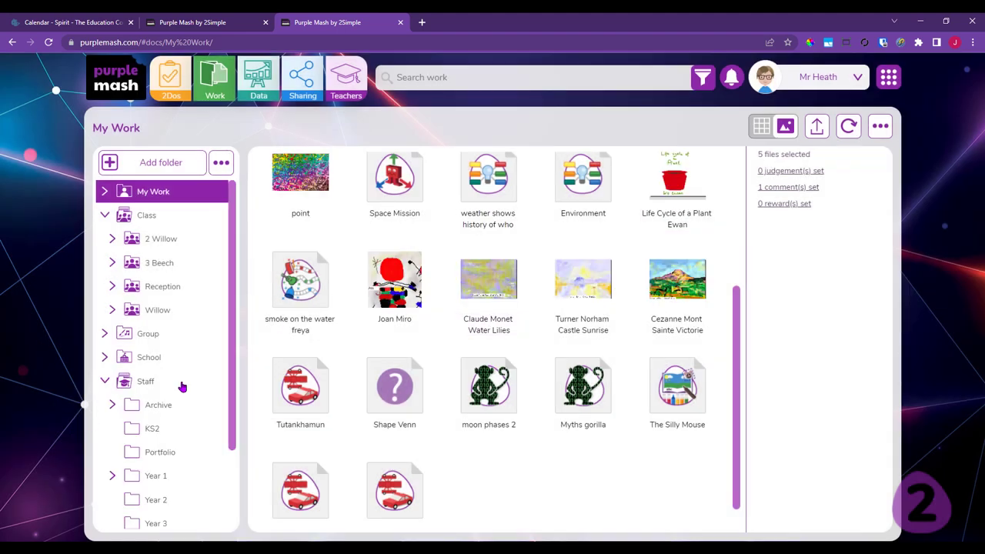
- Open the Staff Portfolio folder and rename the Joan Miro file as "Y6 Art HA"
{"action": "scroll", "coordinate": [178, 387], "scroll_direction": "down", "scroll_amount": 2}
{"action": "left_click", "coordinate": [150, 351]}
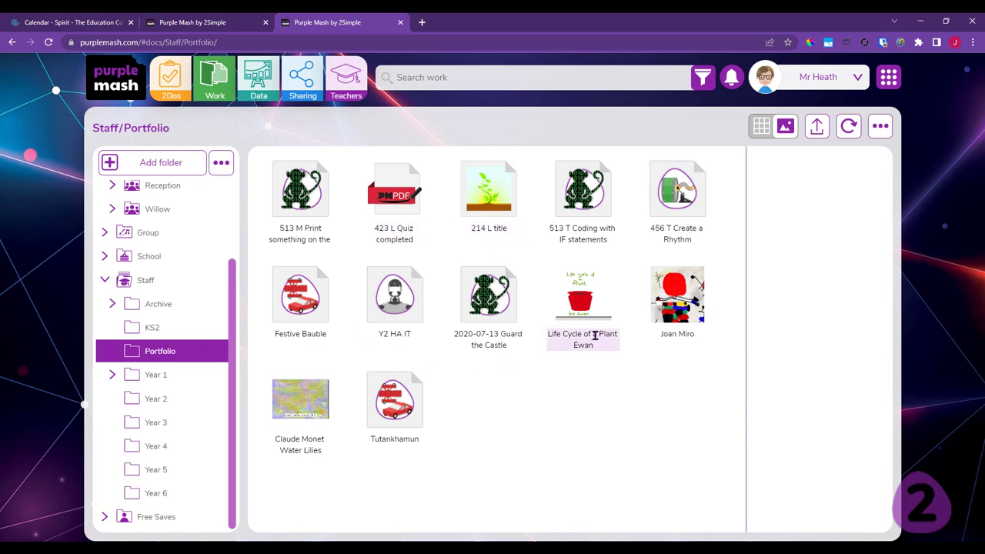
{"action": "left_click", "coordinate": [669, 334]}
{"action": "left_click_drag", "start_coordinate": [697, 333], "coordinate": [655, 334]}
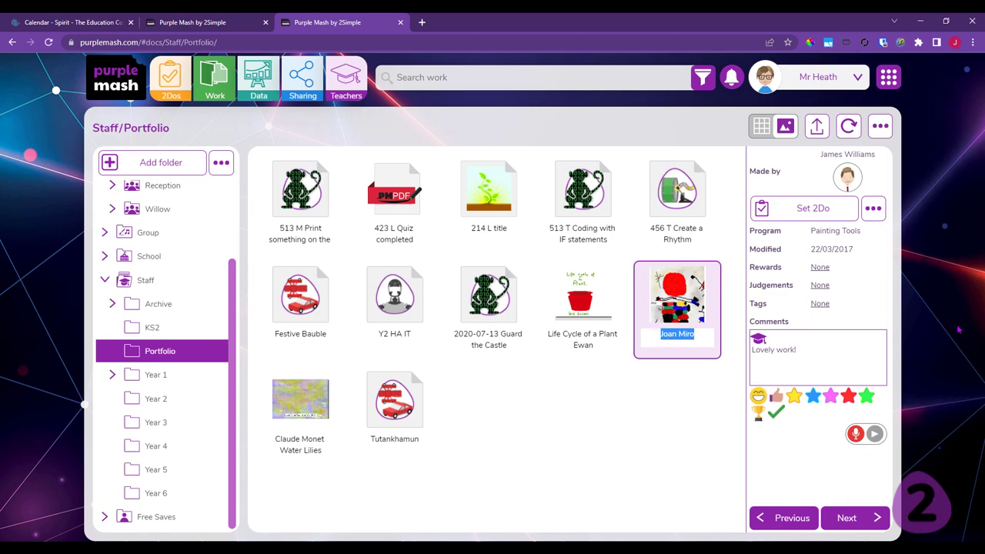
{"action": "type", "text": "6 Art HA"}
{"action": "left_click", "coordinate": [692, 489]}
- Search the Portfolio folder for "Art", clear the search and search for "5" instead
{"action": "left_click", "coordinate": [424, 77]}
{"action": "type", "text": "Art"}
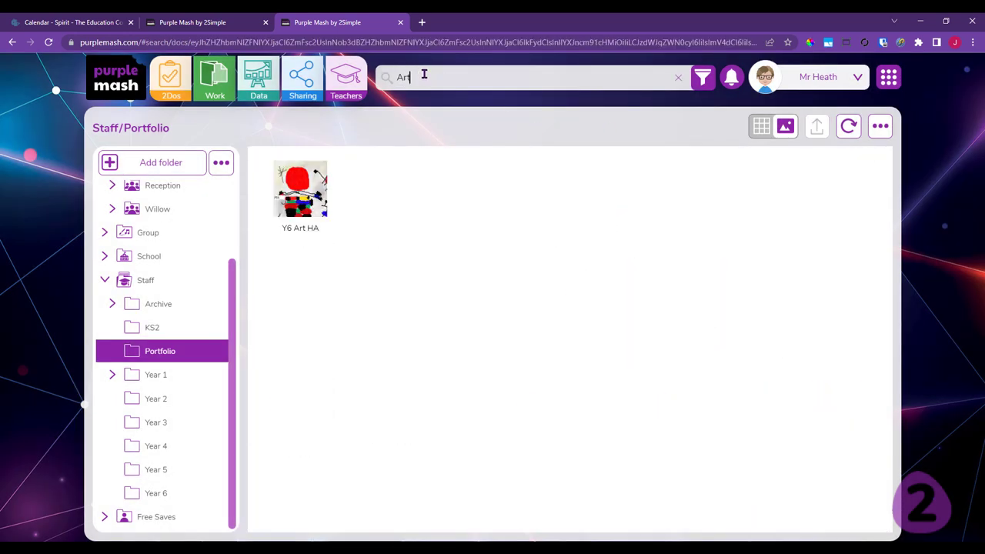
{"action": "key", "text": "BackSpace"}
{"action": "key", "text": "BackSpace"}
{"action": "key", "text": "BackSpace"}
{"action": "type", "text": "Y6"}
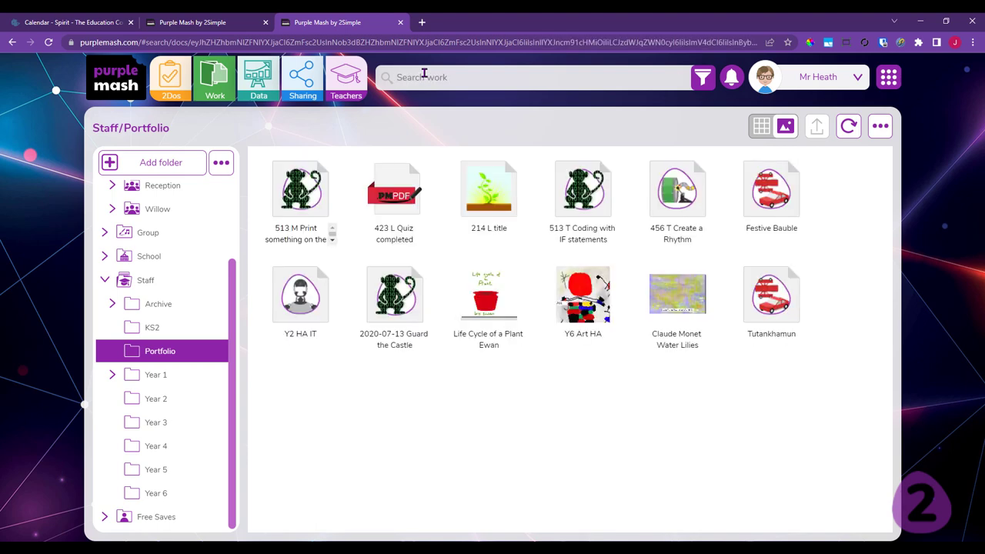
{"action": "type", "text": "5"}
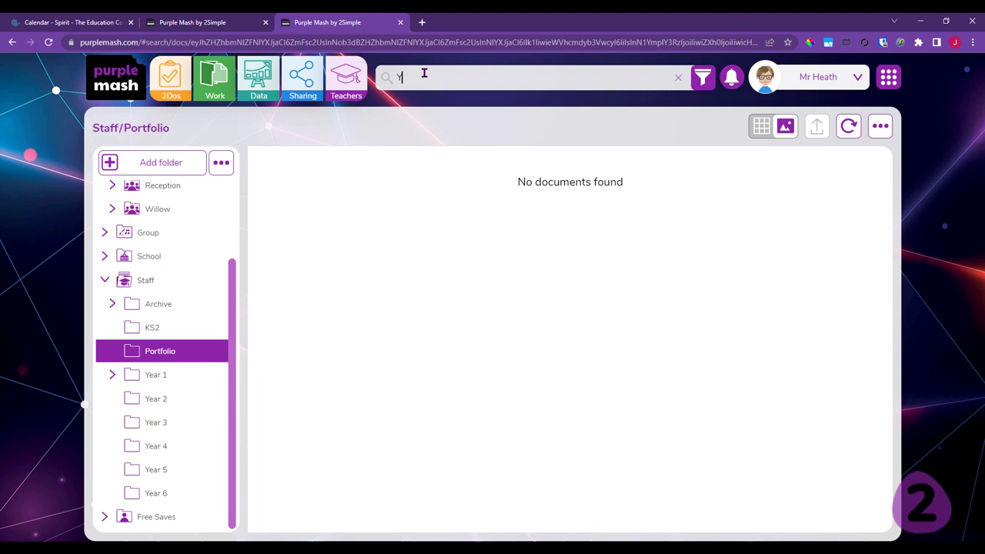
{"action": "key", "text": "BackSpace"}
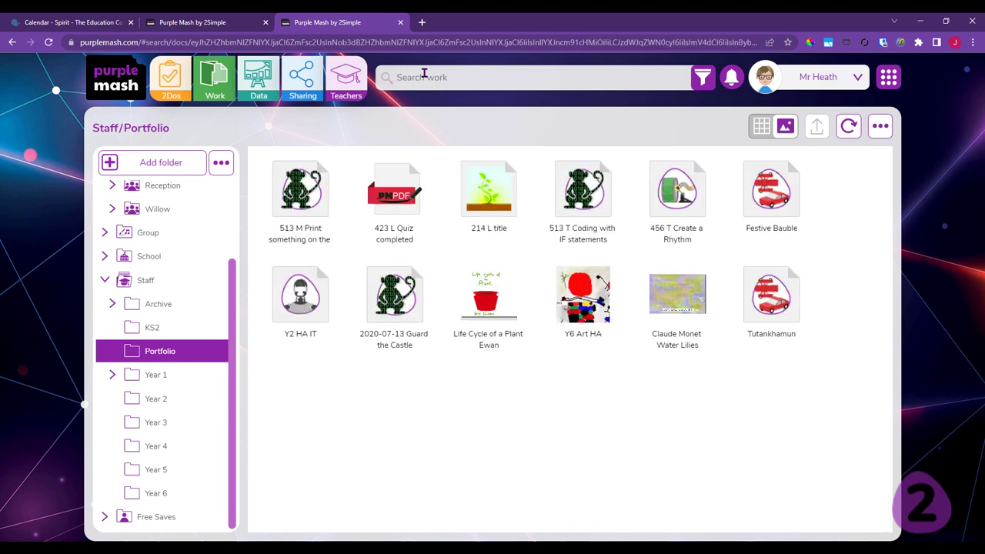
{"action": "type", "text": "5"}
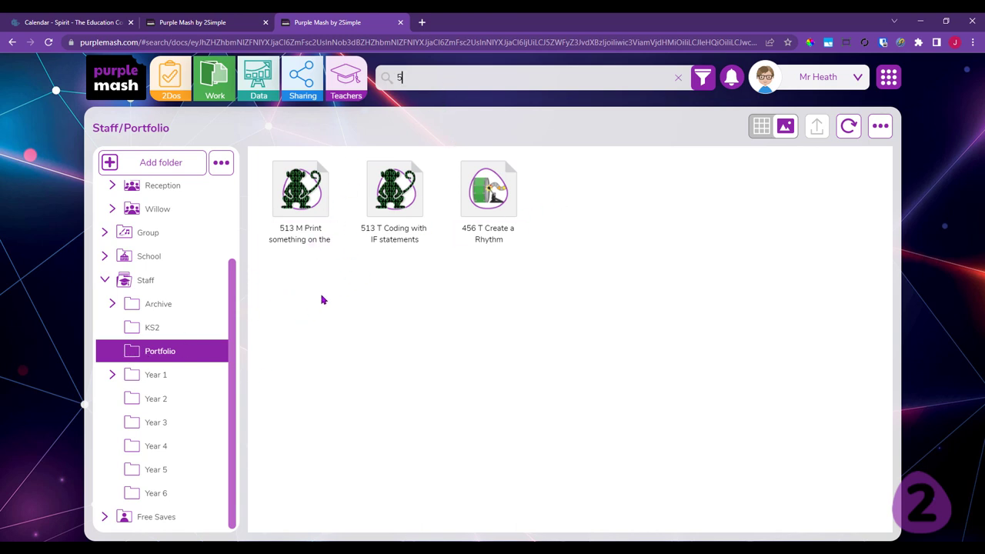
- Return to My Work and select all files except Rome Word Bin
{"action": "scroll", "coordinate": [234, 354], "scroll_direction": "up", "scroll_amount": 2}
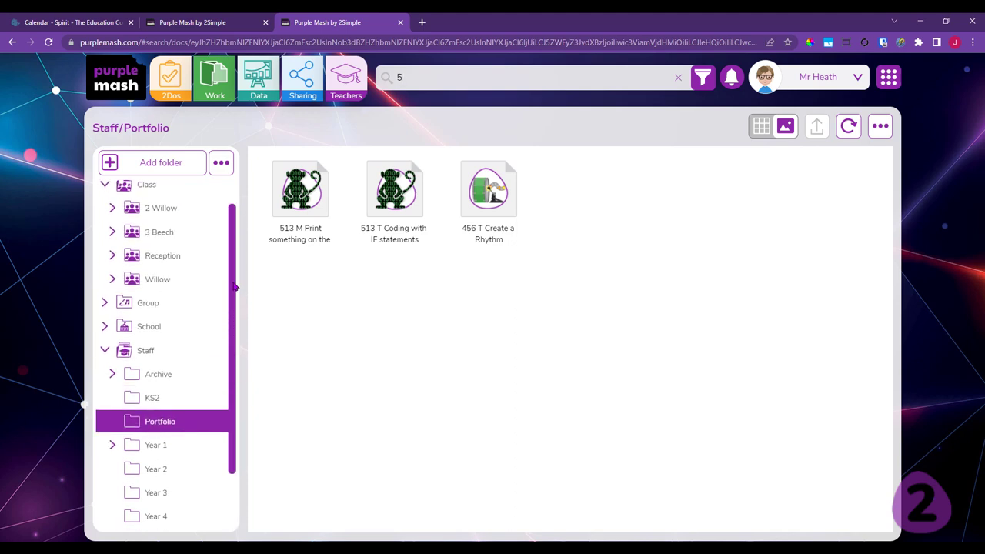
{"action": "left_click", "coordinate": [158, 193]}
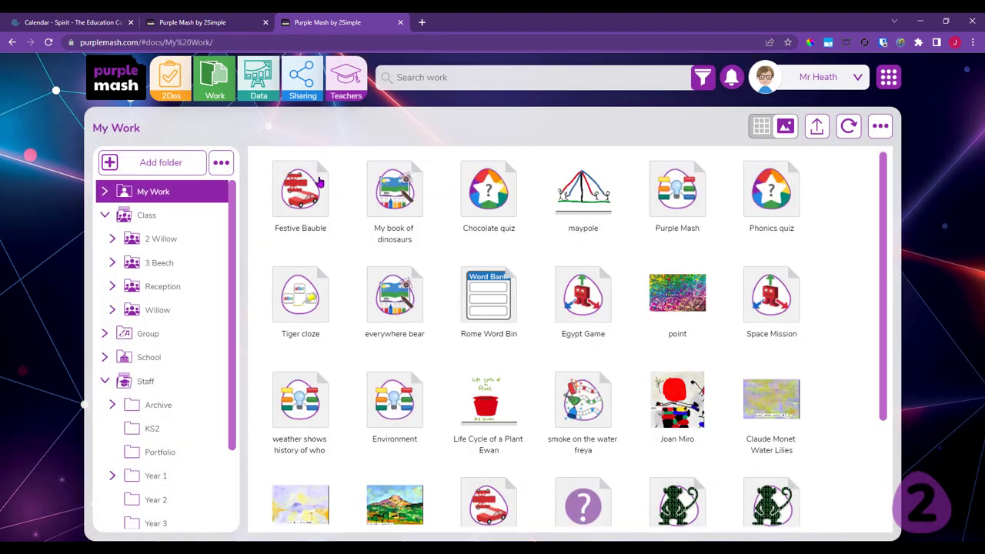
{"action": "scroll", "coordinate": [538, 371], "scroll_direction": "down", "scroll_amount": 2}
{"action": "scroll", "coordinate": [538, 367], "scroll_direction": "up", "scroll_amount": 4}
{"action": "scroll", "coordinate": [549, 339], "scroll_direction": "down", "scroll_amount": 4}
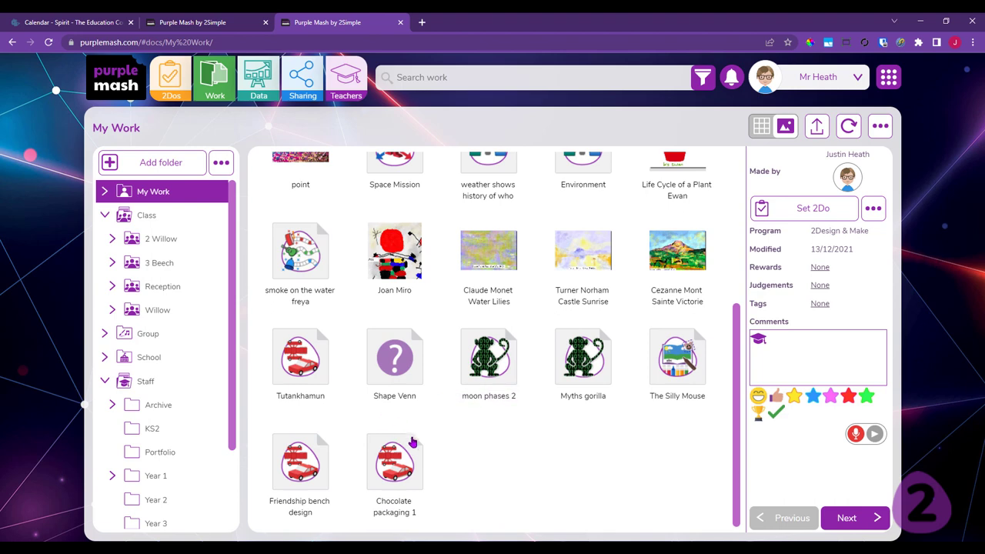
{"action": "key", "text": "ctrl+a"}
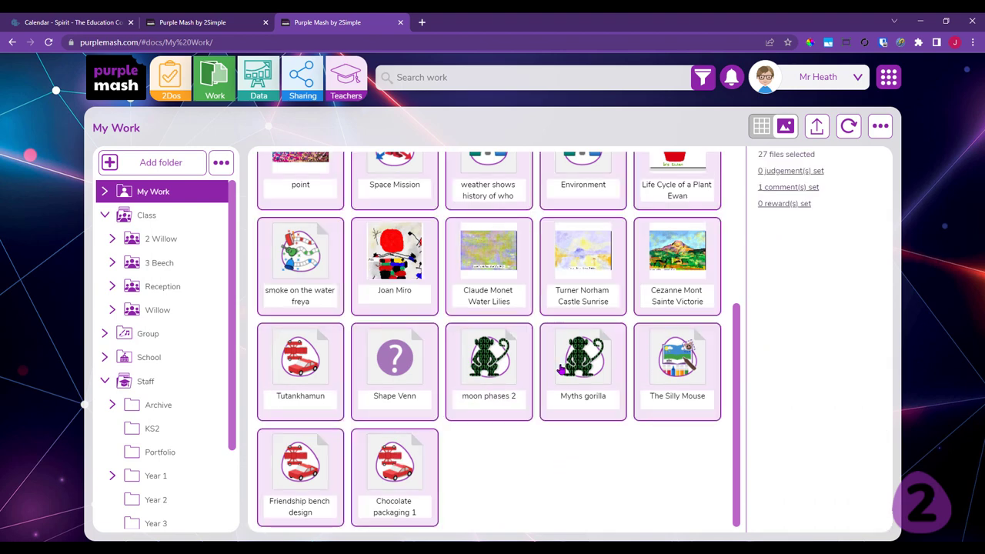
{"action": "scroll", "coordinate": [561, 370], "scroll_direction": "up", "scroll_amount": 3}
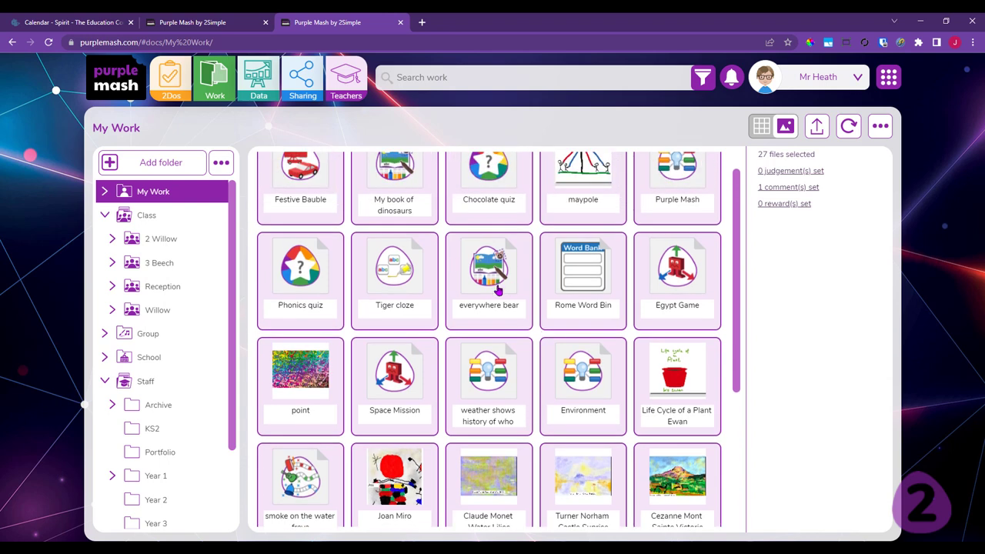
{"action": "left_click", "coordinate": [586, 294], "text": "ctrl"}
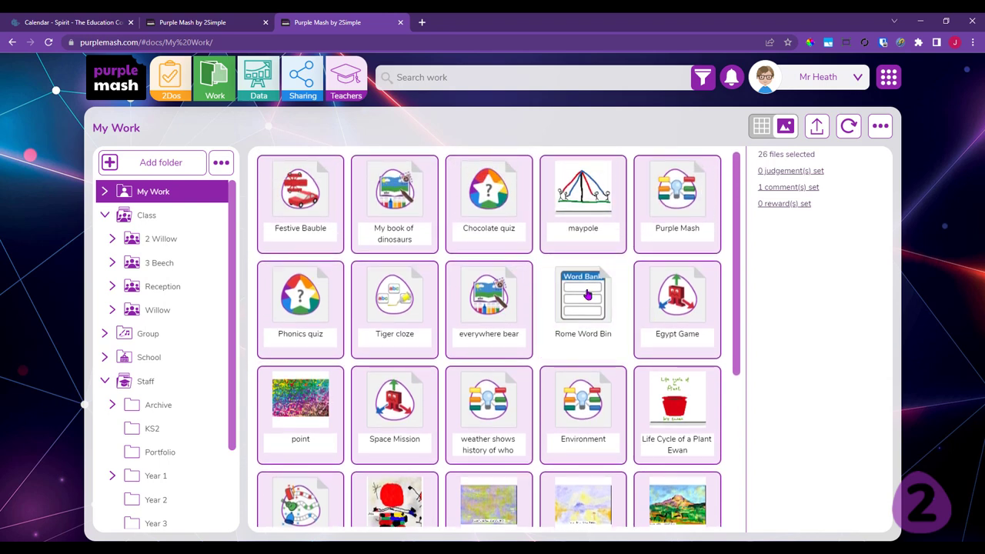
{"action": "scroll", "coordinate": [561, 300], "scroll_direction": "down", "scroll_amount": 3}
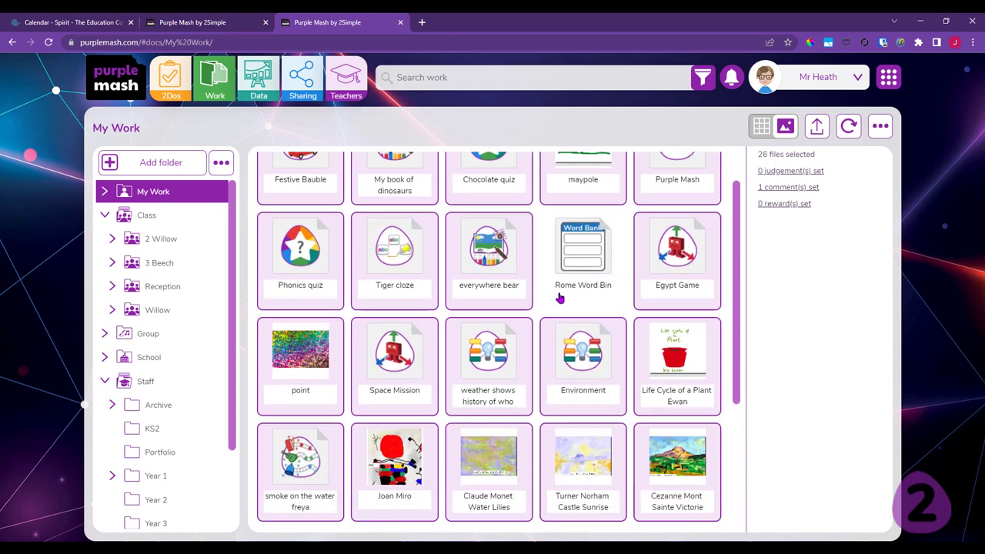
- Remove Tiger cloze from the selected files and check which actions are offered for the remaining ones
{"action": "scroll", "coordinate": [559, 297], "scroll_direction": "up", "scroll_amount": 2}
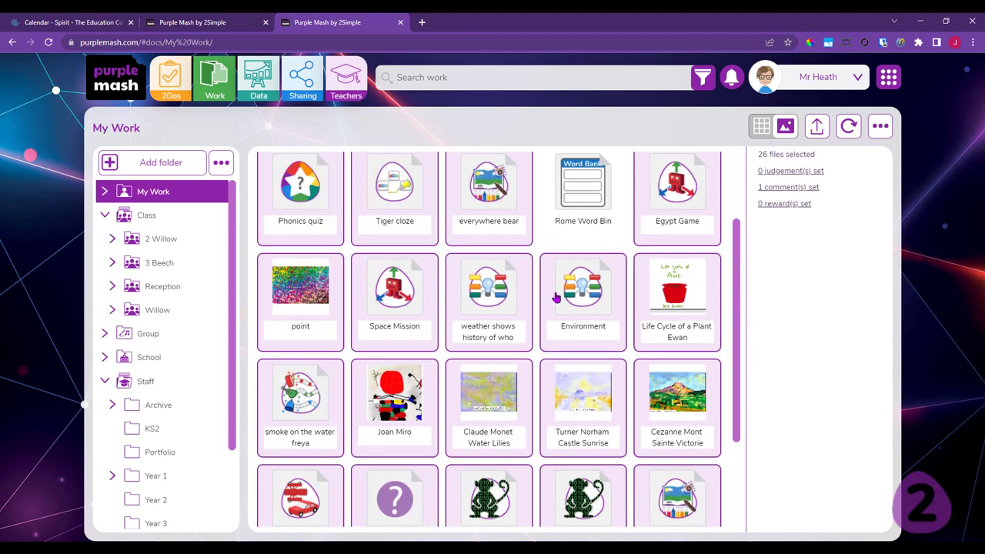
{"action": "scroll", "coordinate": [539, 292], "scroll_direction": "down", "scroll_amount": 1}
{"action": "scroll", "coordinate": [402, 266], "scroll_direction": "up", "scroll_amount": 2}
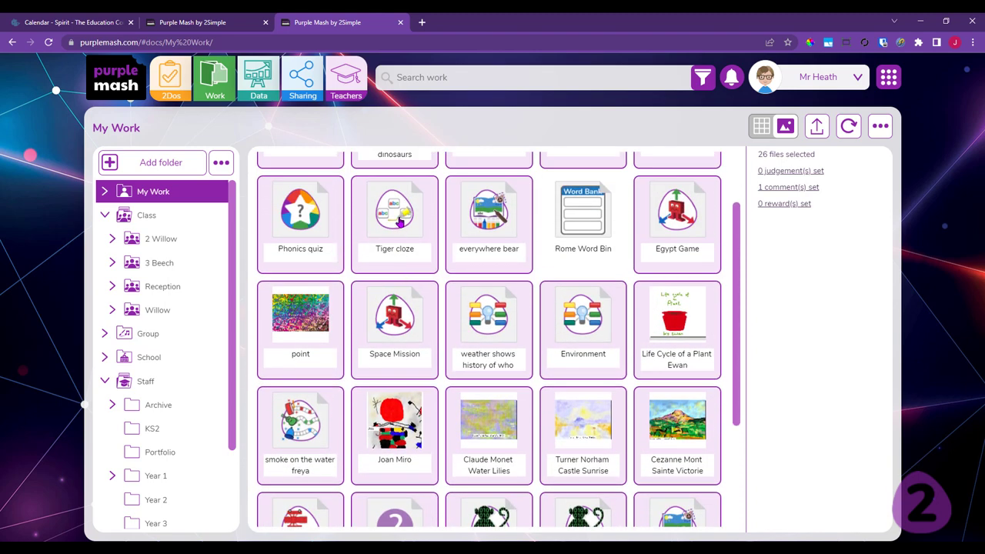
{"action": "left_click", "coordinate": [399, 222]}
{"action": "scroll", "coordinate": [543, 307], "scroll_direction": "down", "scroll_amount": 3}
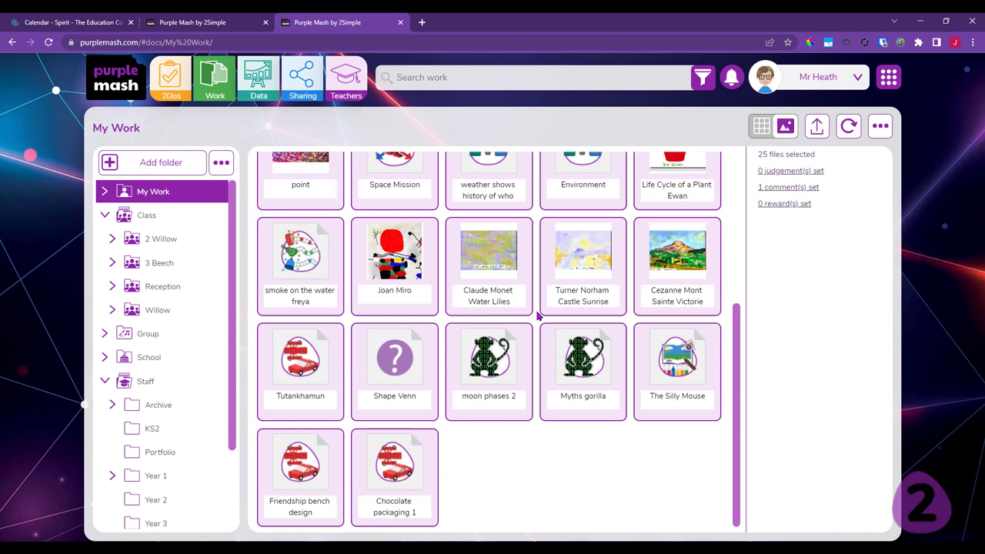
{"action": "scroll", "coordinate": [539, 315], "scroll_direction": "up", "scroll_amount": 4}
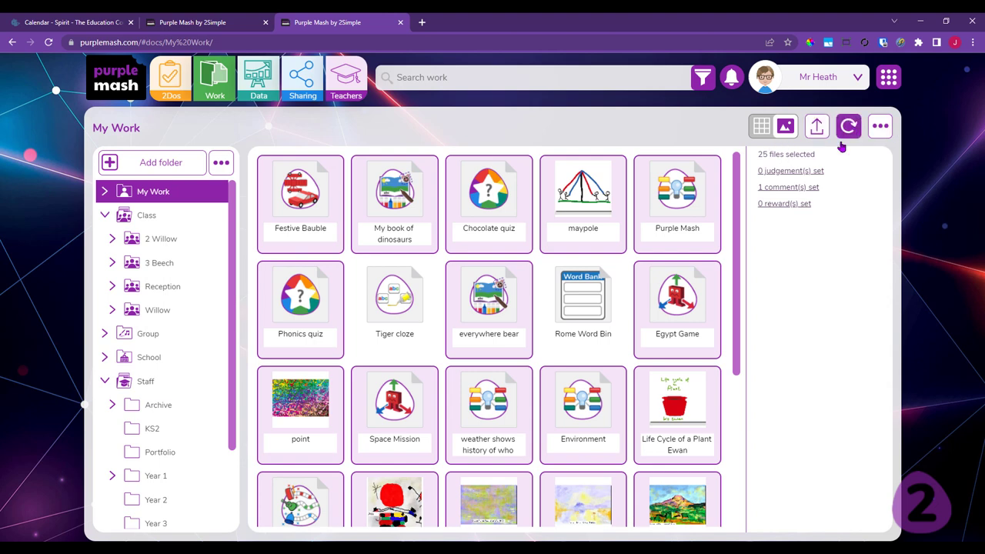
{"action": "left_click", "coordinate": [881, 128]}
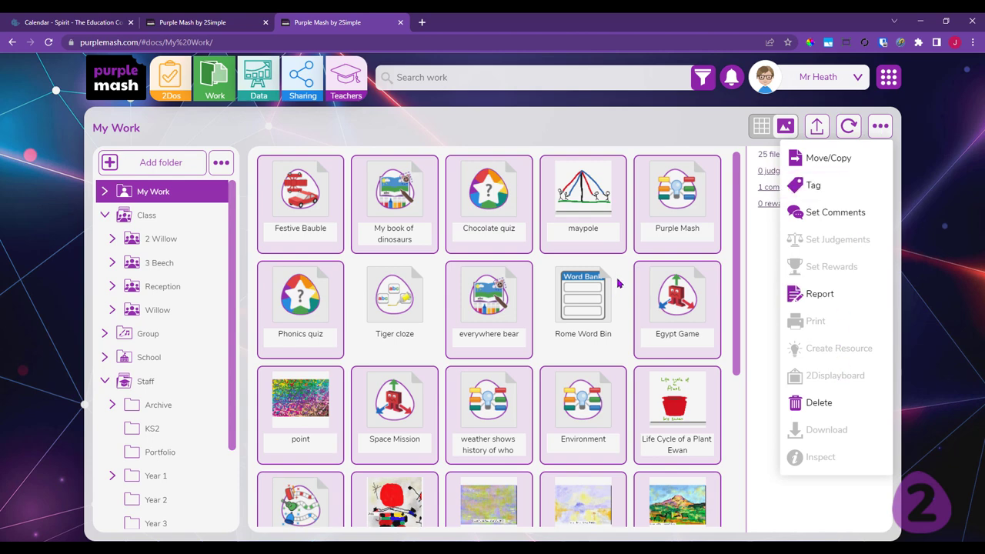
{"action": "left_click", "coordinate": [732, 151]}
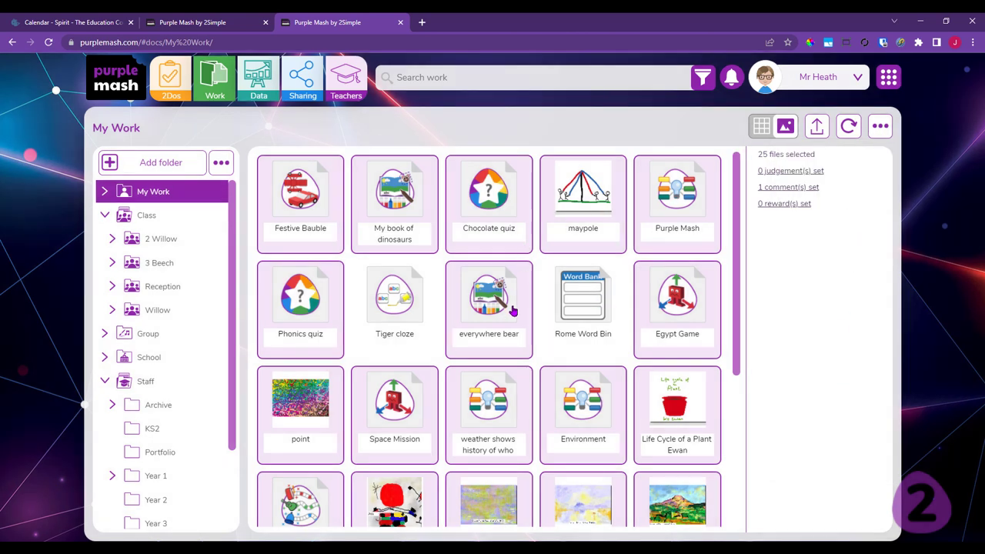
{"action": "scroll", "coordinate": [399, 296], "scroll_direction": "down", "scroll_amount": 3}
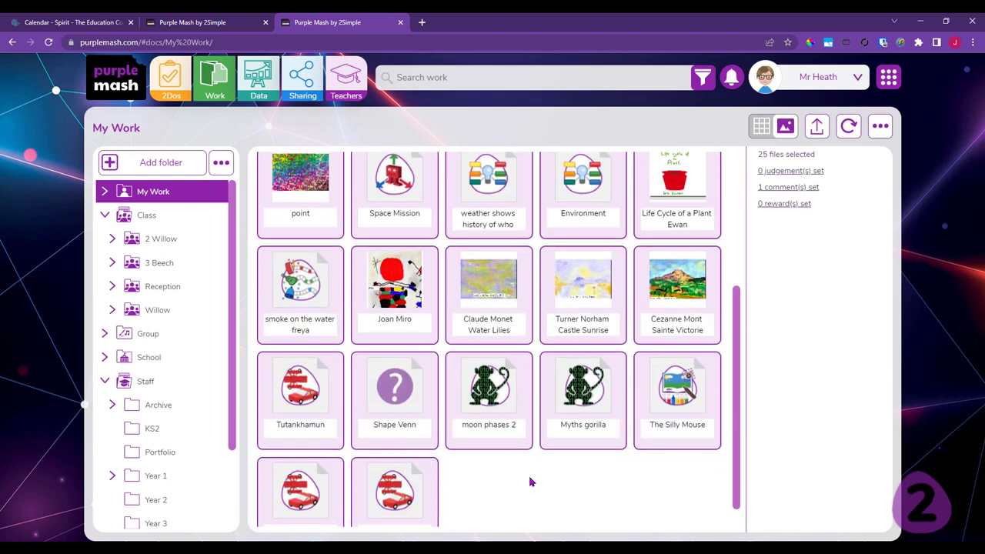
{"action": "scroll", "coordinate": [521, 476], "scroll_direction": "down", "scroll_amount": 1}
{"action": "scroll", "coordinate": [517, 471], "scroll_direction": "up", "scroll_amount": 3}
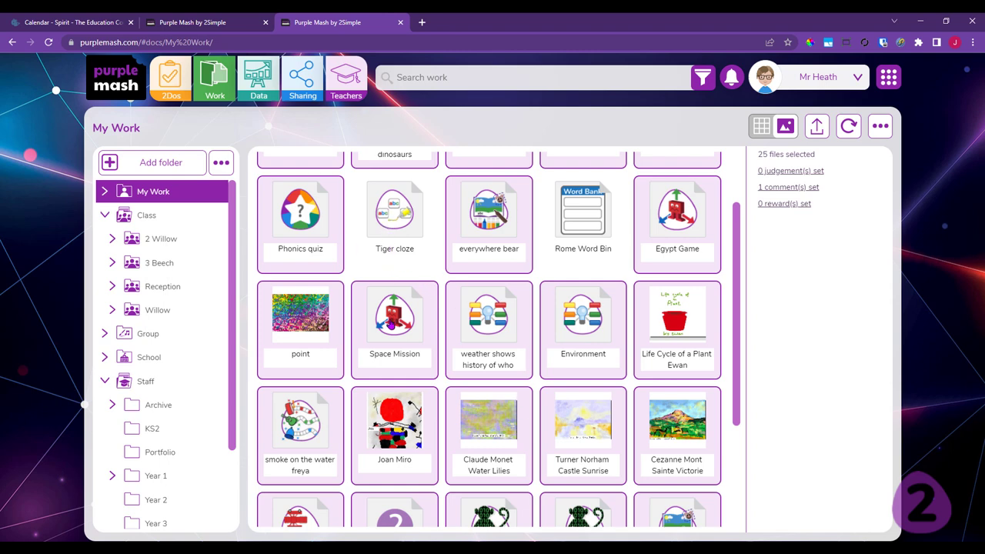
- Replace the selection with Festive Bauble, My book of dinosaurs, maypole and Space Mission
{"action": "left_click", "coordinate": [404, 249]}
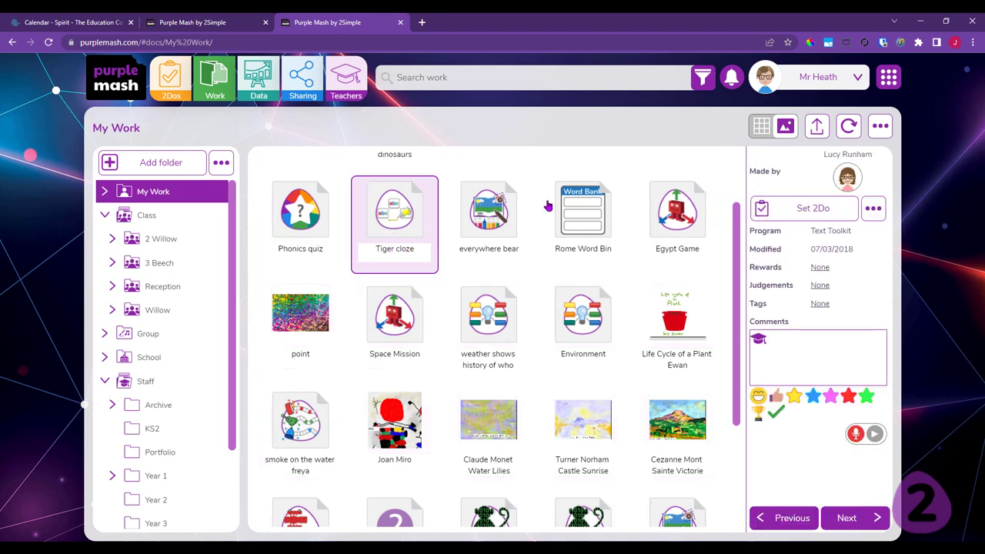
{"action": "scroll", "coordinate": [316, 312], "scroll_direction": "up", "scroll_amount": 1}
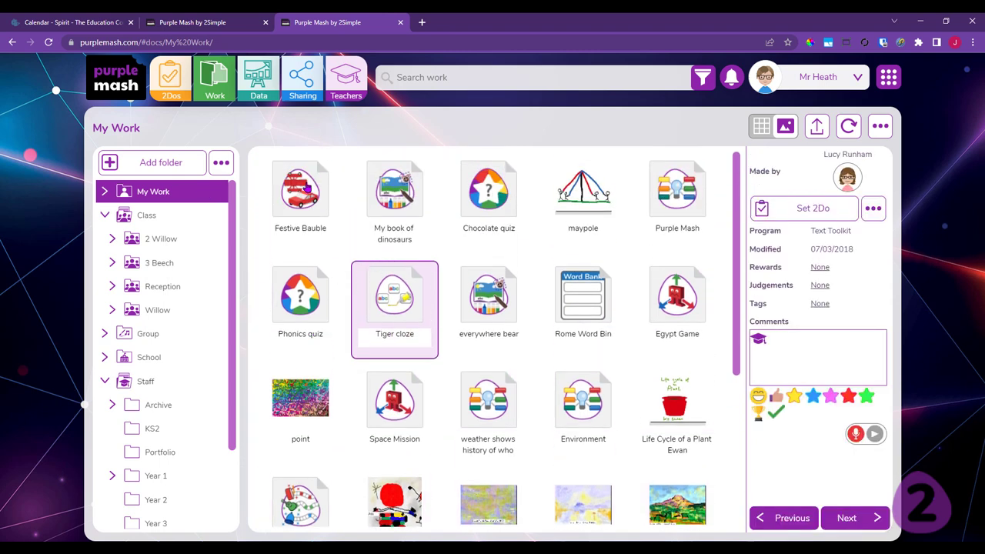
{"action": "left_click", "coordinate": [305, 188]}
{"action": "left_click", "coordinate": [396, 194], "text": "ctrl"}
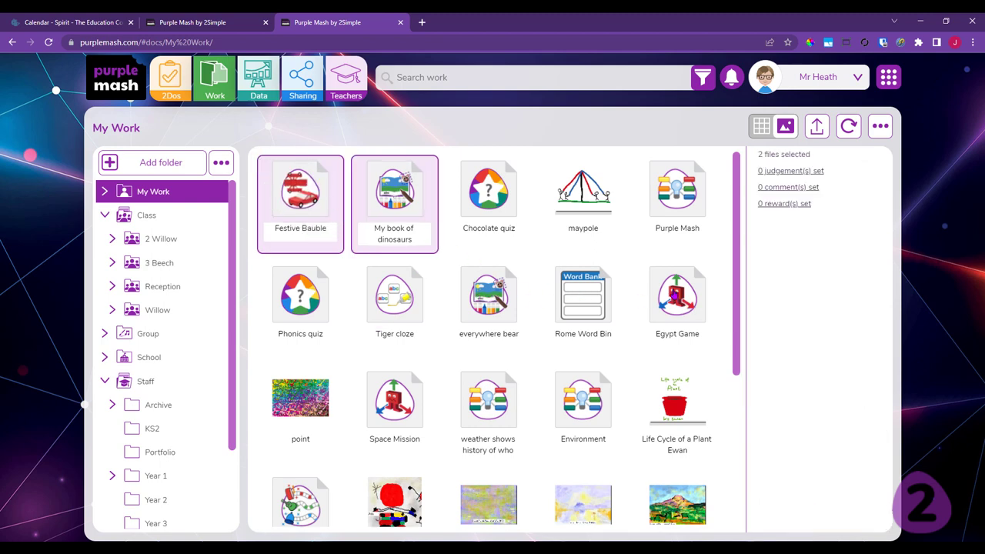
{"action": "left_click", "coordinate": [600, 191], "text": "ctrl"}
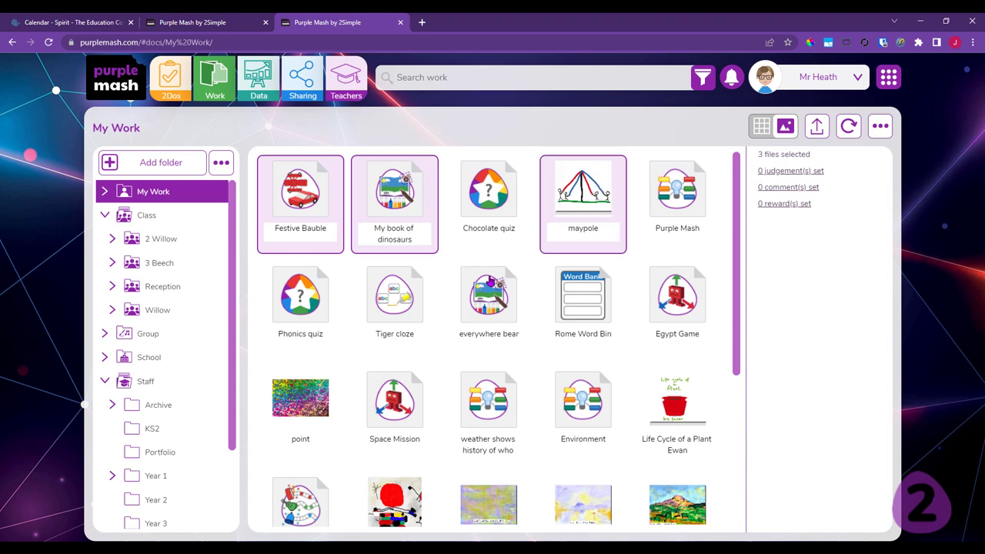
{"action": "left_click", "coordinate": [392, 398], "text": "ctrl"}
{"action": "scroll", "coordinate": [446, 422], "scroll_direction": "down", "scroll_amount": 2}
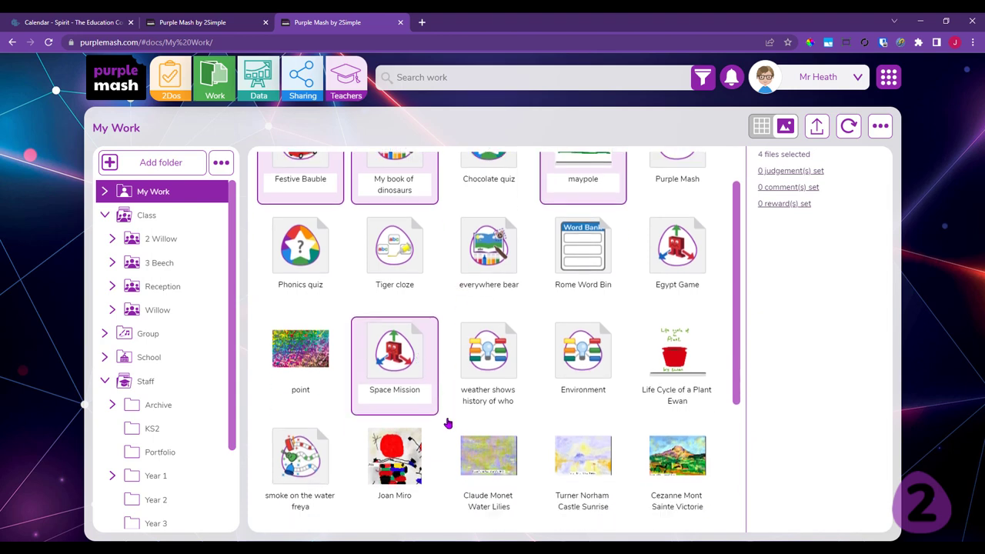
- Add Joan Miro, the smoke on the water file, Cezanne Mont Sainte Victorie and the Life Cycle of a Plant file to the selection
{"action": "left_click", "coordinate": [399, 394], "text": "ctrl"}
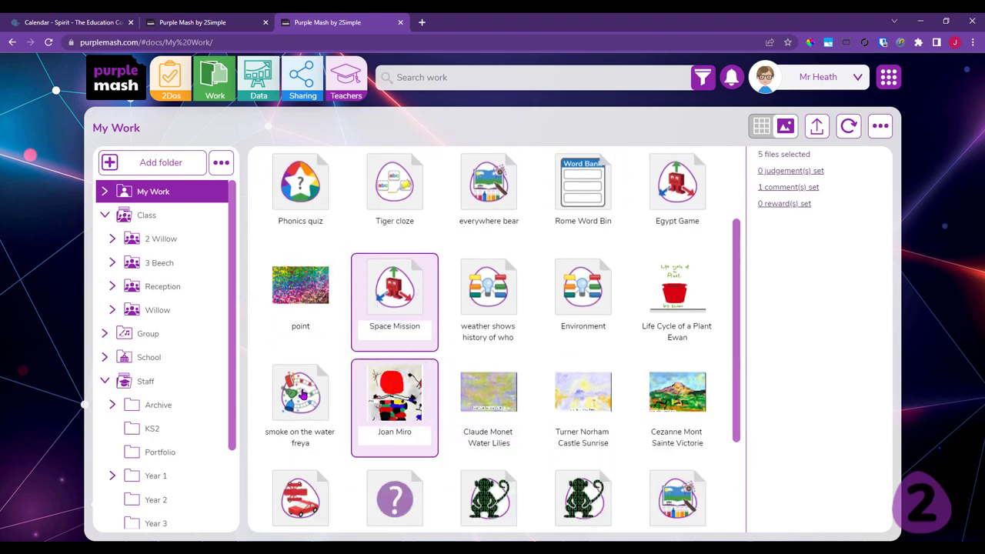
{"action": "left_click", "coordinate": [302, 394], "text": "ctrl"}
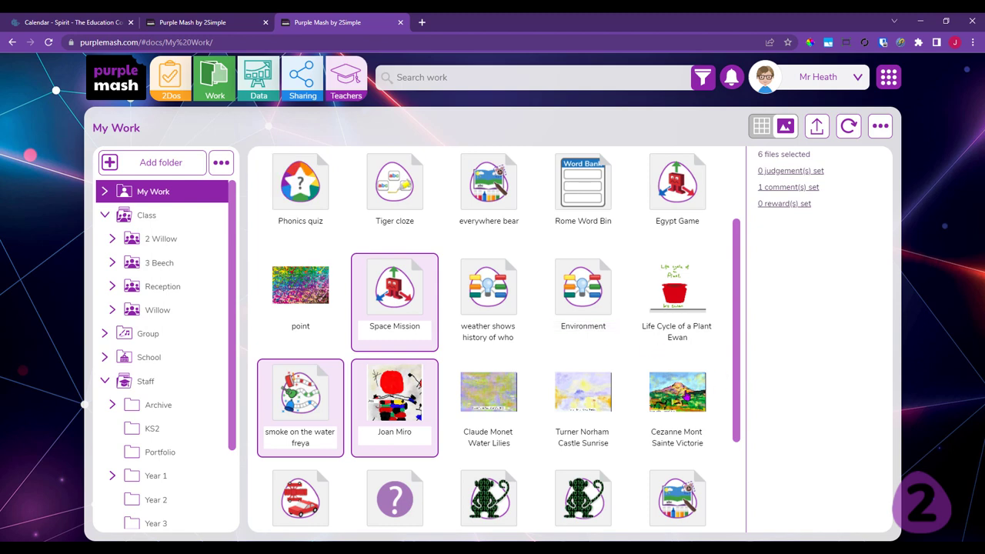
{"action": "left_click", "coordinate": [692, 394], "text": "ctrl"}
{"action": "left_click", "coordinate": [884, 127]}
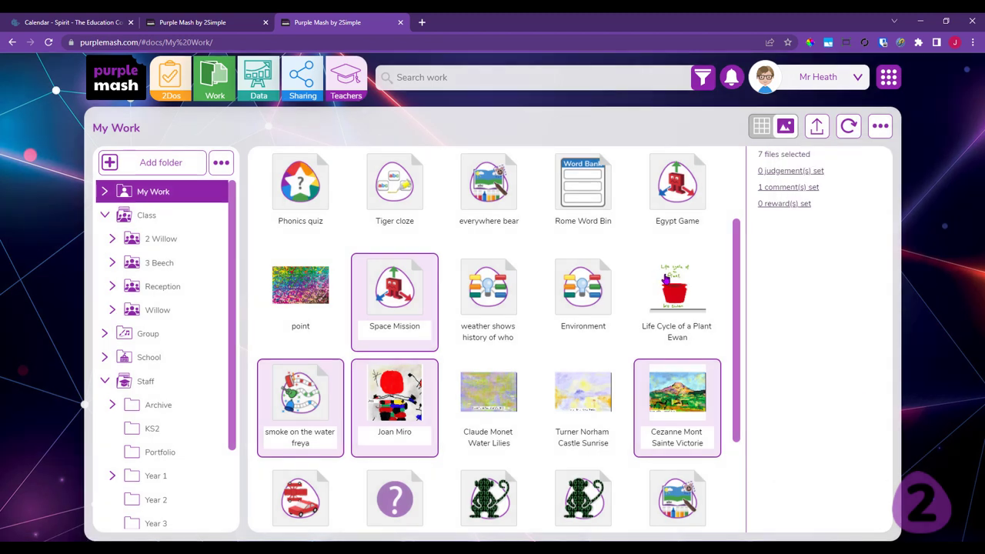
{"action": "left_click", "coordinate": [666, 279]}
- Start pushing the selected files to a display board and choose Example Board as the destination
{"action": "left_click", "coordinate": [881, 127]}
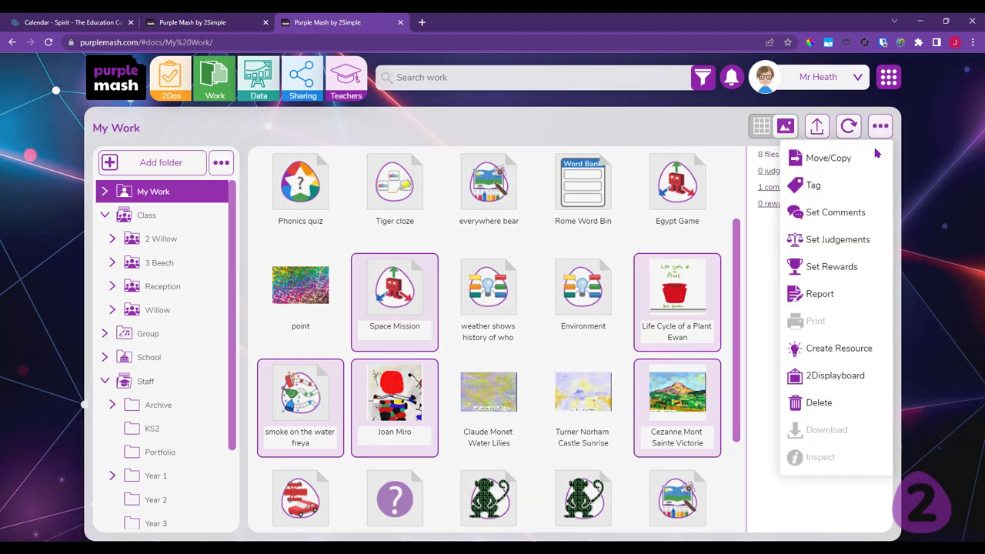
{"action": "left_click", "coordinate": [835, 376]}
{"action": "scroll", "coordinate": [560, 295], "scroll_direction": "down", "scroll_amount": 1}
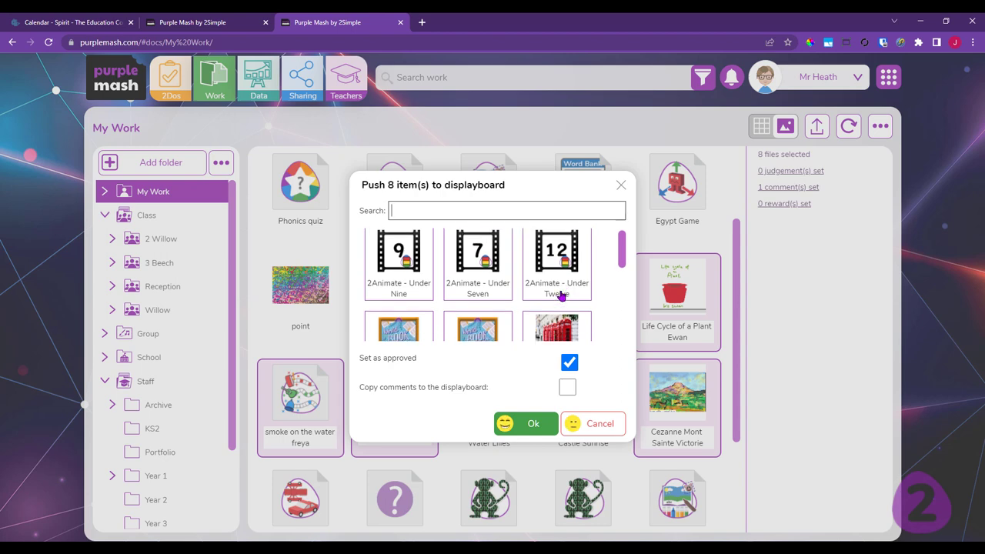
{"action": "scroll", "coordinate": [560, 295], "scroll_direction": "down", "scroll_amount": 5}
{"action": "scroll", "coordinate": [560, 292], "scroll_direction": "up", "scroll_amount": 4}
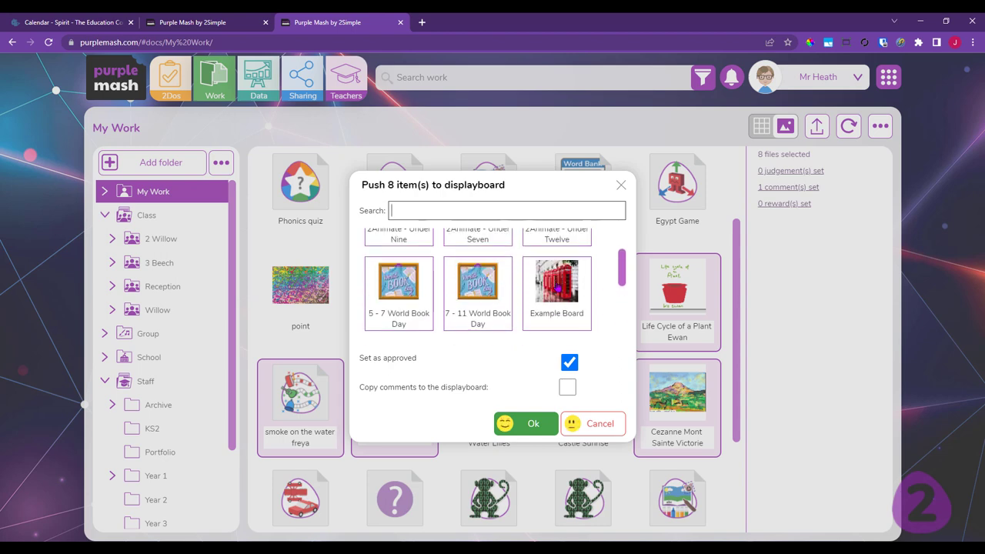
{"action": "scroll", "coordinate": [559, 288], "scroll_direction": "up", "scroll_amount": 1}
{"action": "left_click", "coordinate": [560, 284]}
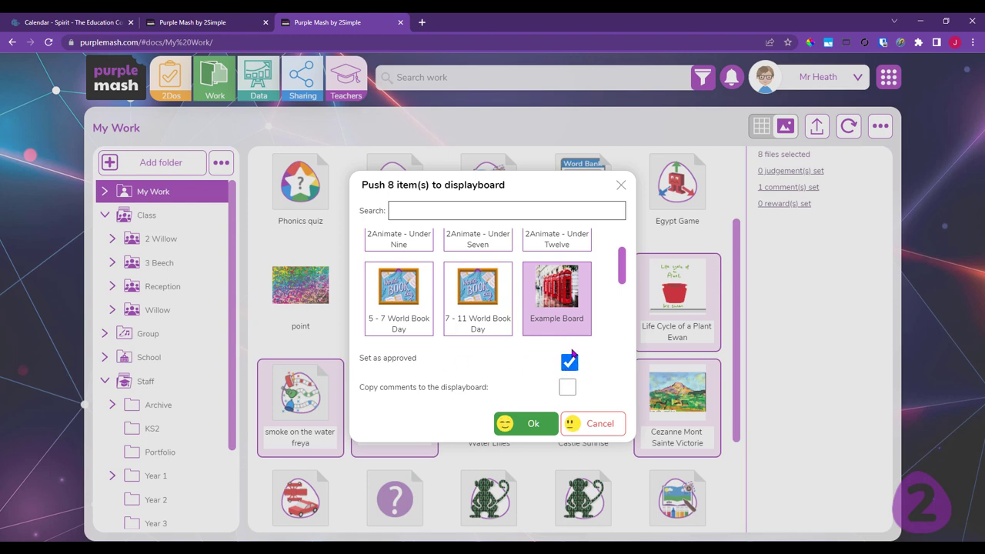
- Include the comments in the push to the display board, confirm it and dismiss the message
{"action": "scroll", "coordinate": [569, 323], "scroll_direction": "up", "scroll_amount": 1}
{"action": "scroll", "coordinate": [569, 319], "scroll_direction": "down", "scroll_amount": 3}
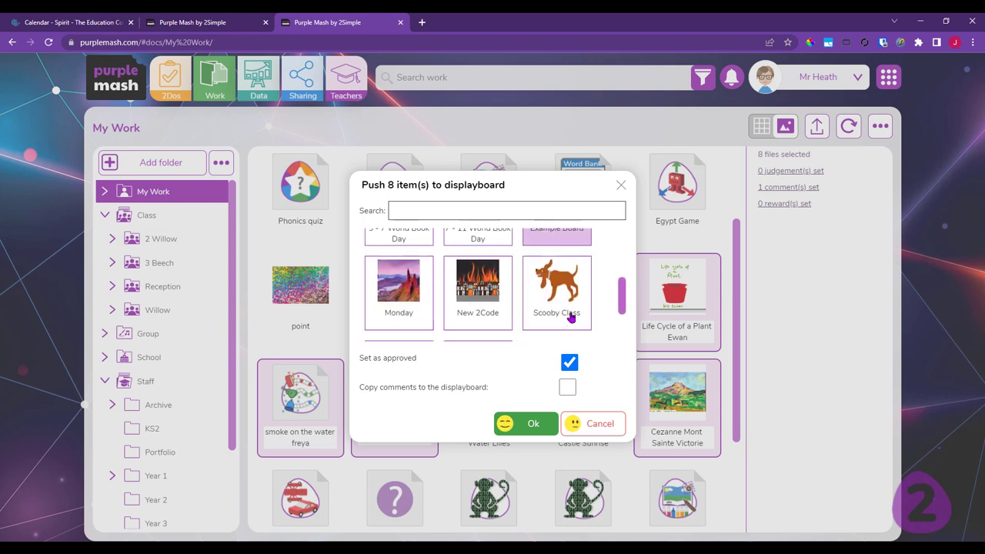
{"action": "left_click", "coordinate": [566, 388]}
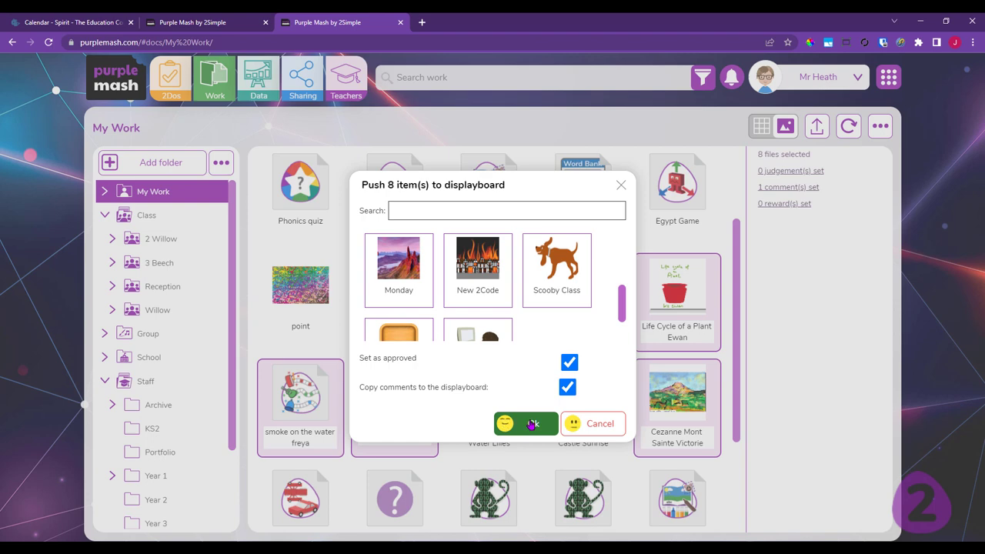
{"action": "left_click", "coordinate": [532, 424]}
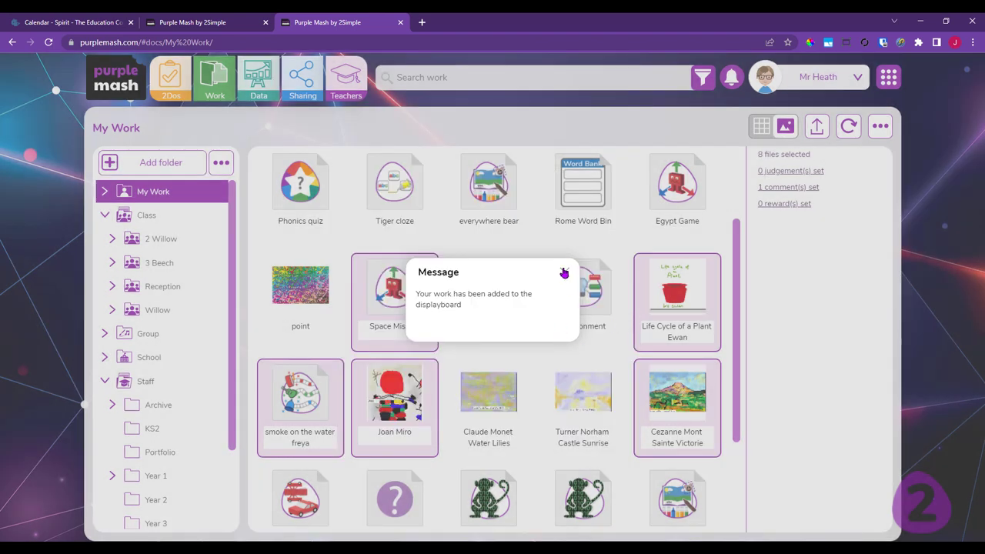
{"action": "left_click", "coordinate": [565, 271]}
- View the work on Example Board among the school display boards, and close the board again
{"action": "left_click", "coordinate": [302, 77]}
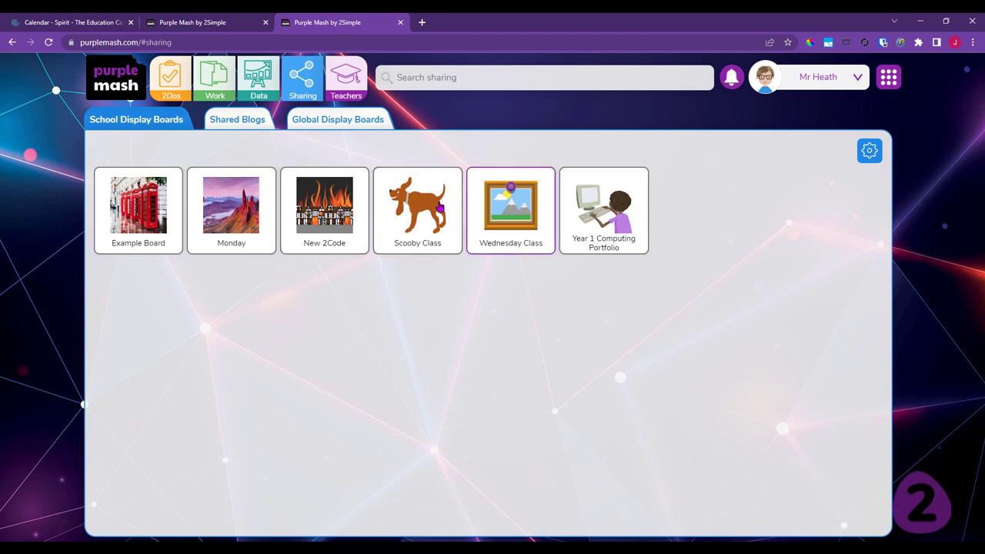
{"action": "left_click", "coordinate": [132, 201]}
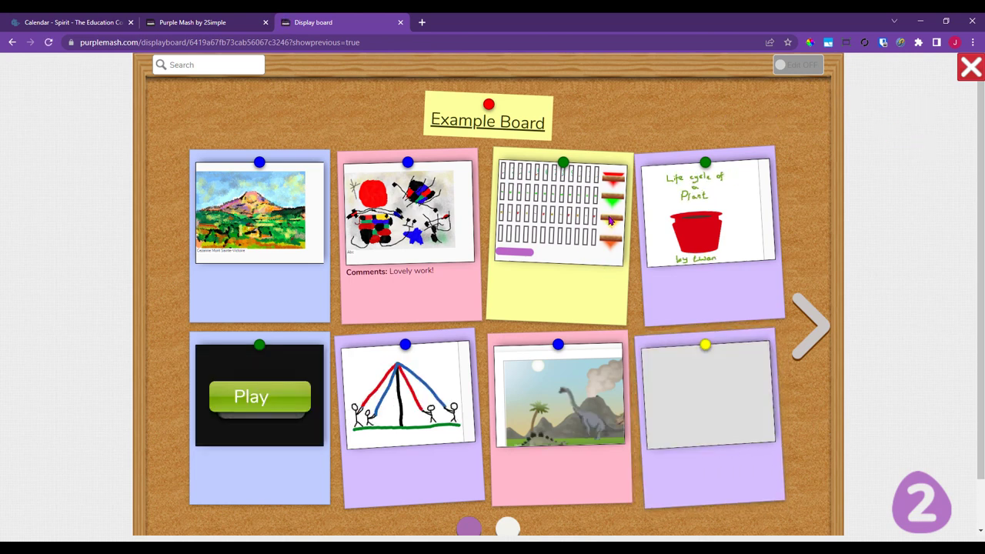
{"action": "left_click", "coordinate": [970, 67]}
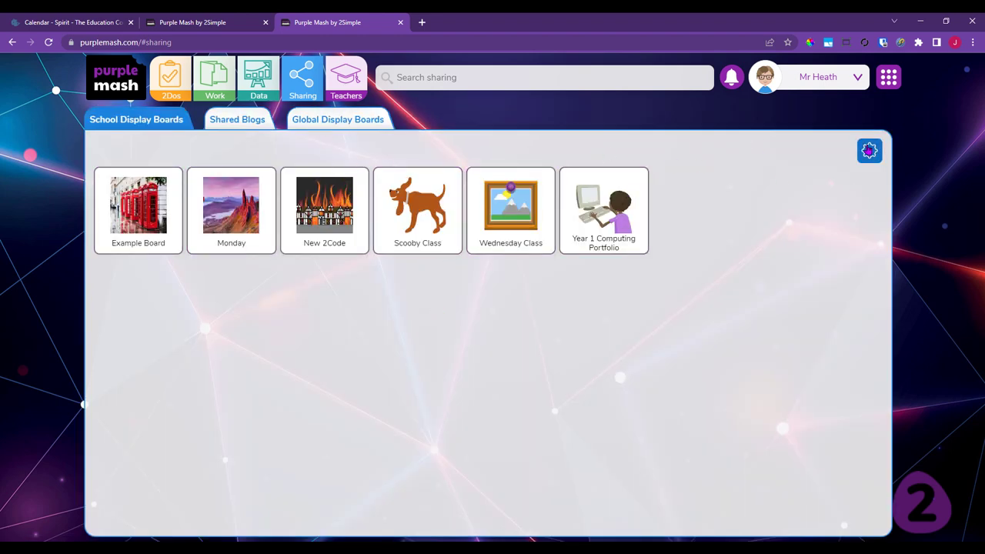
- Find Example Board in the display board administration by searching for "examp" and open its settings
{"action": "left_click", "coordinate": [863, 150]}
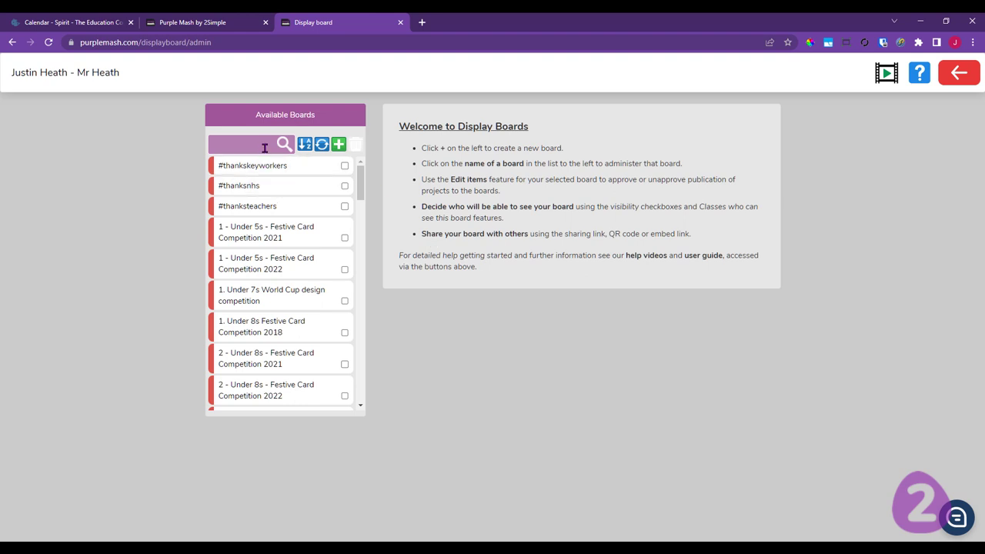
{"action": "left_click", "coordinate": [262, 144]}
{"action": "type", "text": "exam"}
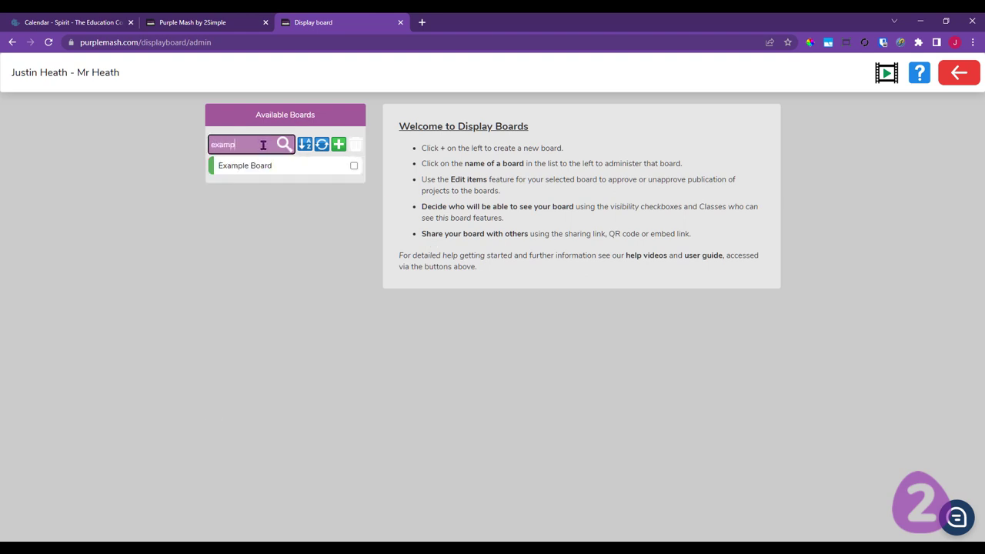
{"action": "type", "text": "p"}
{"action": "left_click", "coordinate": [258, 163]}
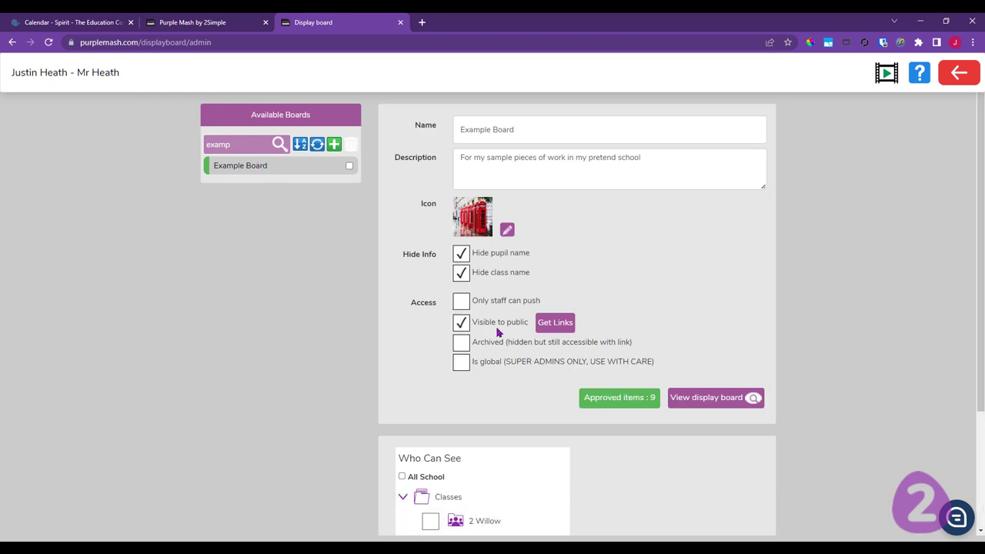
- Get the sharing links for Example Board and copy its QR code image
{"action": "left_click", "coordinate": [556, 324]}
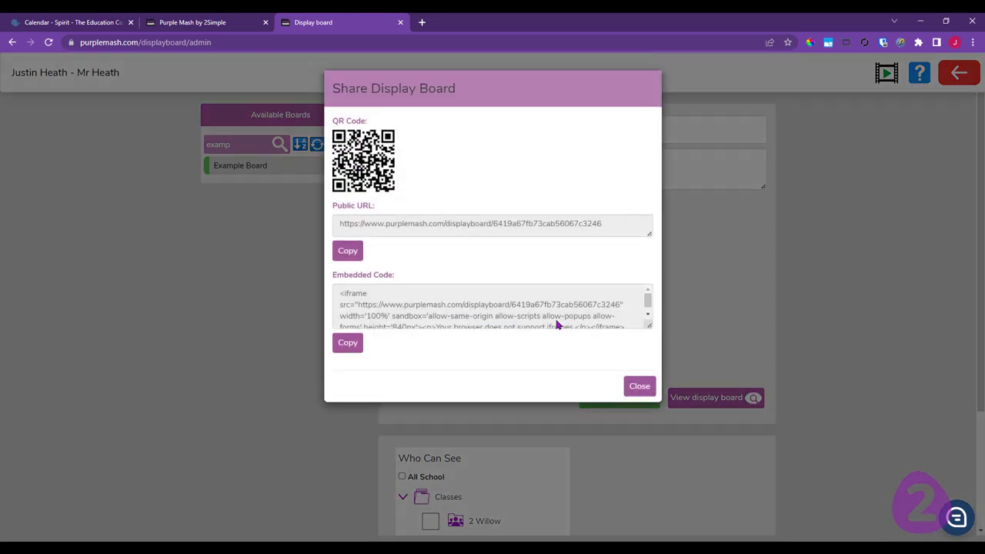
{"action": "right_click", "coordinate": [365, 161]}
{"action": "left_click", "coordinate": [437, 196]}
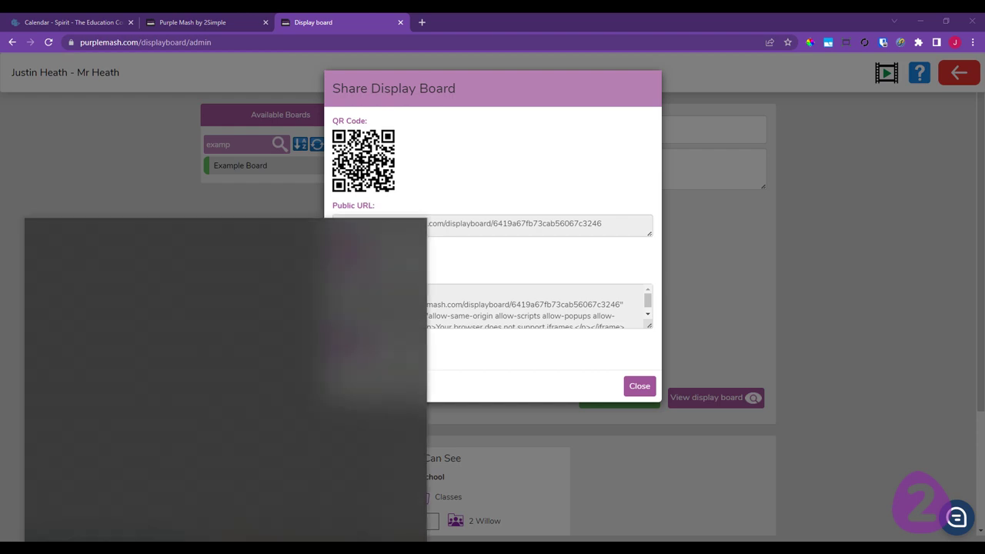
- Switch to Word, create a blank document and paste the copied QR code into it
{"action": "type", "text": "word"}
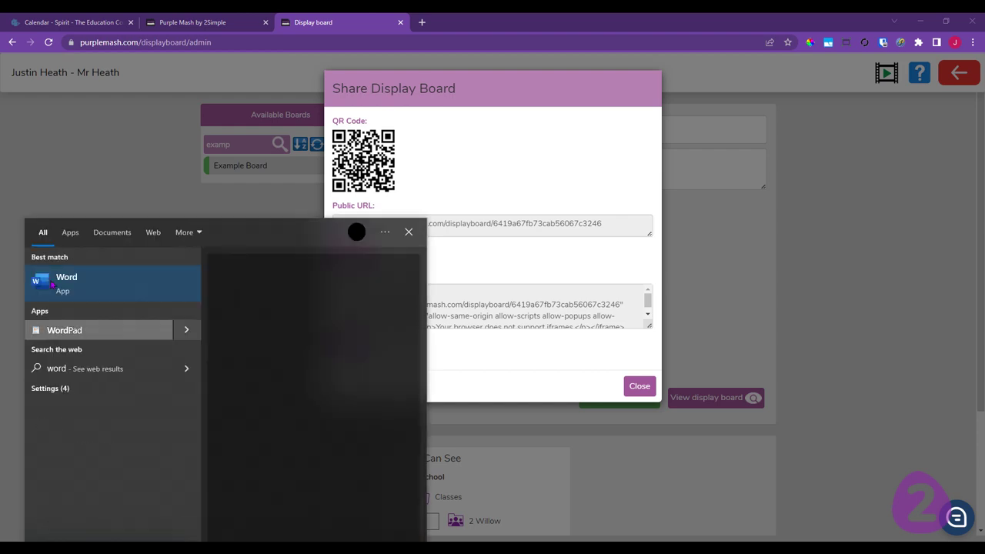
{"action": "left_click", "coordinate": [72, 289]}
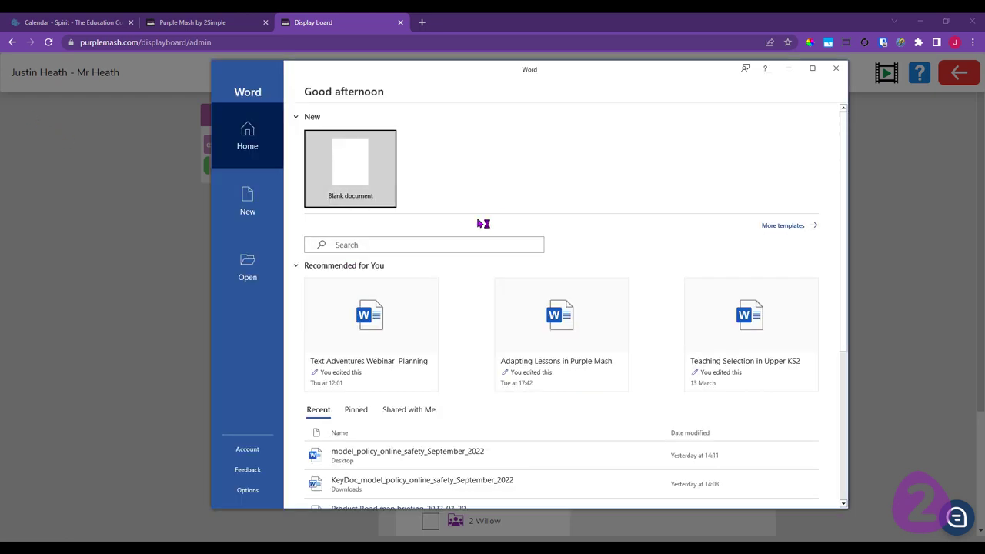
{"action": "left_click", "coordinate": [346, 155]}
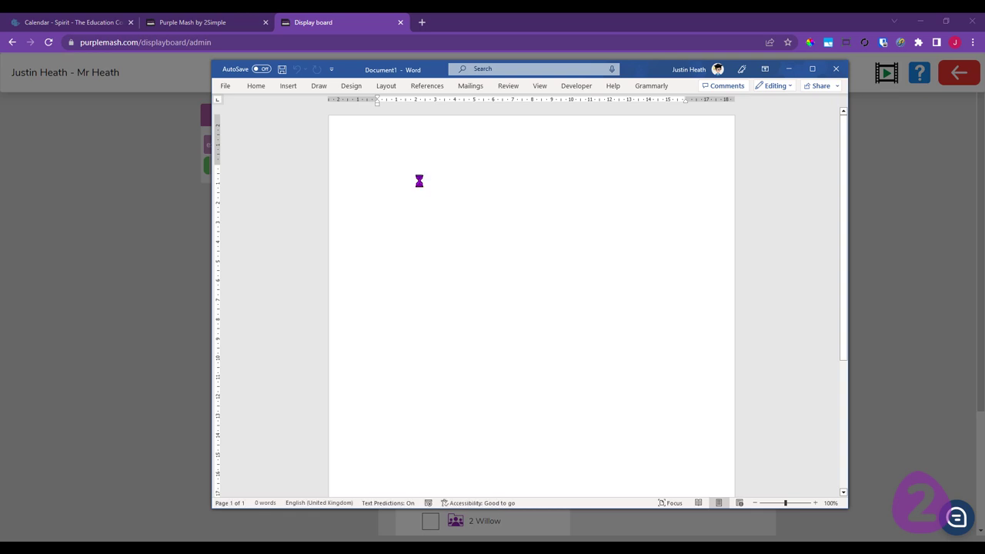
{"action": "key", "text": "ctrl+v"}
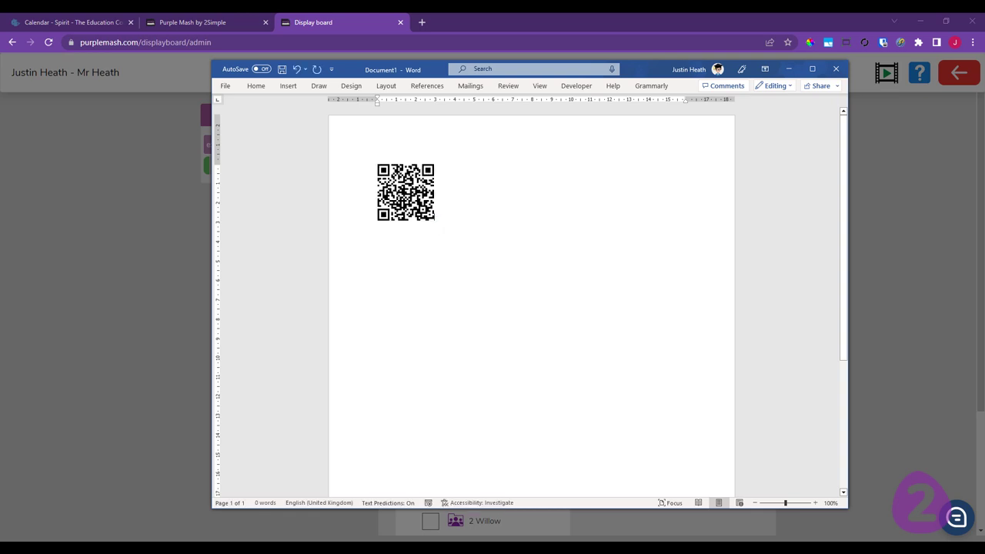
- Zoom in to 180% on the QR code in the Word document, and minimise Word to return to the sharing links
{"action": "scroll", "coordinate": [442, 230], "scroll_direction": "up", "scroll_amount": 7}
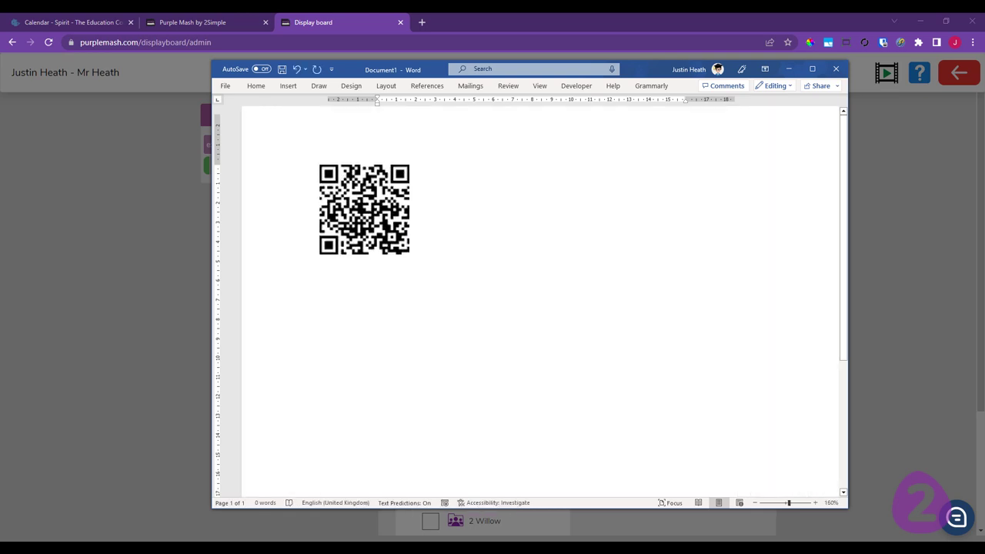
{"action": "scroll", "coordinate": [531, 300], "scroll_direction": "up", "scroll_amount": 1}
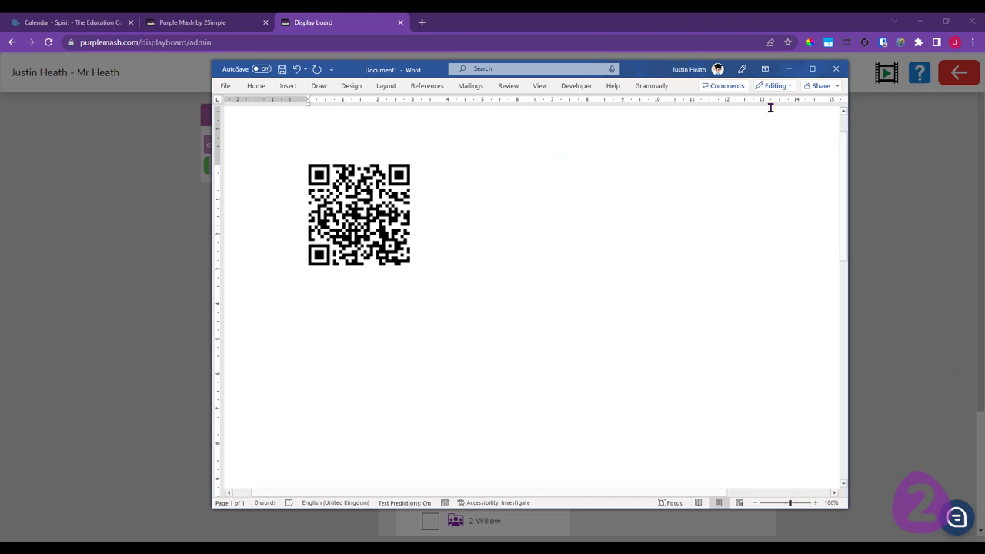
{"action": "left_click", "coordinate": [788, 69]}
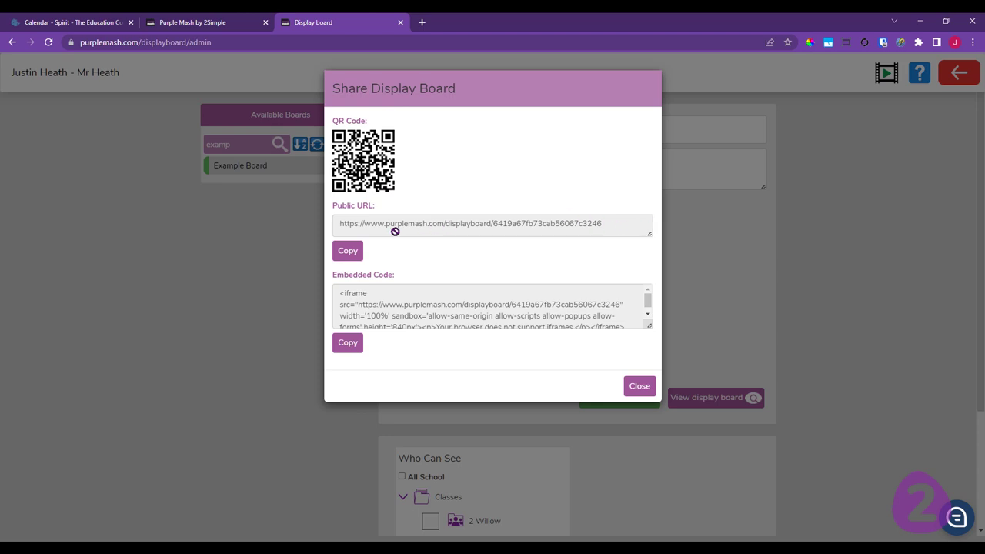
- Copy Example Board's public URL, view the board at that address in an incognito window, and close the window
{"action": "left_click", "coordinate": [341, 257]}
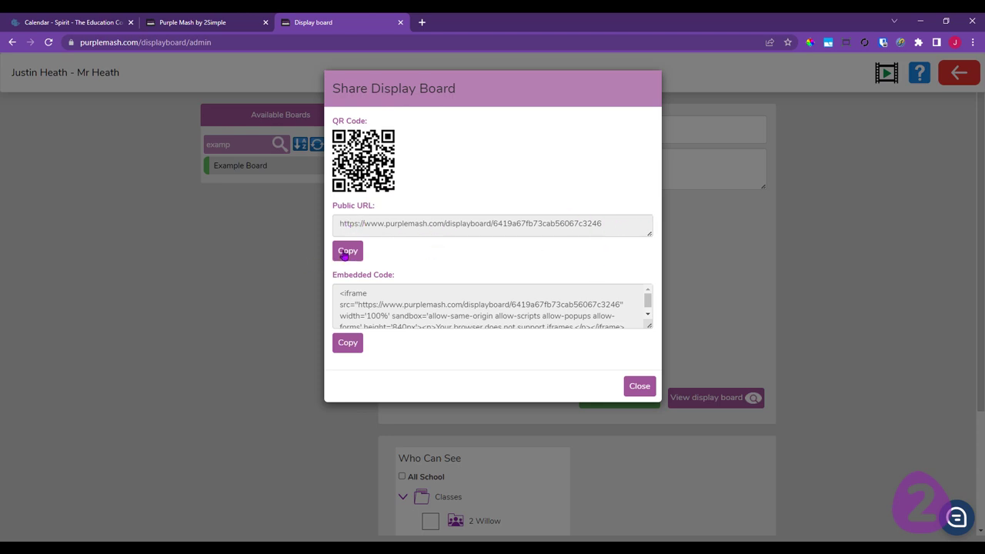
{"action": "left_click", "coordinate": [973, 43]}
{"action": "left_click", "coordinate": [940, 83]}
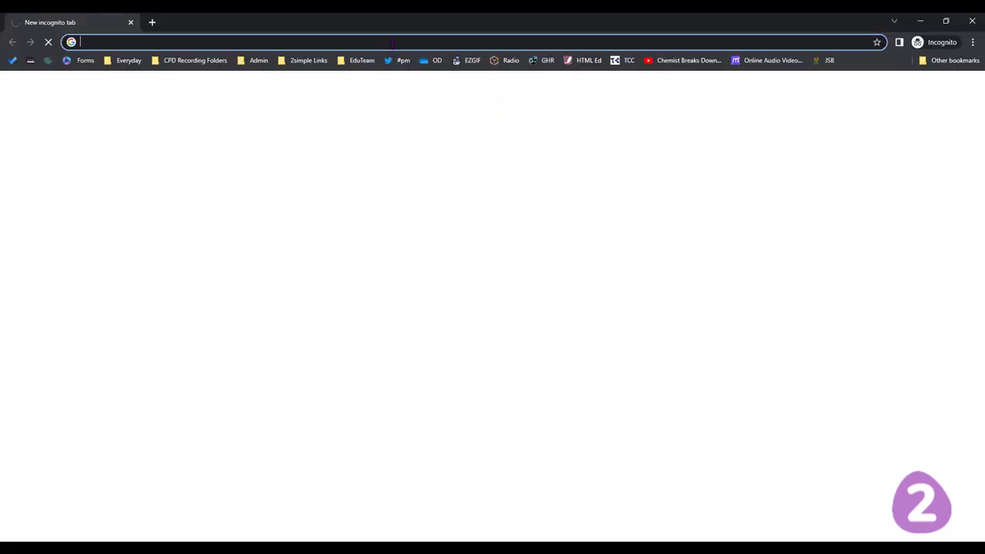
{"action": "key", "text": "ctrl+v"}
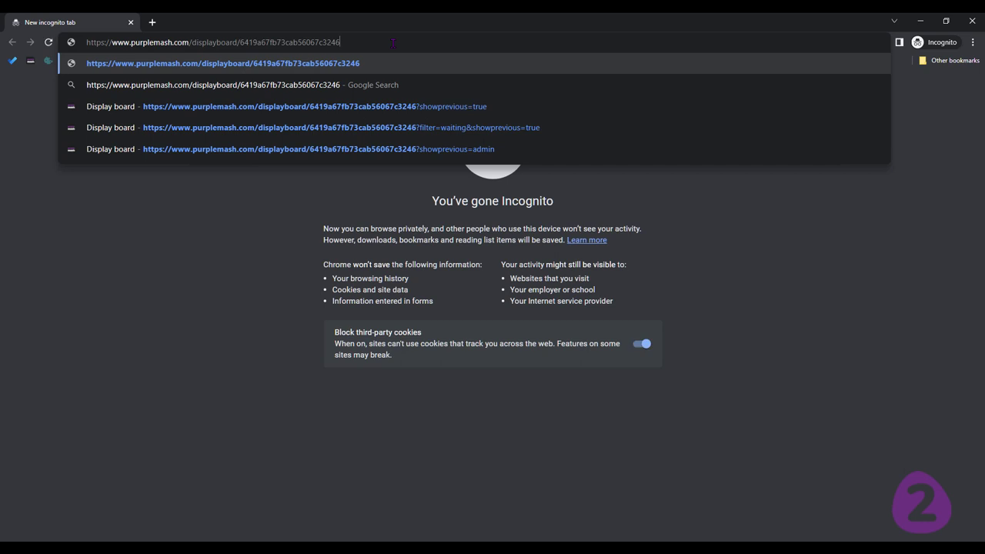
{"action": "key", "text": "Return"}
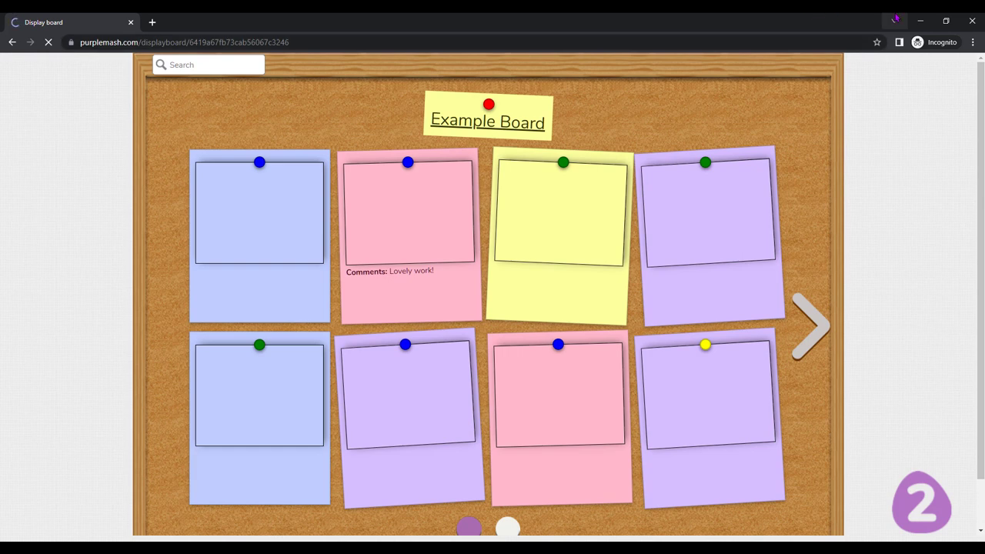
{"action": "left_click", "coordinate": [973, 22]}
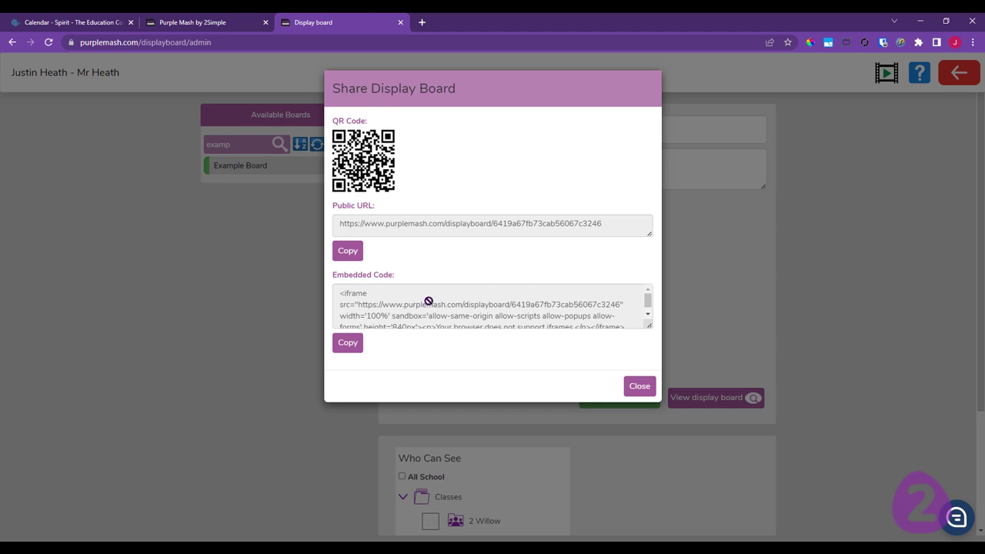
- Enlarge the embedded code box to examine Example Board's full iframe code, and close the sharing links
{"action": "scroll", "coordinate": [428, 311], "scroll_direction": "down", "scroll_amount": 1}
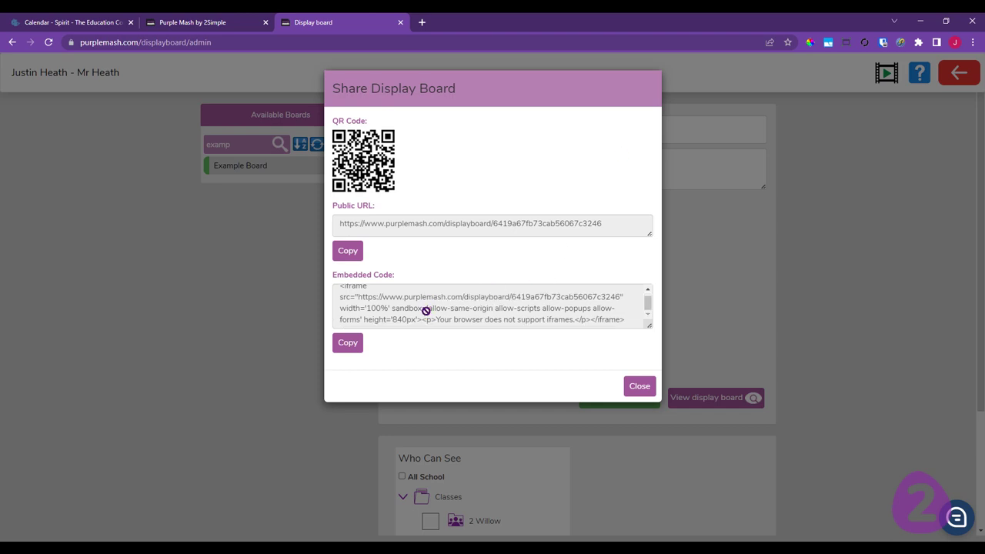
{"action": "scroll", "coordinate": [426, 310], "scroll_direction": "up", "scroll_amount": 1}
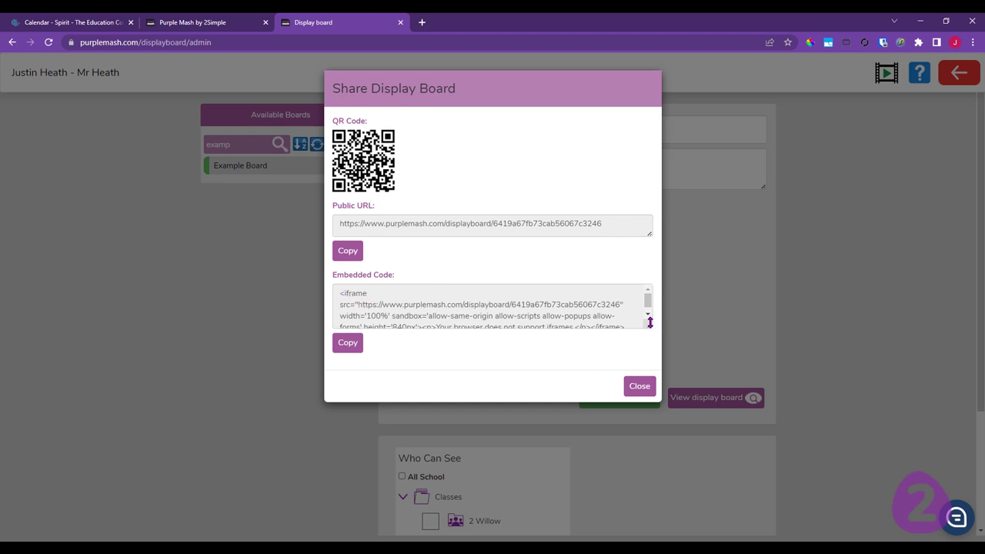
{"action": "left_click_drag", "start_coordinate": [649, 325], "coordinate": [649, 375]}
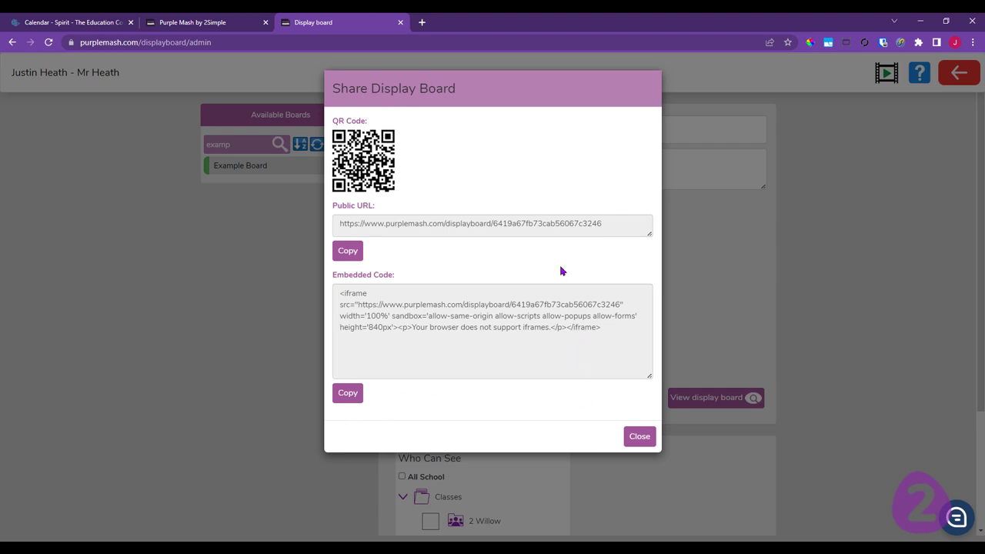
{"action": "left_click", "coordinate": [641, 436]}
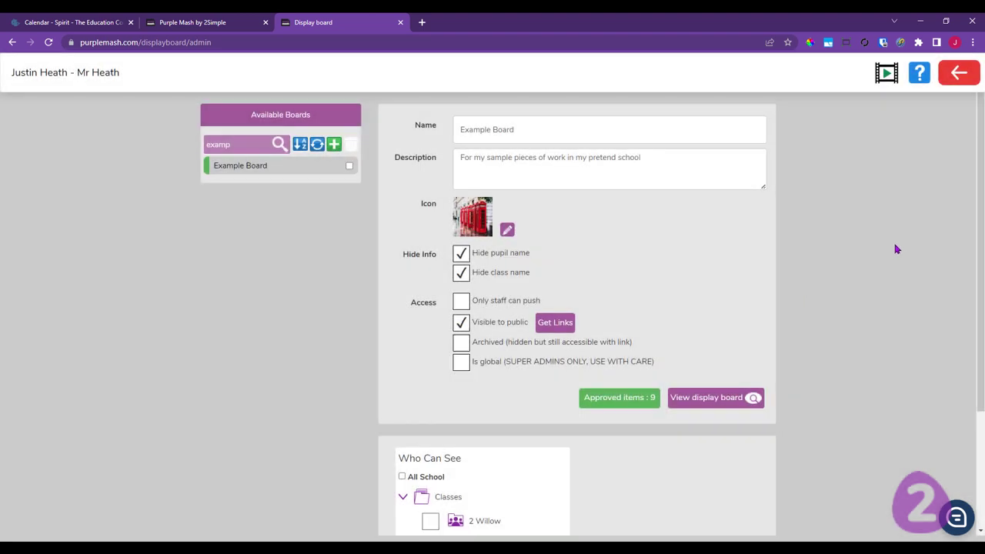
- Review Example Board's access options and the classes that can see it, and exit the display board administration
{"action": "scroll", "coordinate": [788, 254], "scroll_direction": "down", "scroll_amount": 1}
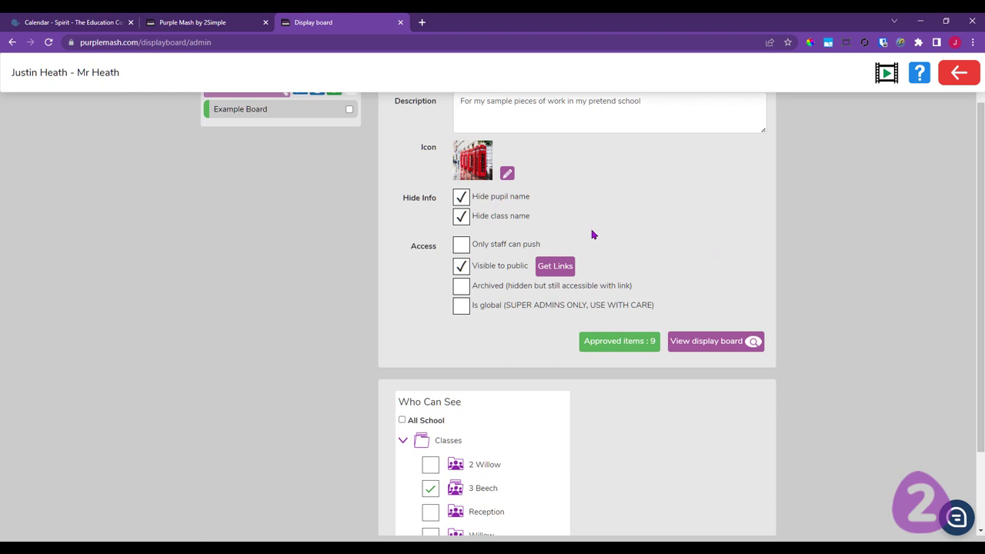
{"action": "scroll", "coordinate": [604, 239], "scroll_direction": "up", "scroll_amount": 1}
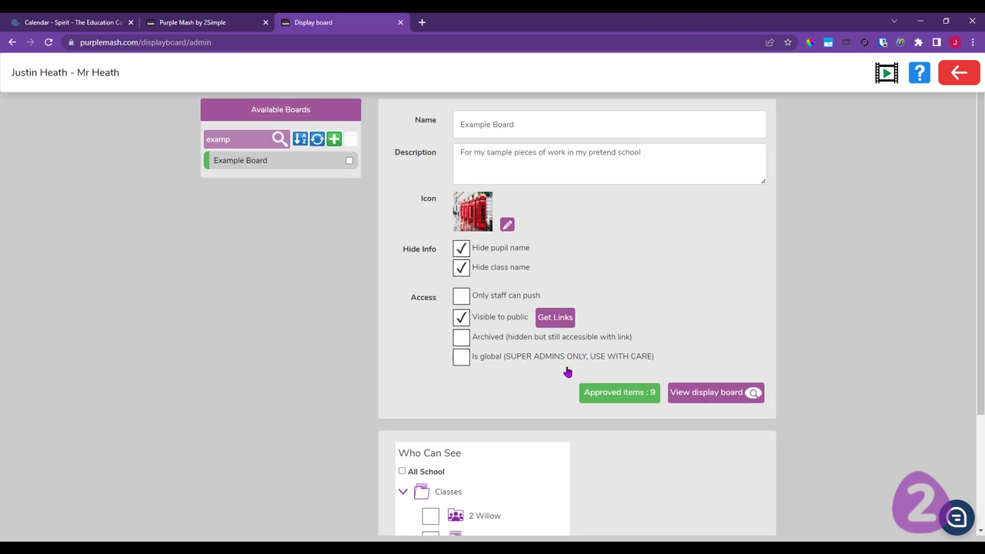
{"action": "scroll", "coordinate": [566, 371], "scroll_direction": "down", "scroll_amount": 2}
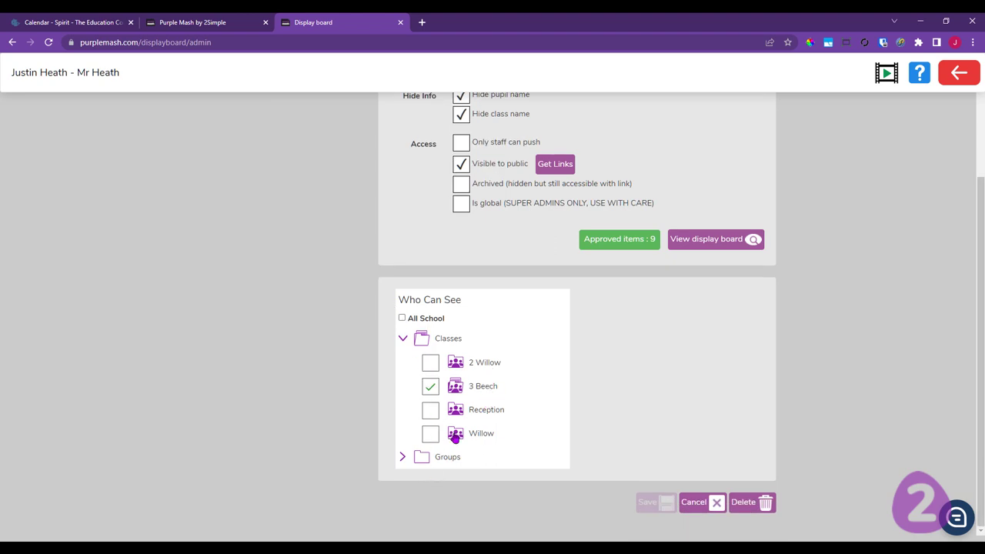
{"action": "scroll", "coordinate": [520, 244], "scroll_direction": "up", "scroll_amount": 2}
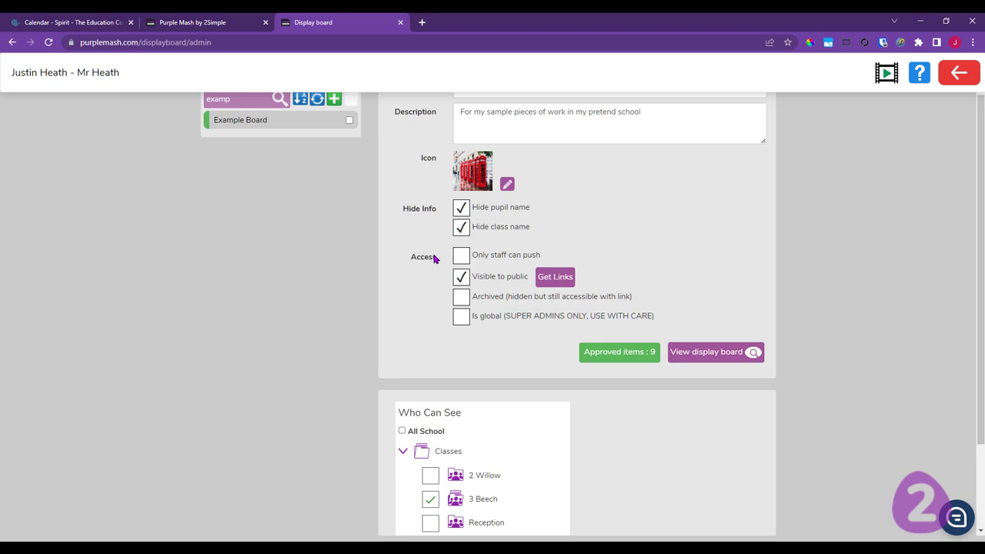
{"action": "scroll", "coordinate": [387, 290], "scroll_direction": "up", "scroll_amount": 1}
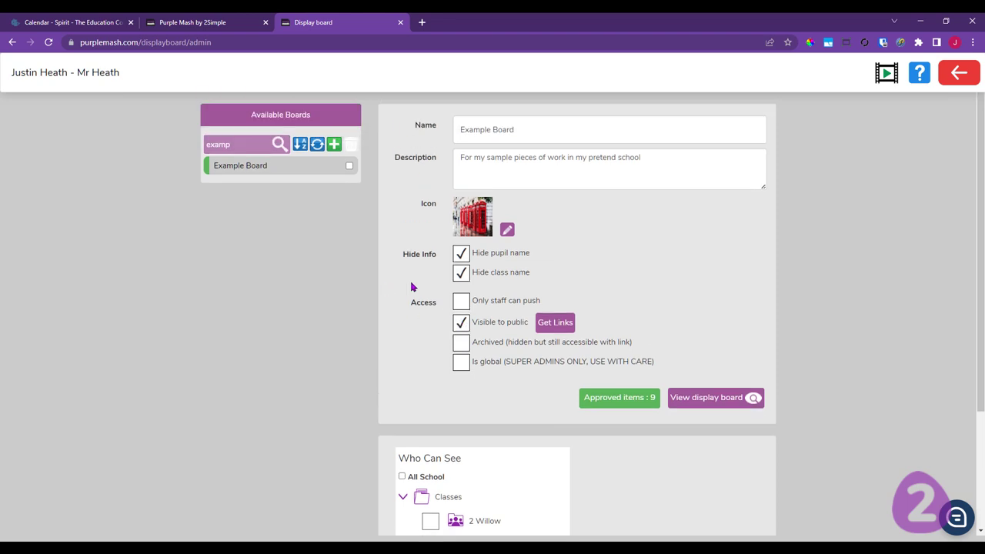
{"action": "left_click", "coordinate": [960, 73]}
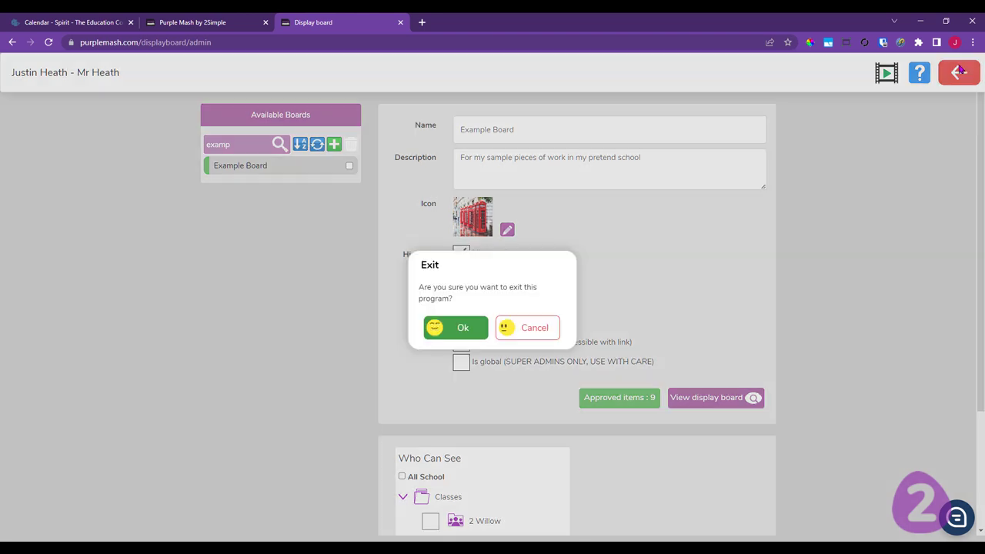
{"action": "left_click", "coordinate": [460, 326]}
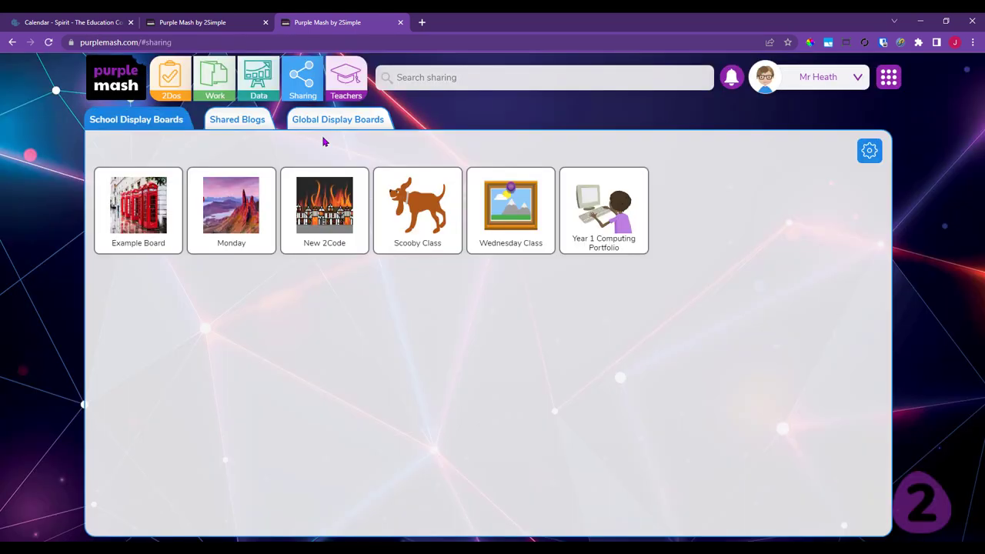
- Open the Year 4 blog from the shared blogs and look through its posts
{"action": "left_click", "coordinate": [250, 123]}
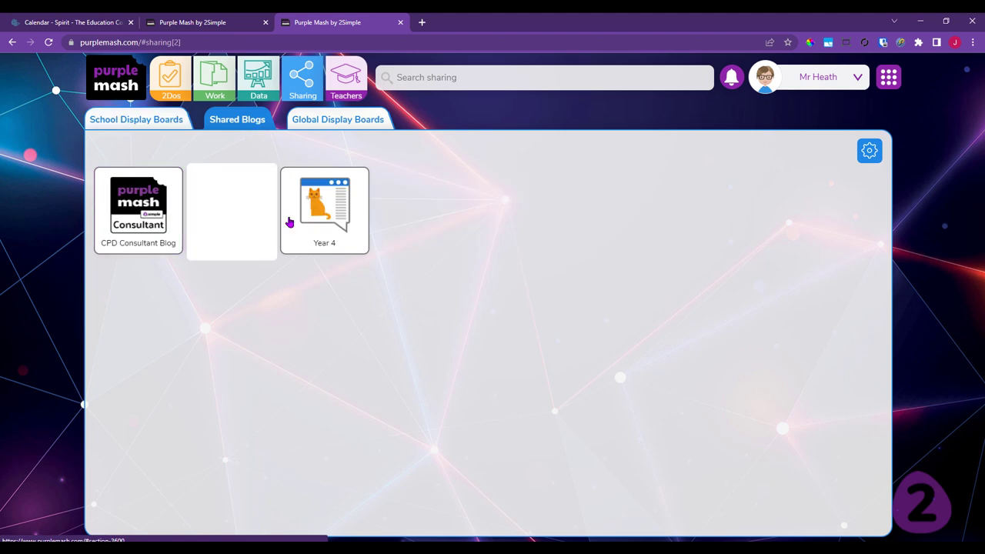
{"action": "left_click", "coordinate": [328, 213]}
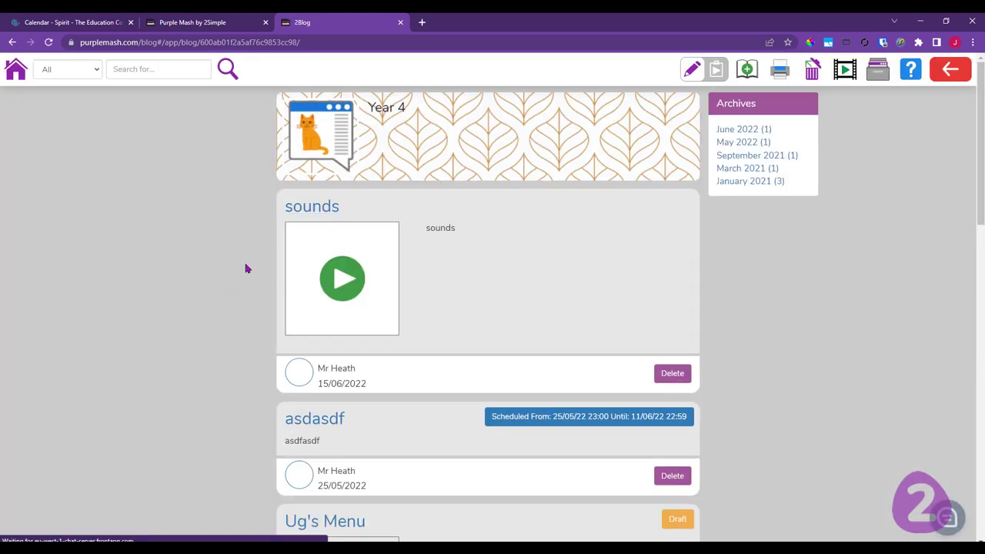
{"action": "scroll", "coordinate": [473, 304], "scroll_direction": "down", "scroll_amount": 3}
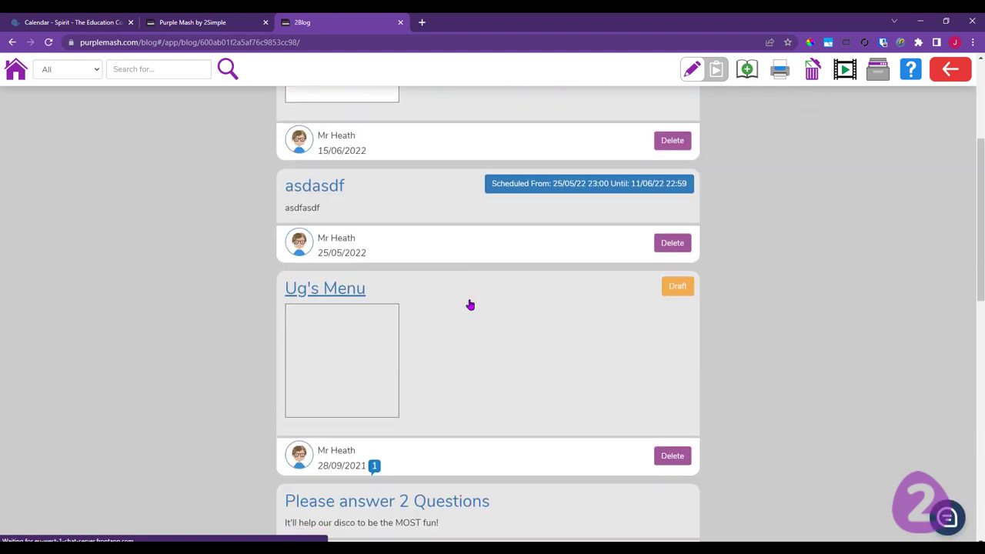
{"action": "scroll", "coordinate": [469, 303], "scroll_direction": "up", "scroll_amount": 3}
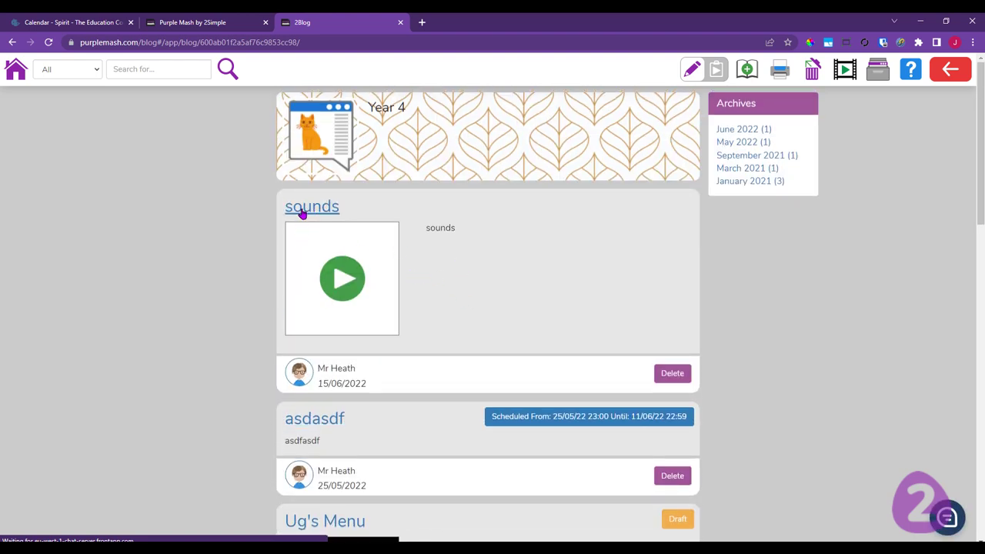
- View the "sounds" post and its comment box, and exit the blog
{"action": "left_click", "coordinate": [420, 228]}
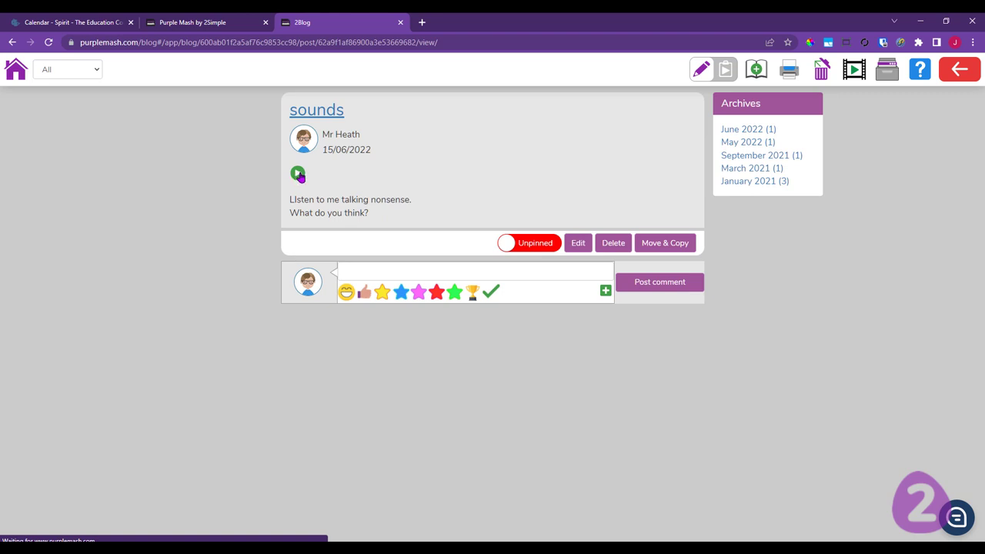
{"action": "left_click", "coordinate": [435, 269]}
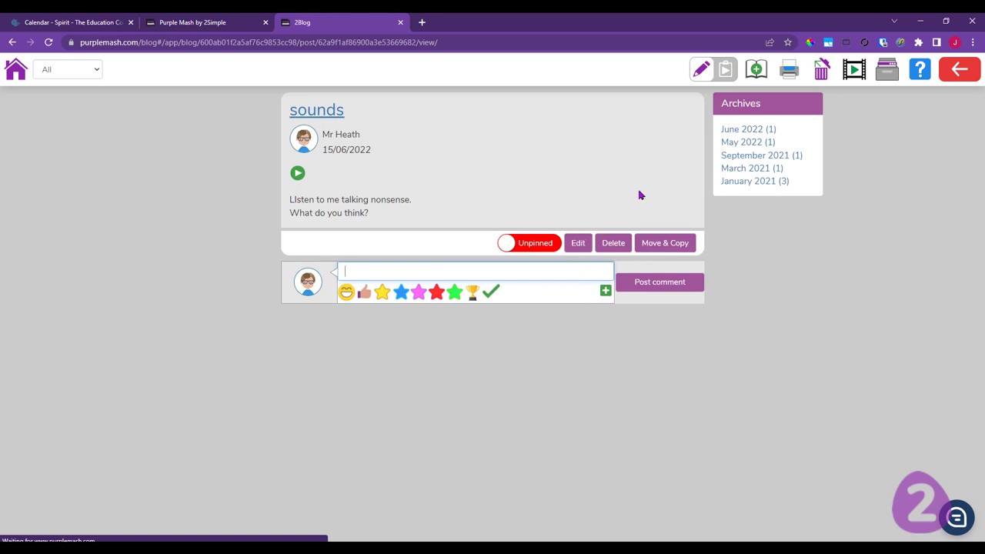
{"action": "left_click", "coordinate": [967, 72]}
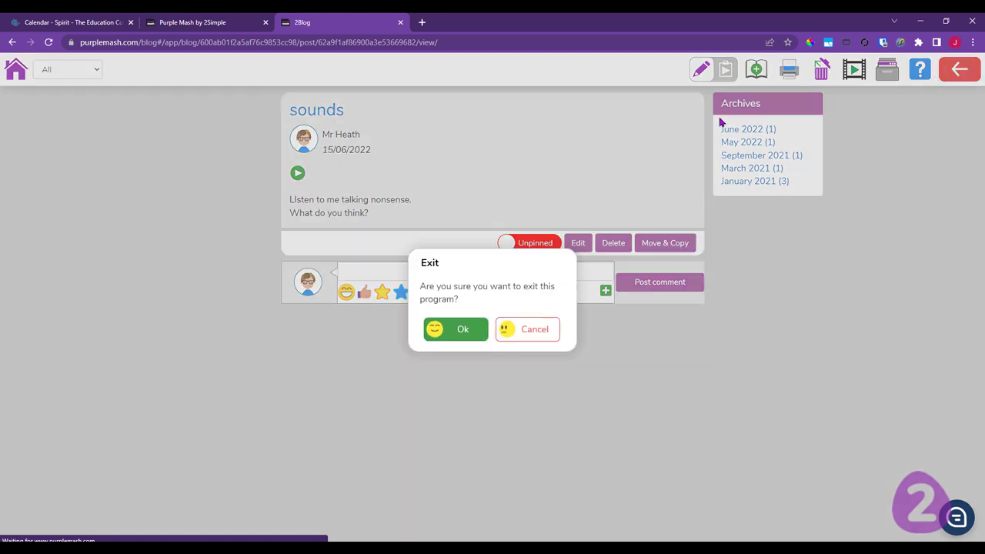
{"action": "left_click", "coordinate": [464, 327]}
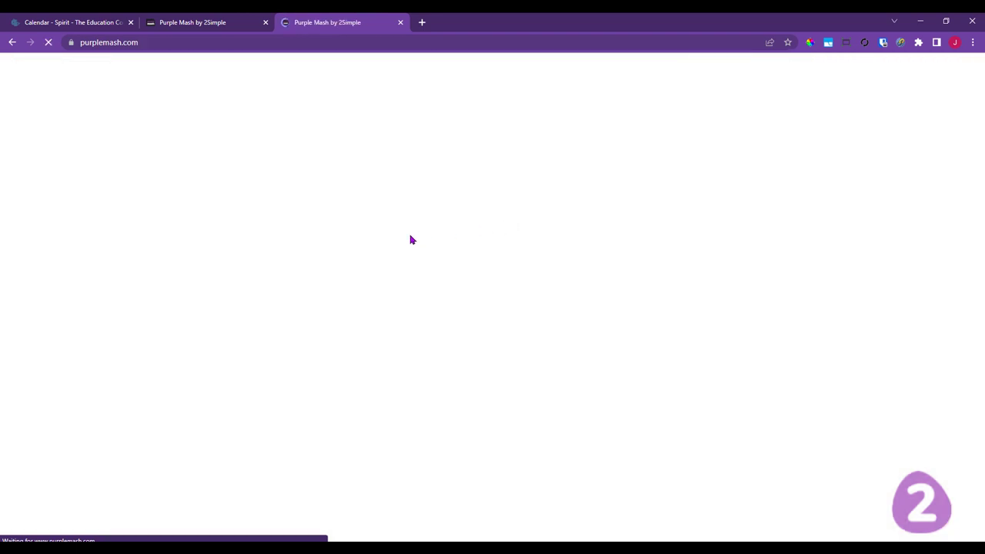